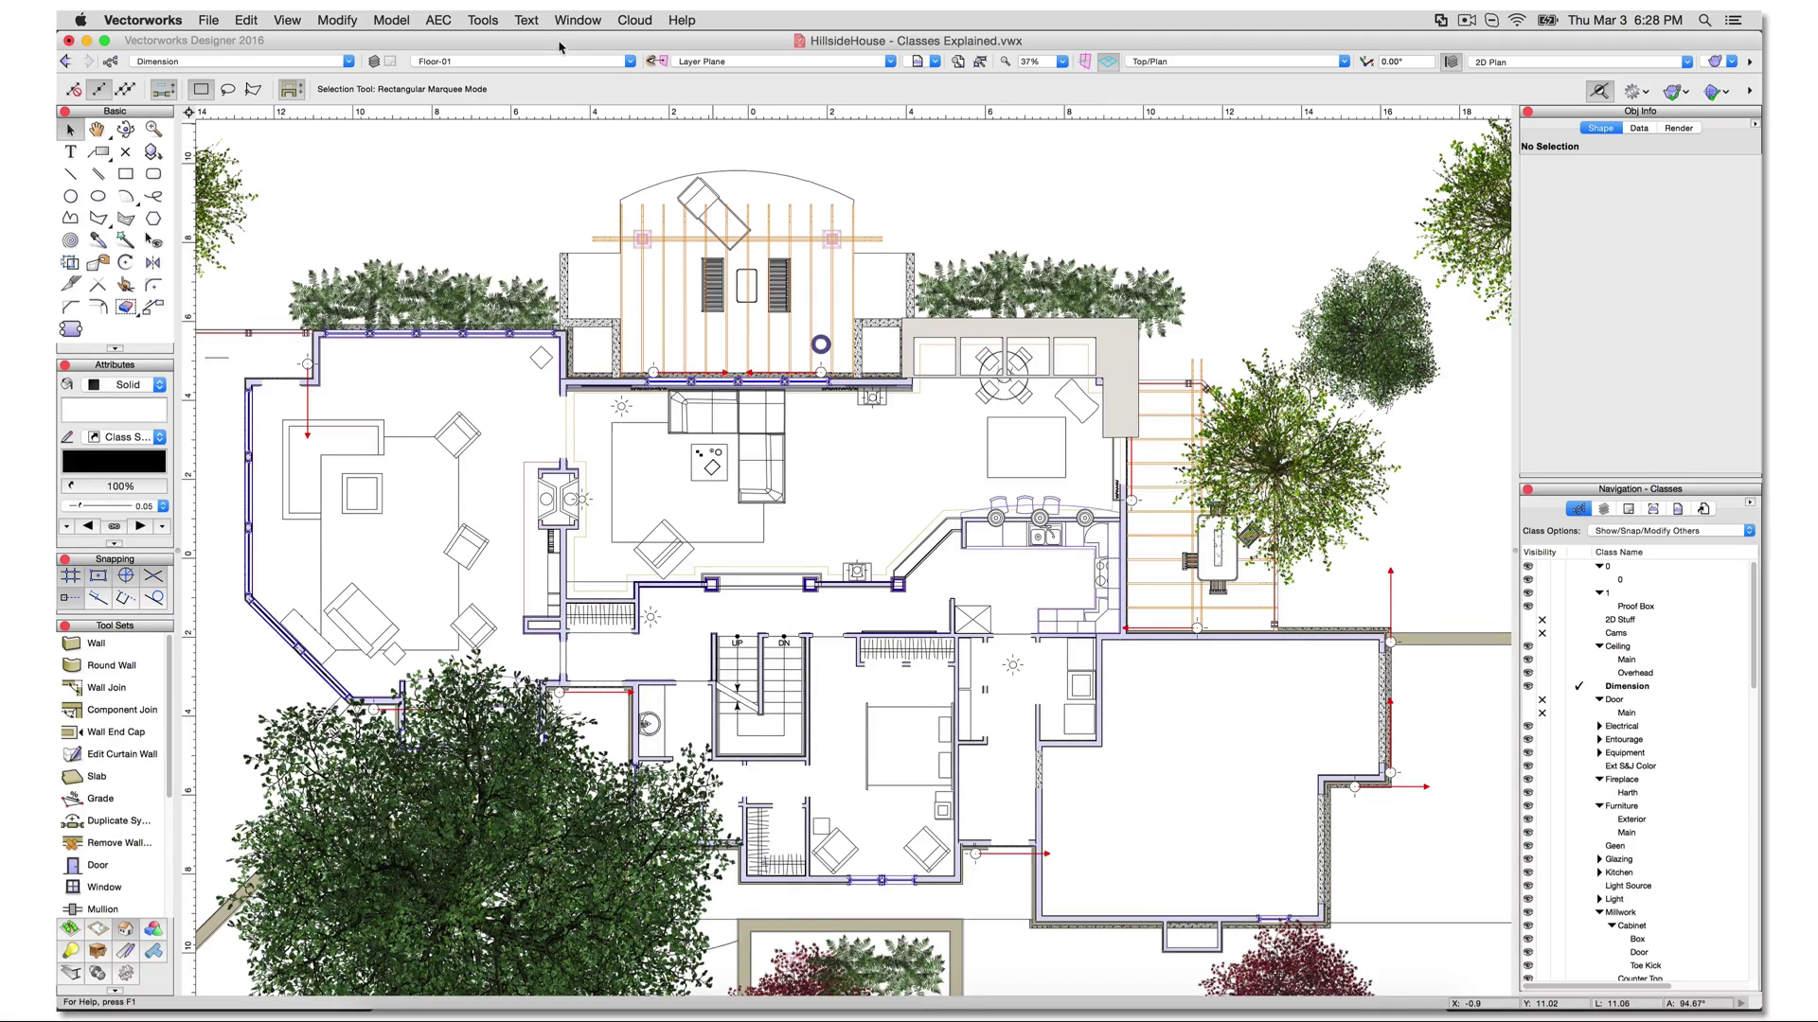
- Open the class Organization settings and close them again
left_click(484, 20)
left_click(485, 44)
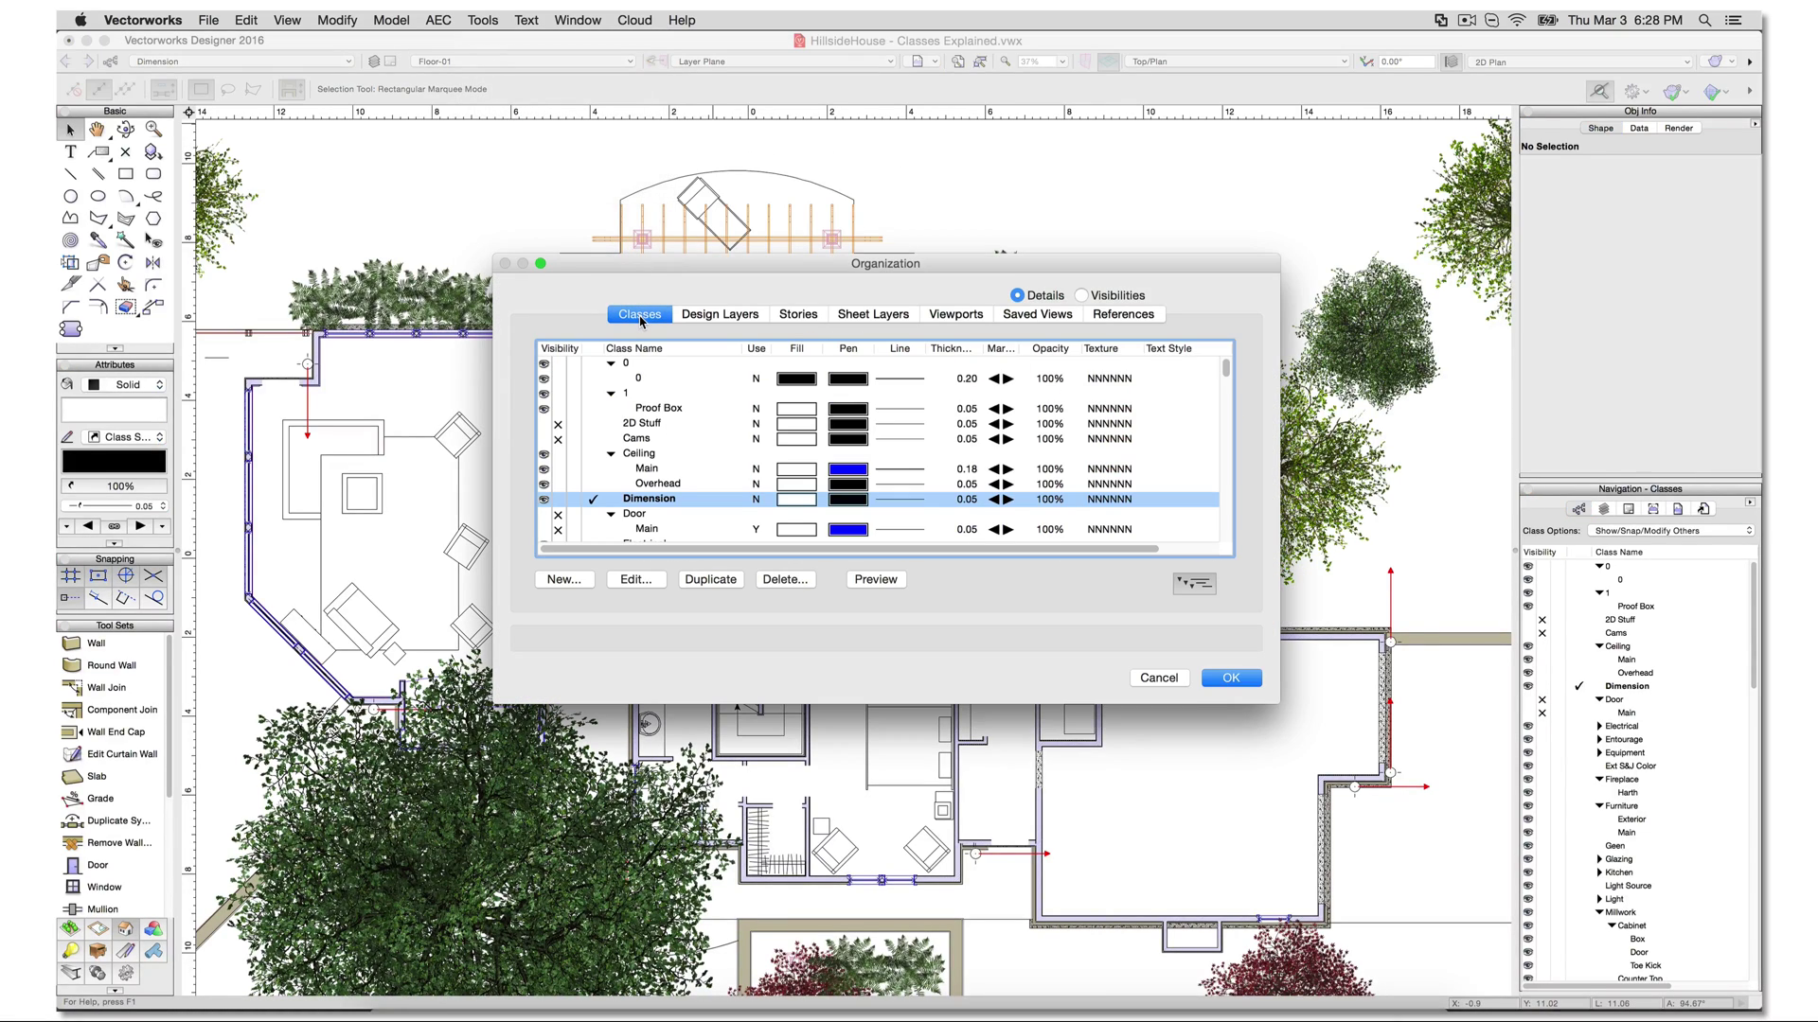
key("Return")
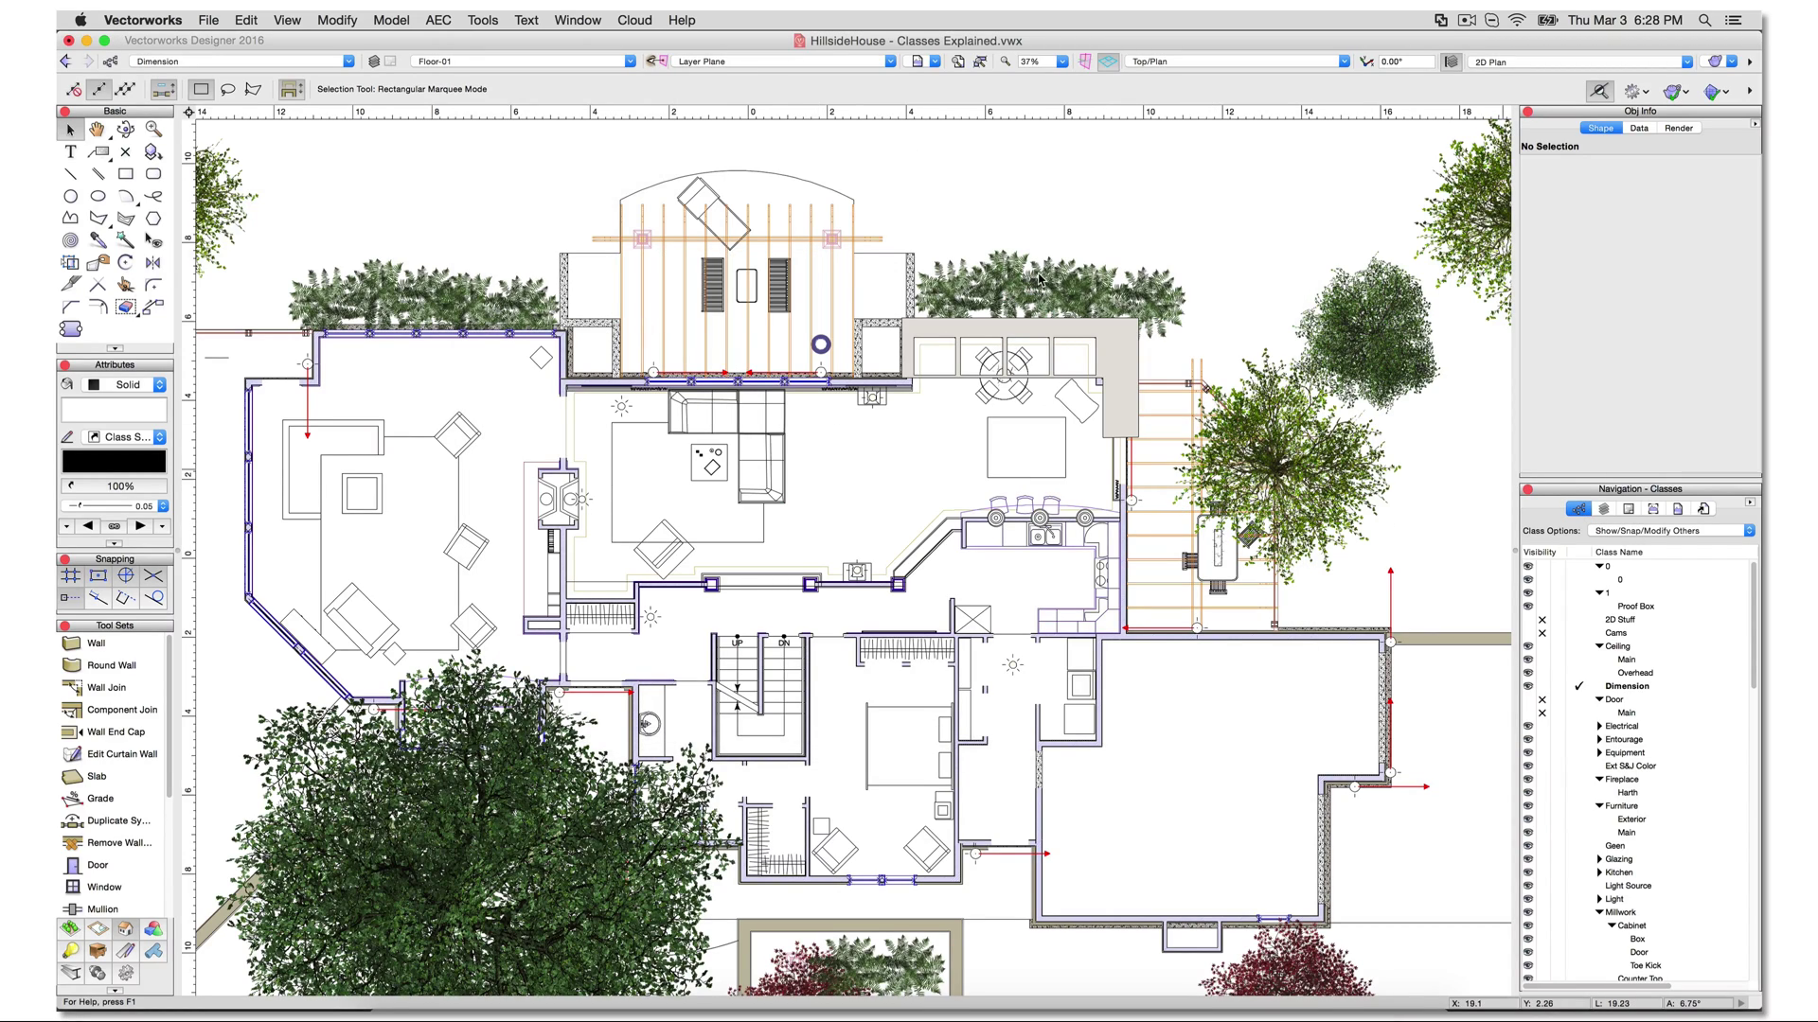
- Create a new blank document, Untitled 2, and bring up its class Organization settings
left_click(208, 21)
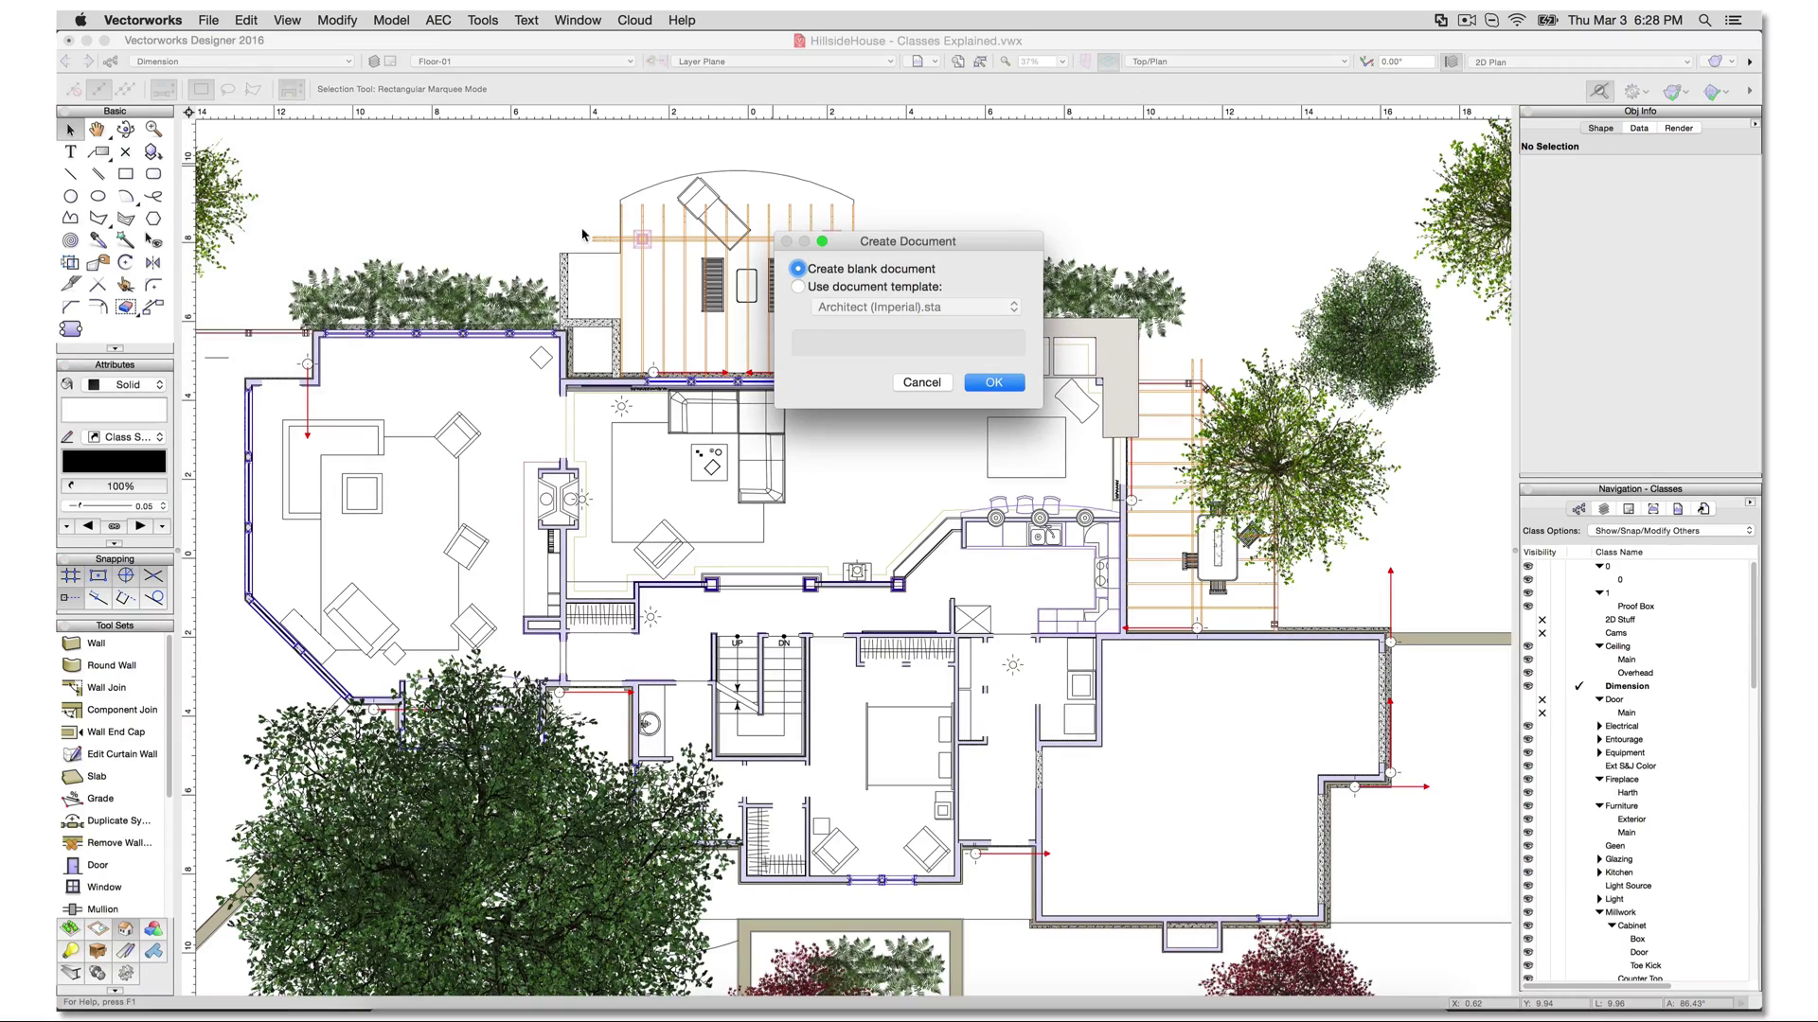
left_click(994, 381)
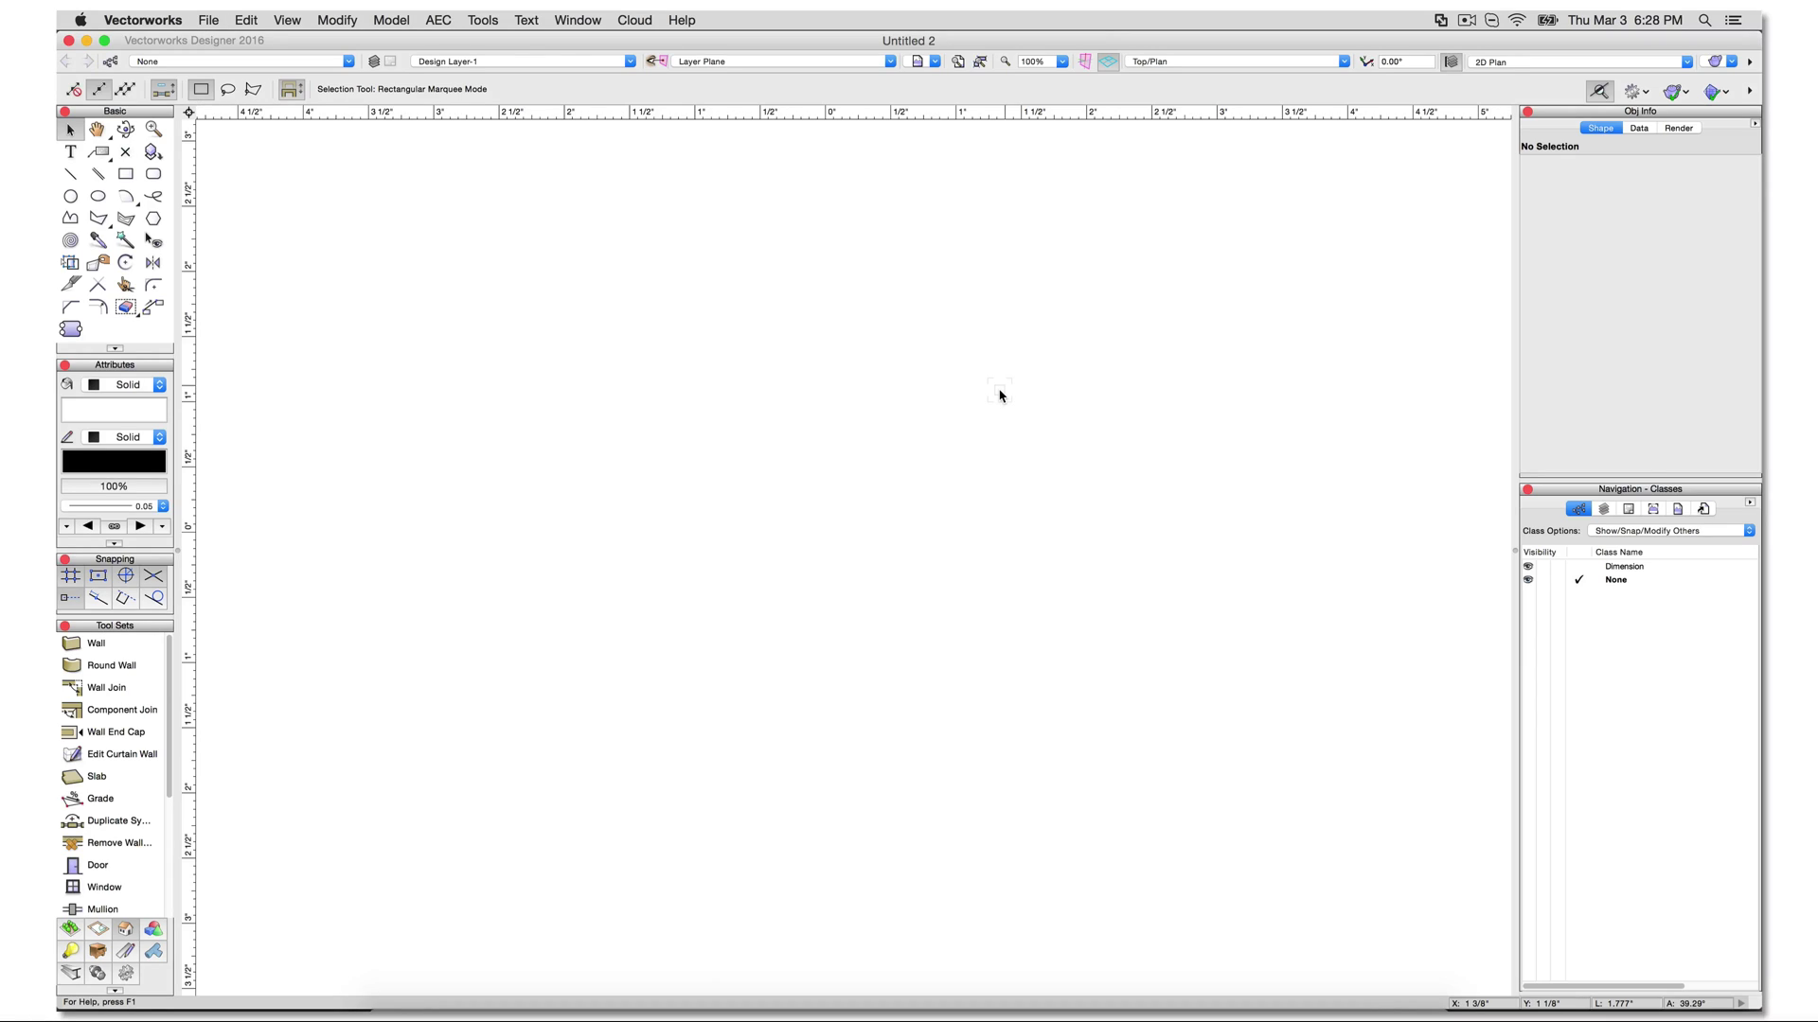
left_click(483, 20)
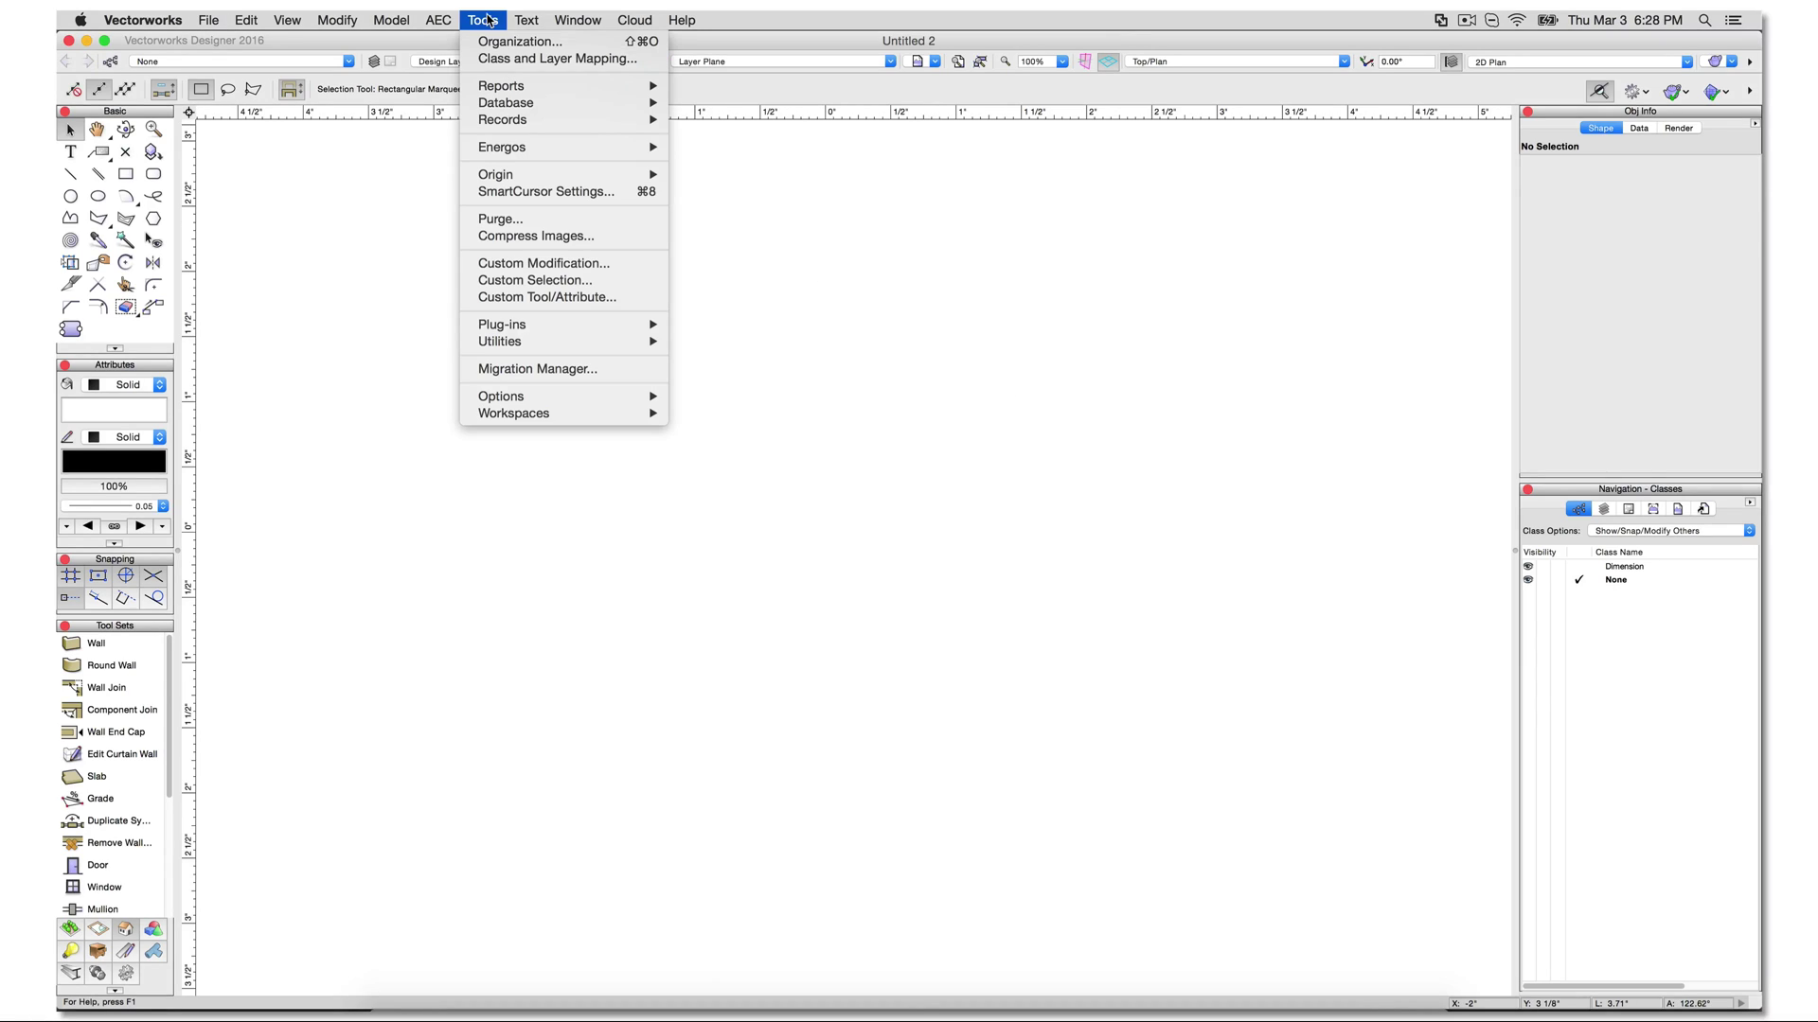
left_click(499, 42)
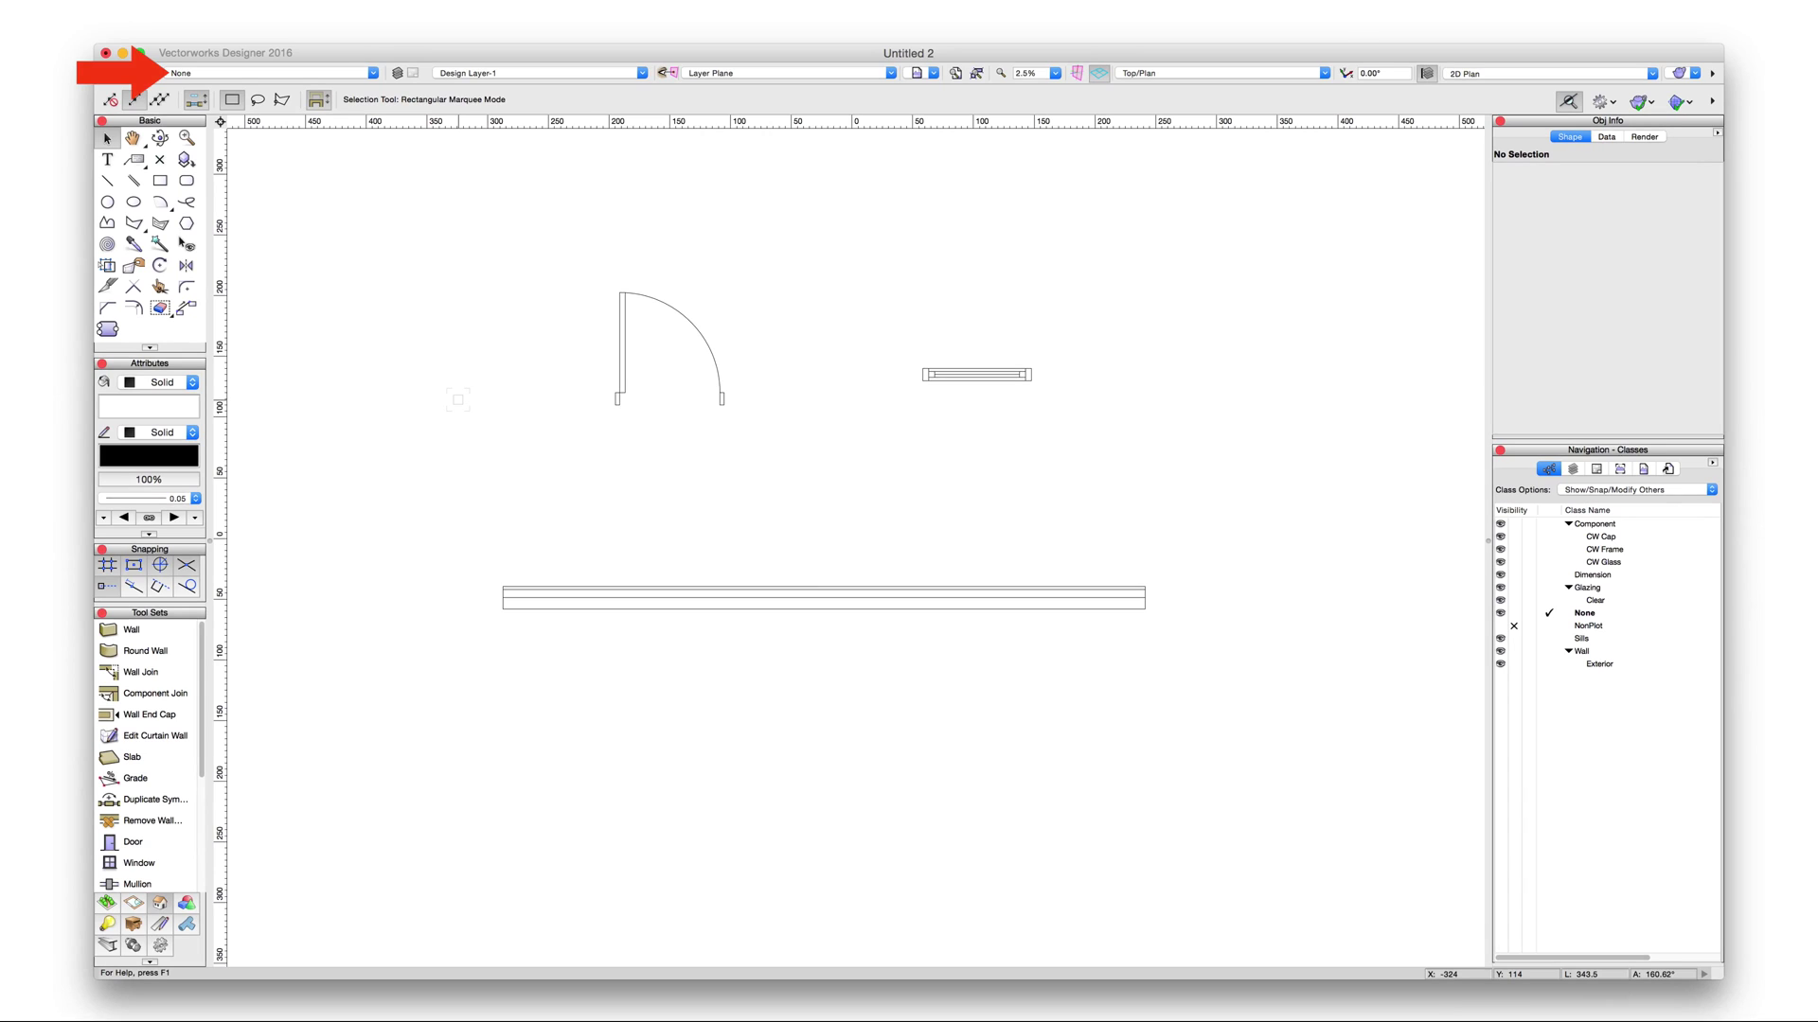
- Attempt a new class named None, which is rejected because the name already exists
key("super+shift+o")
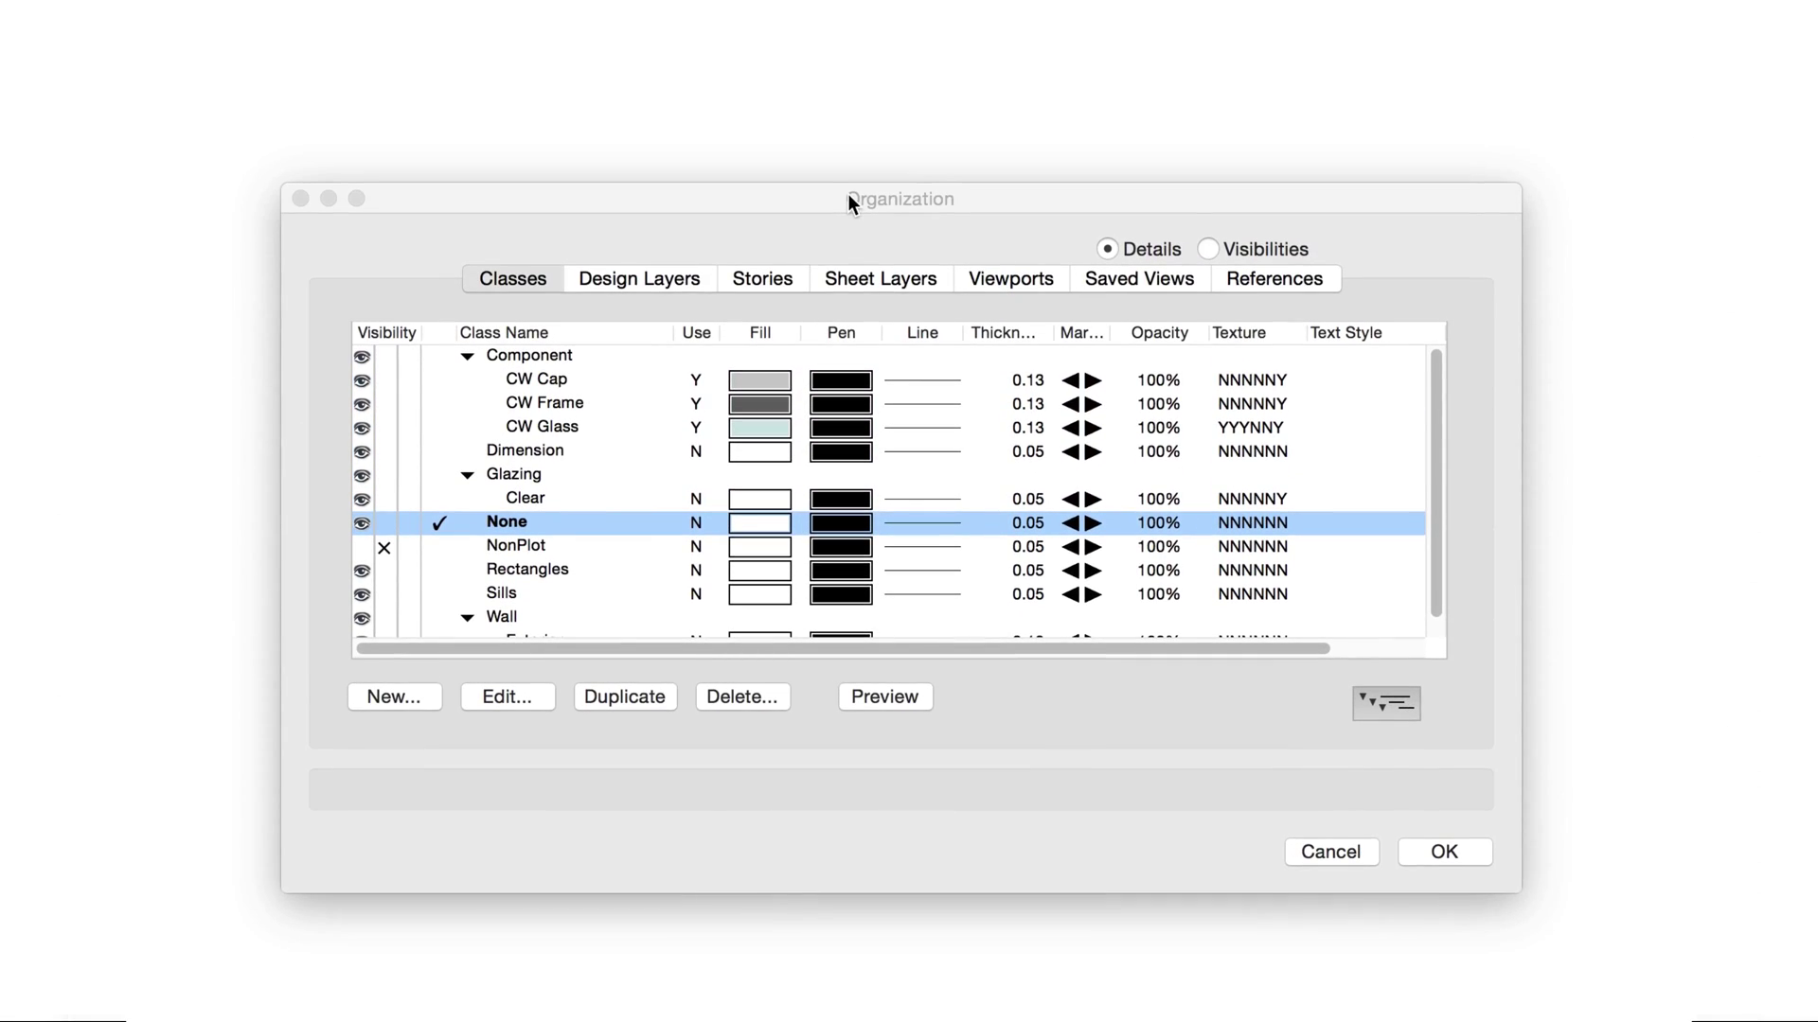
left_click(848, 193)
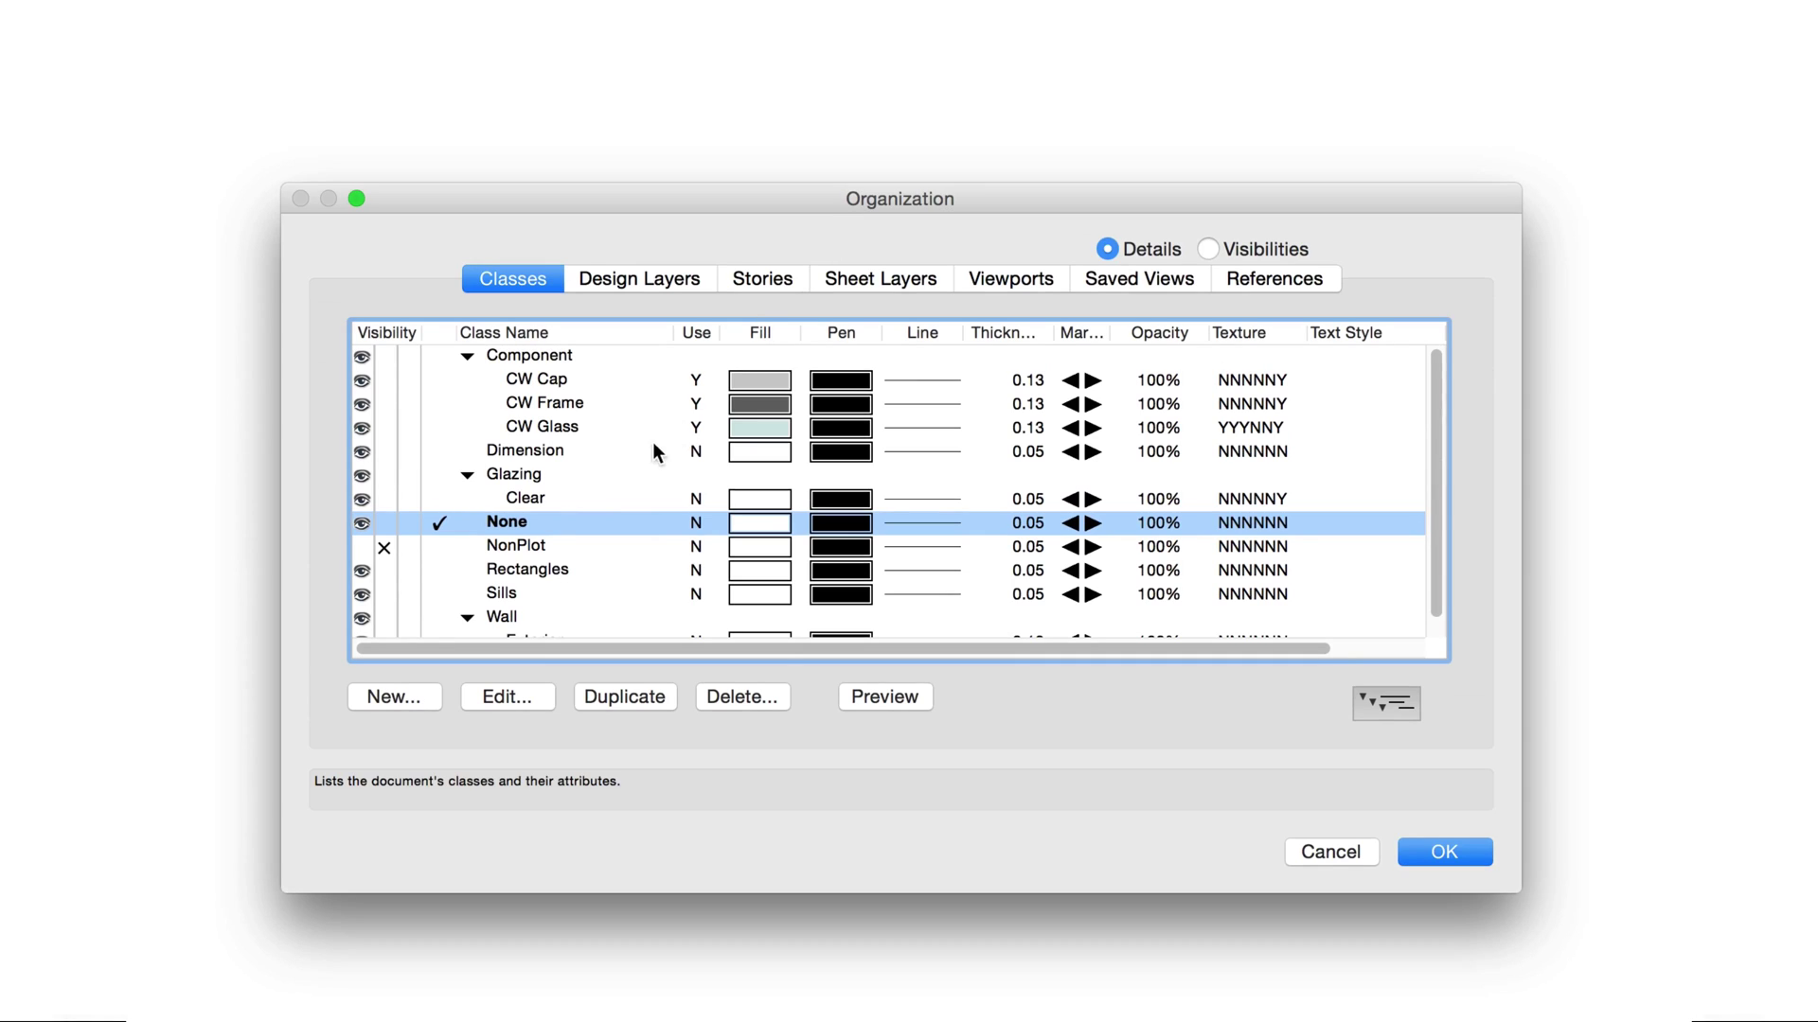
left_click(370, 701)
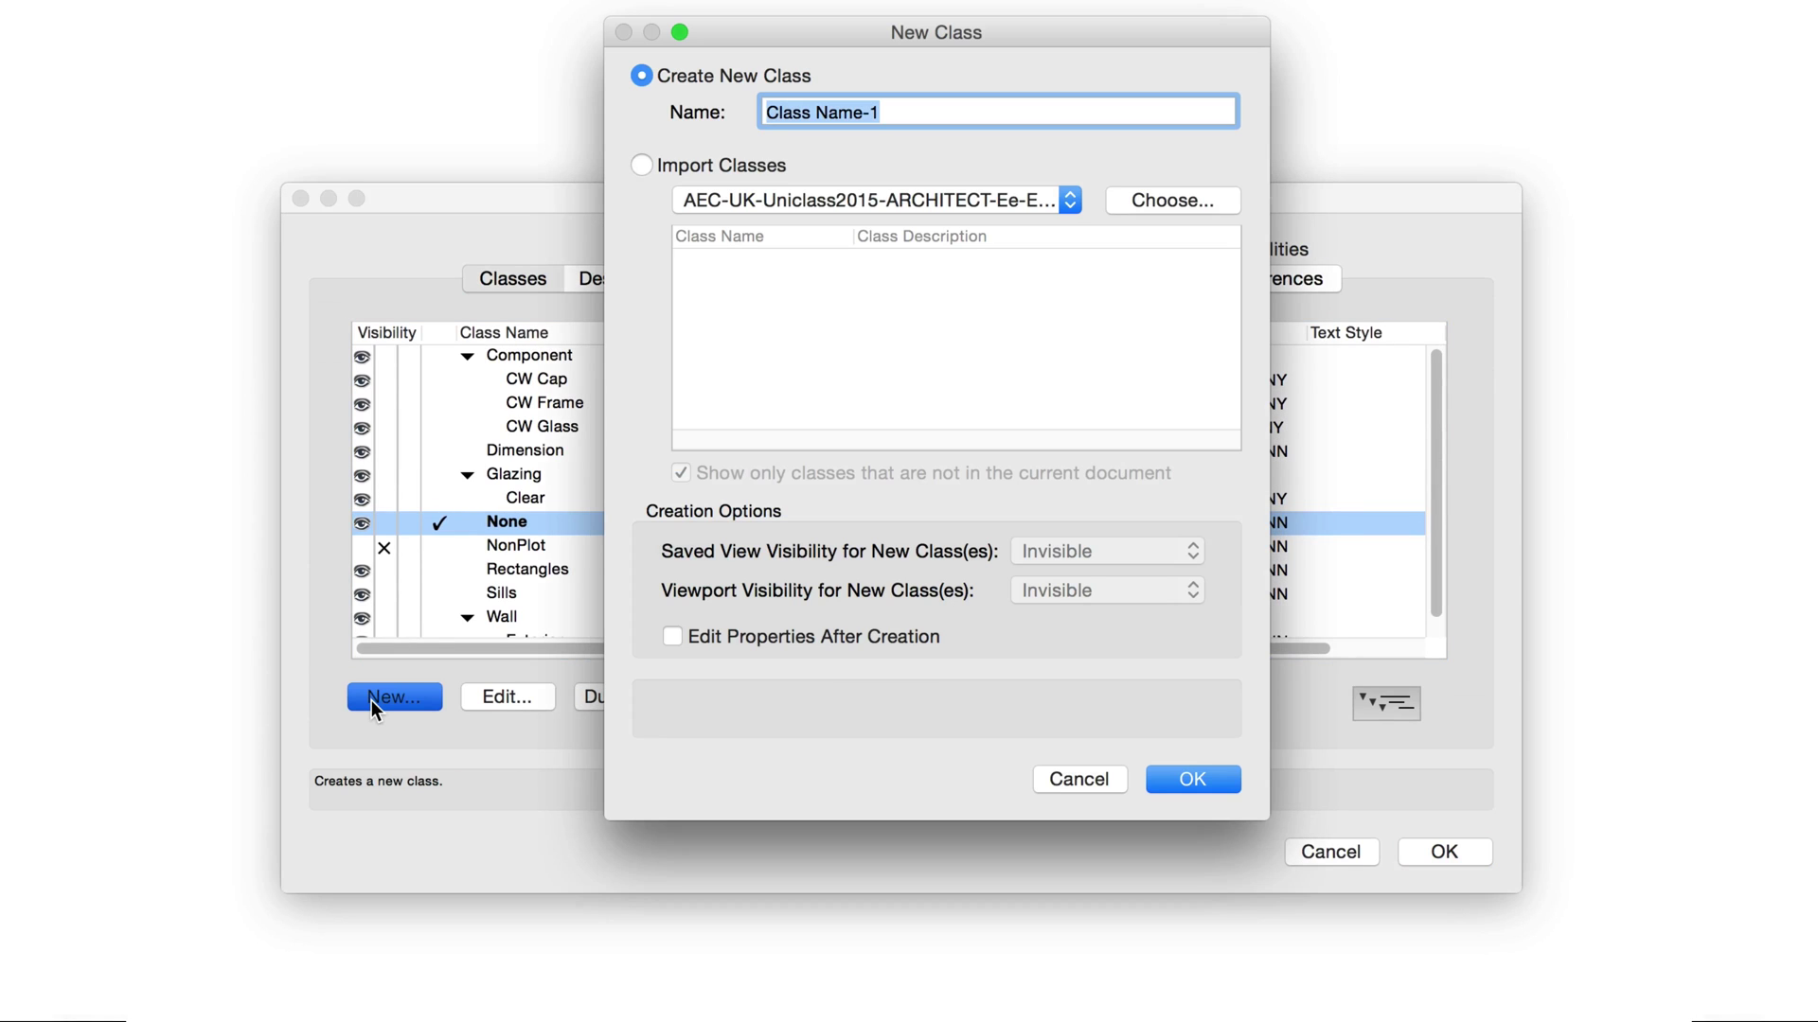
type("None")
key("Return")
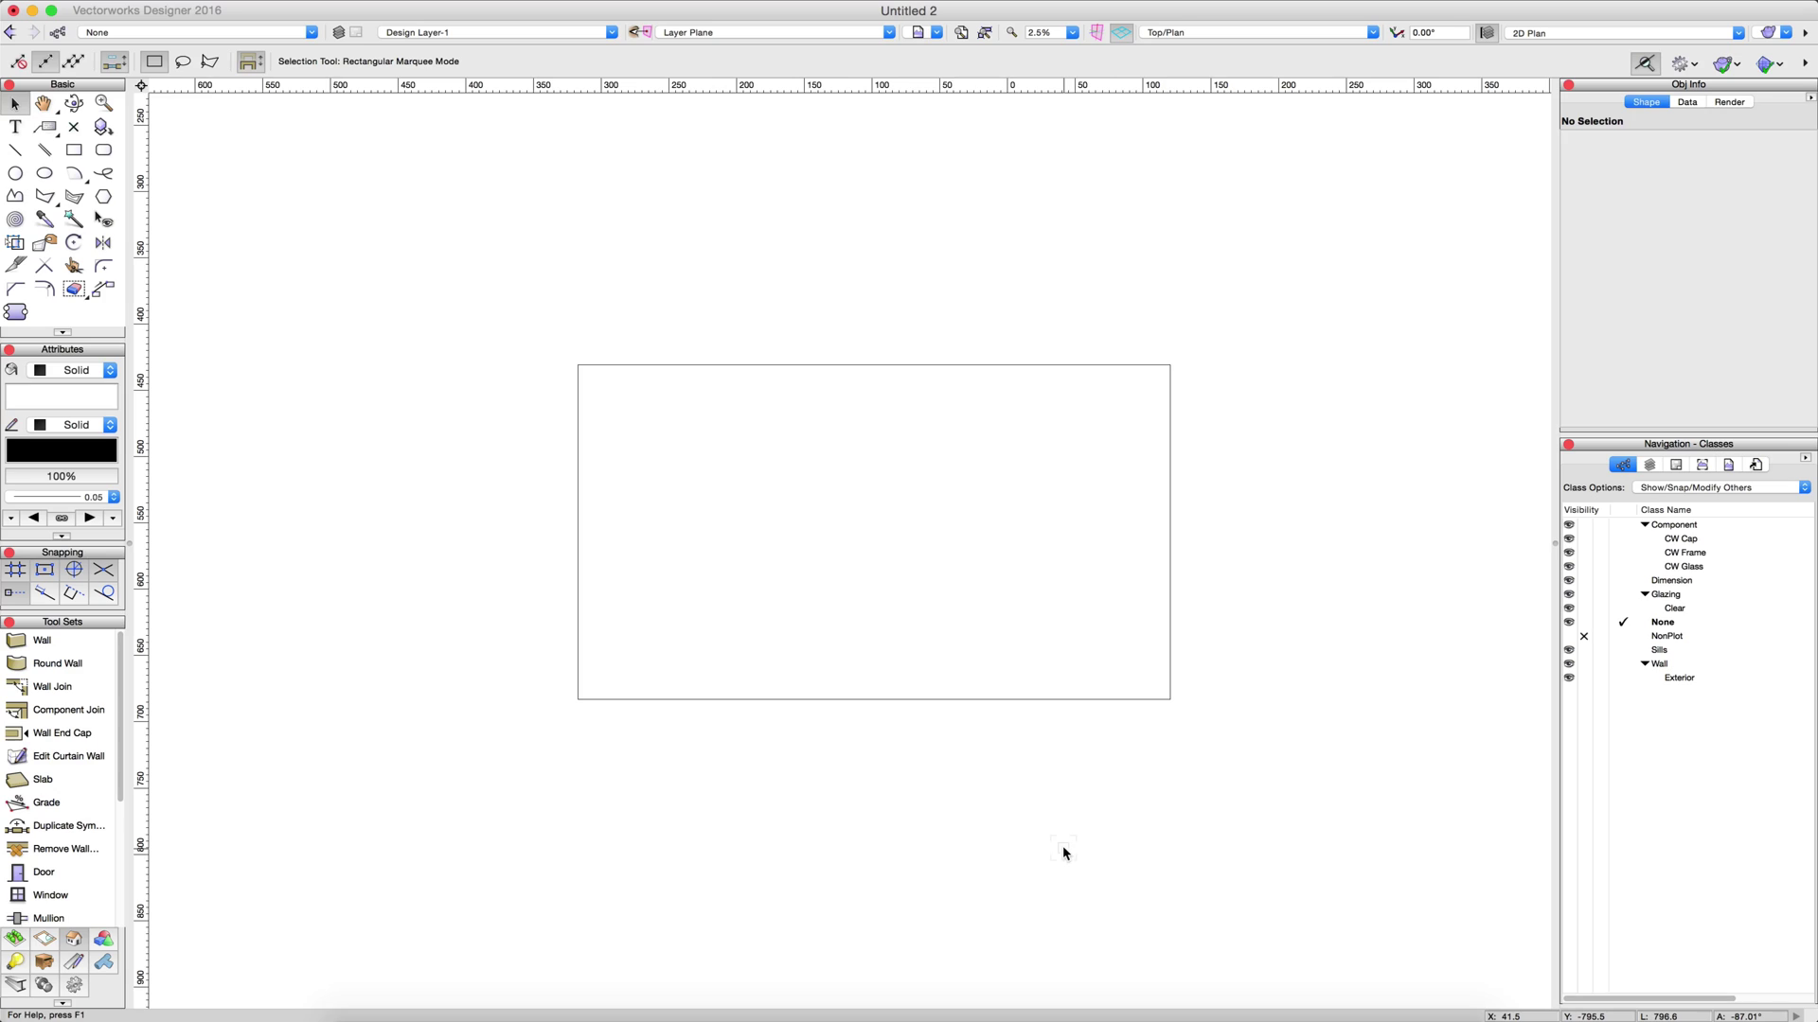
- Assign the rectangle to a new class named Rectangles via Object Info
left_click(955, 664)
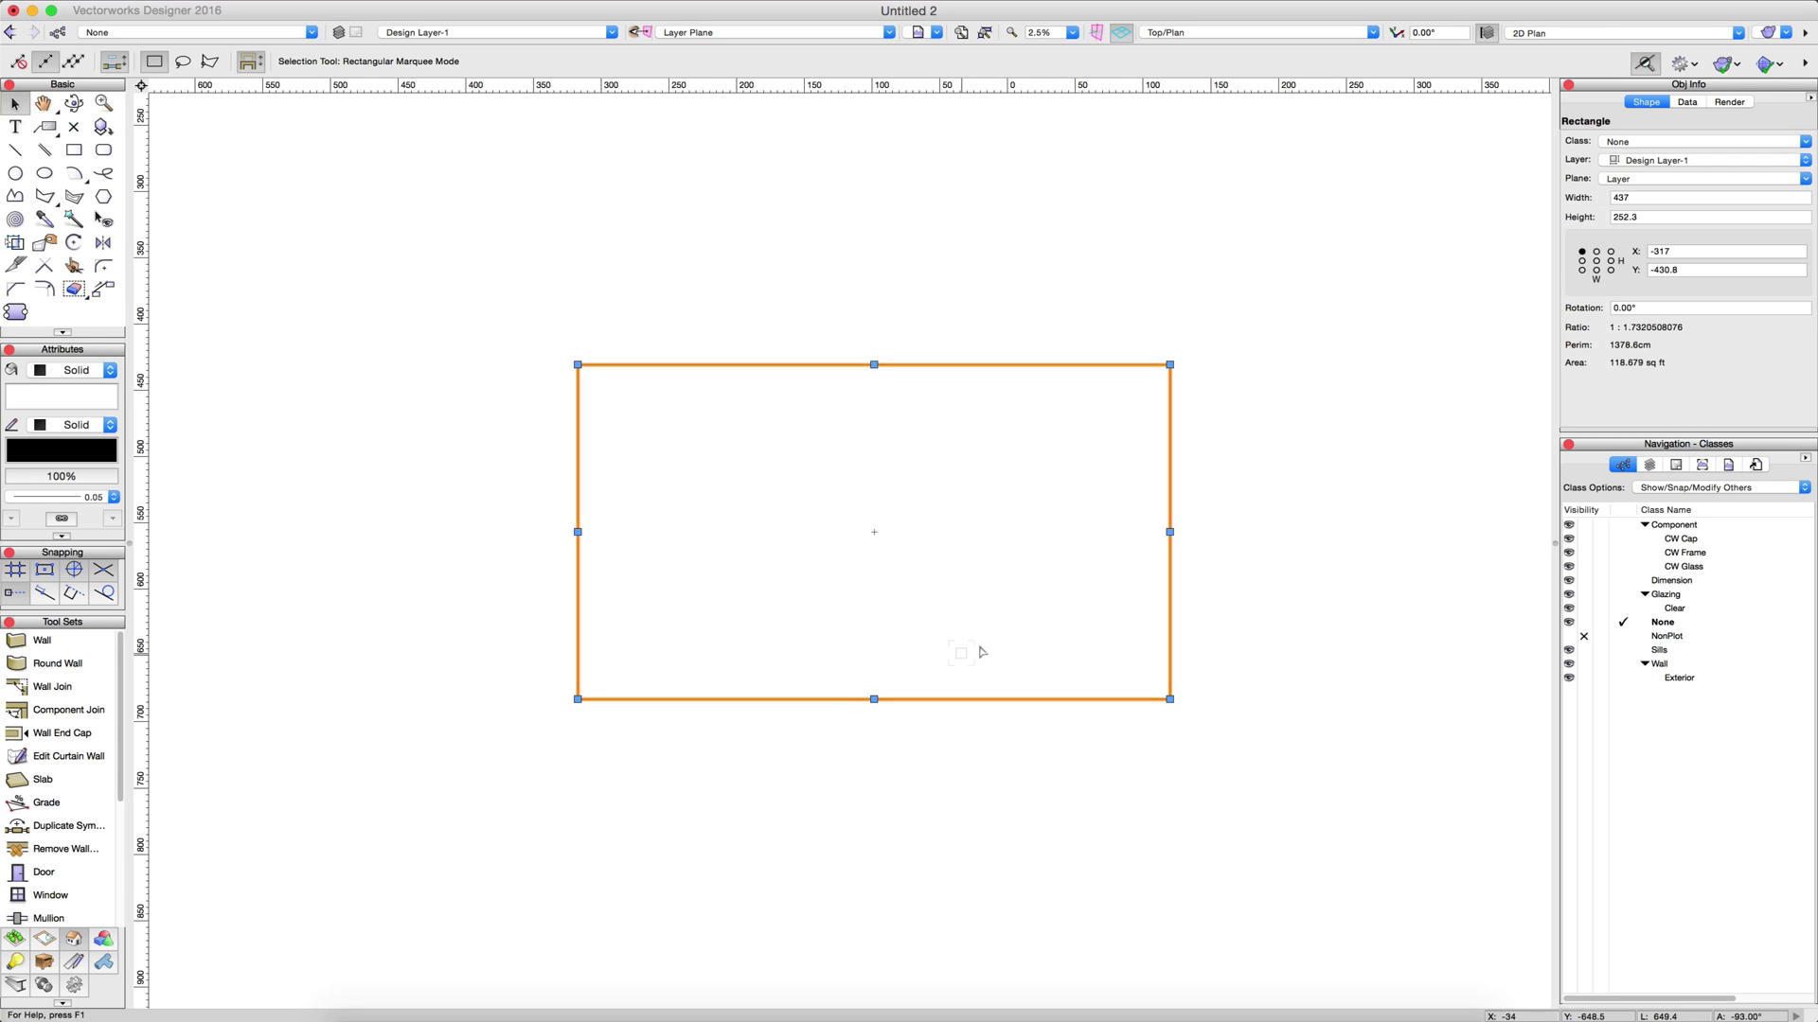
left_click(1636, 144)
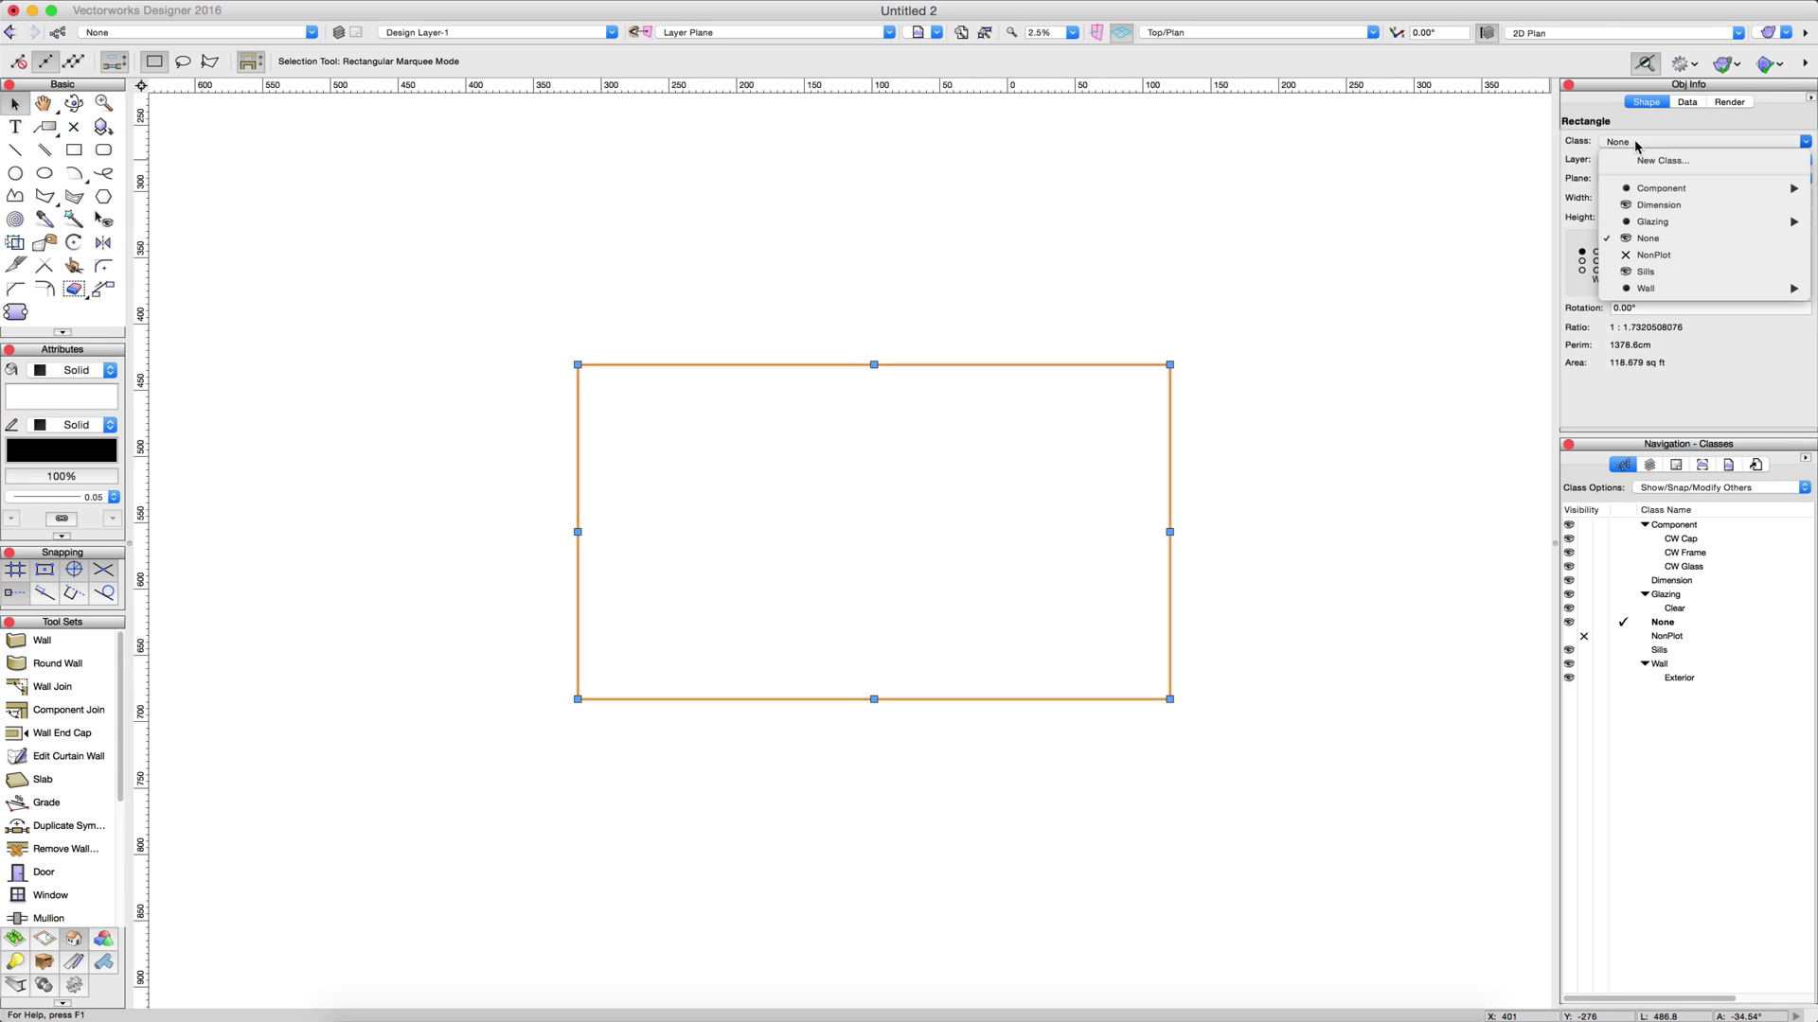
left_click(1682, 167)
type("Rectangles")
key("Return")
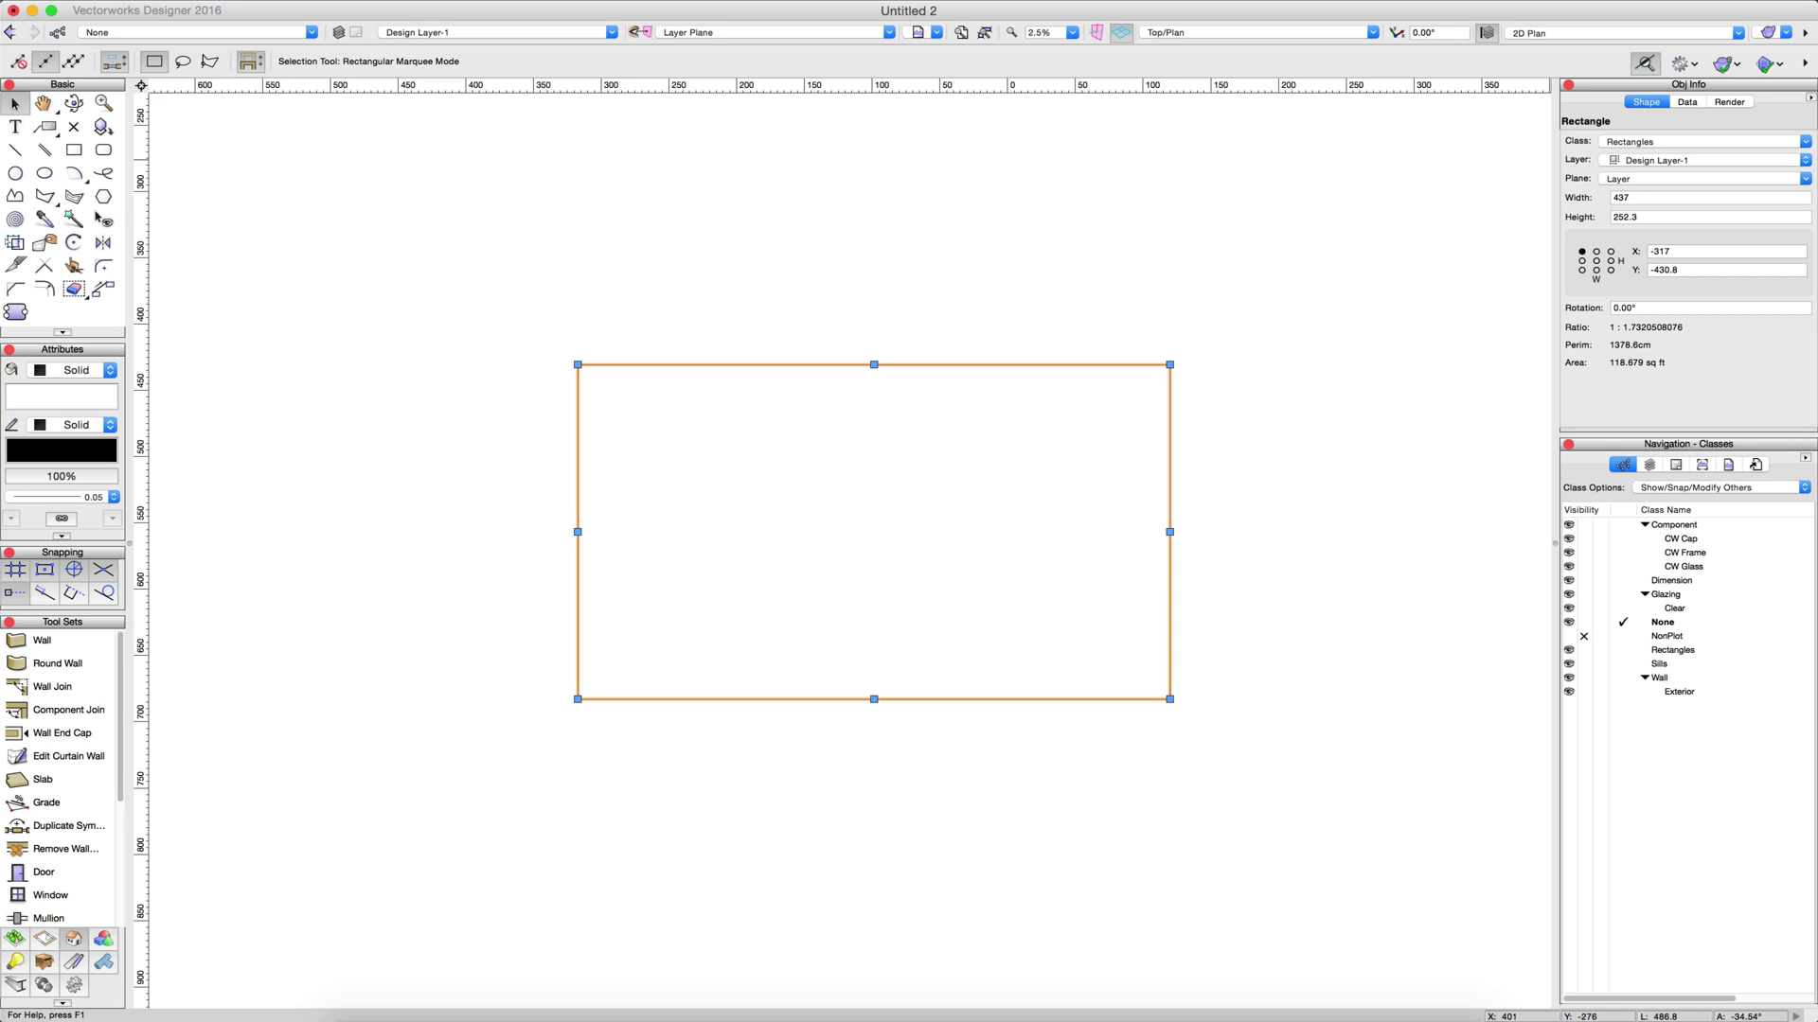
- Reopen the class Organization settings and begin creating another new class
left_click(447, 1)
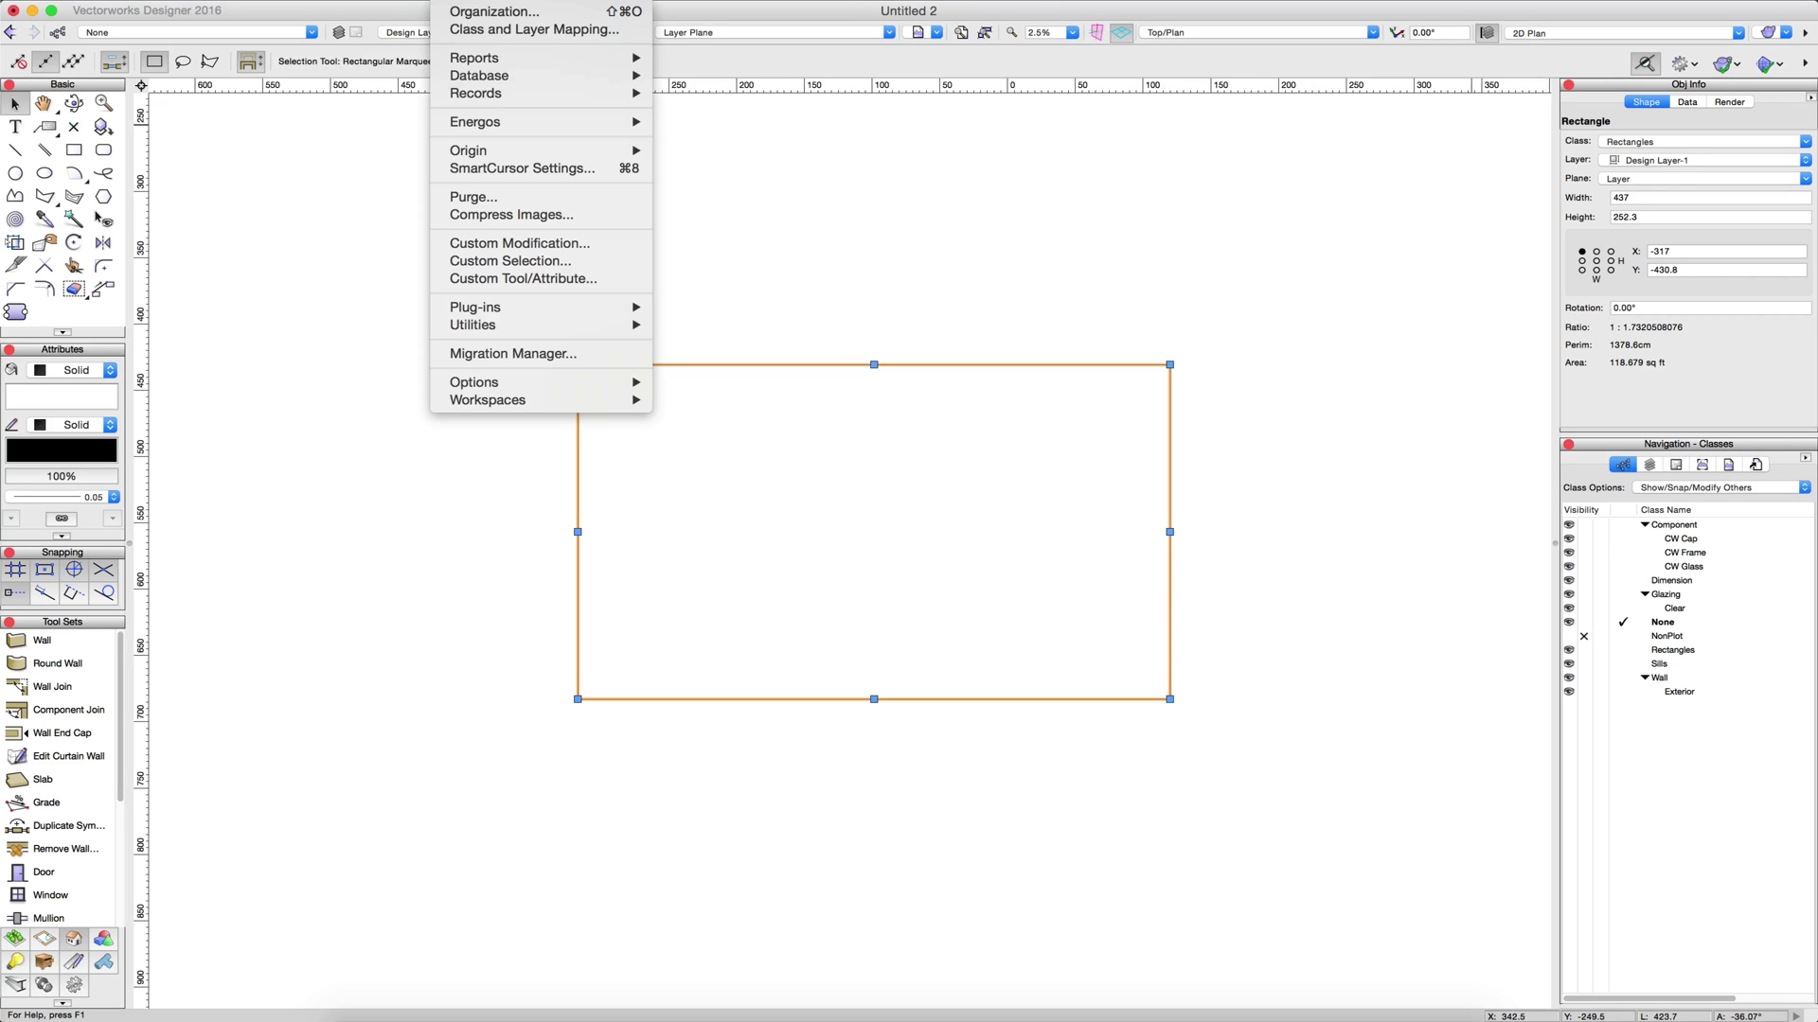
left_click(483, 11)
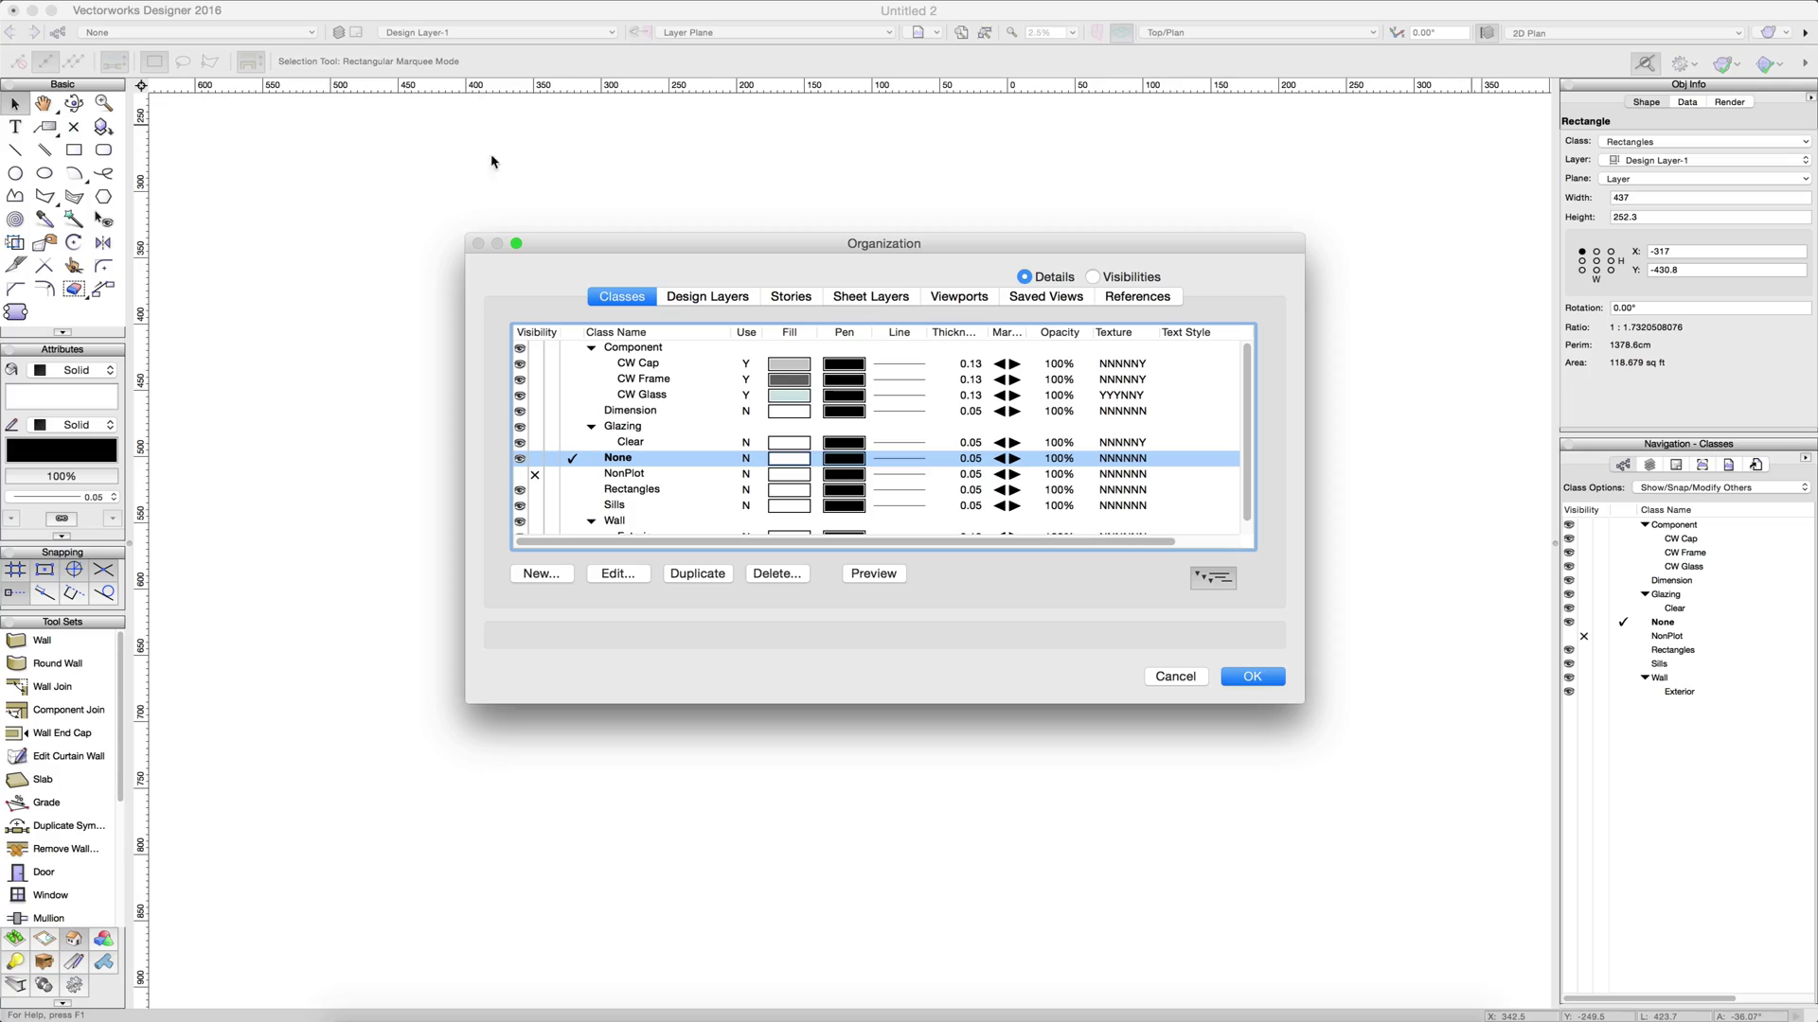
left_click(539, 574)
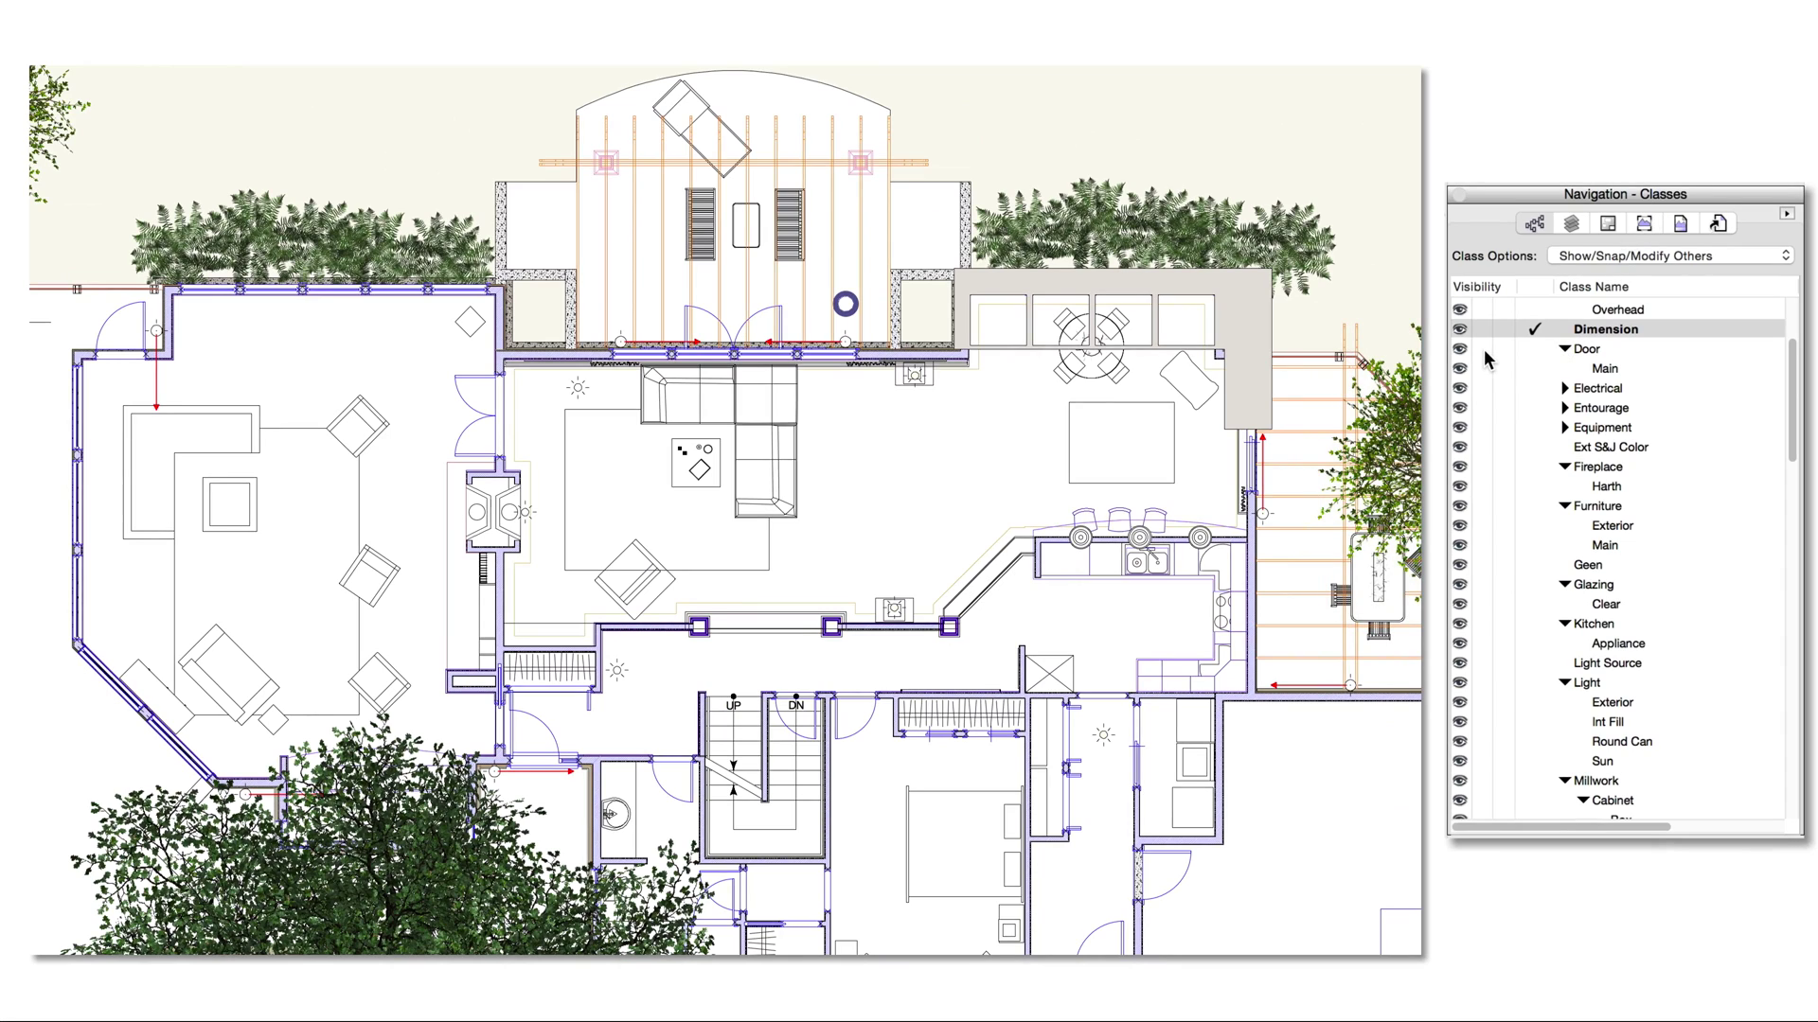
left_click(1484, 350)
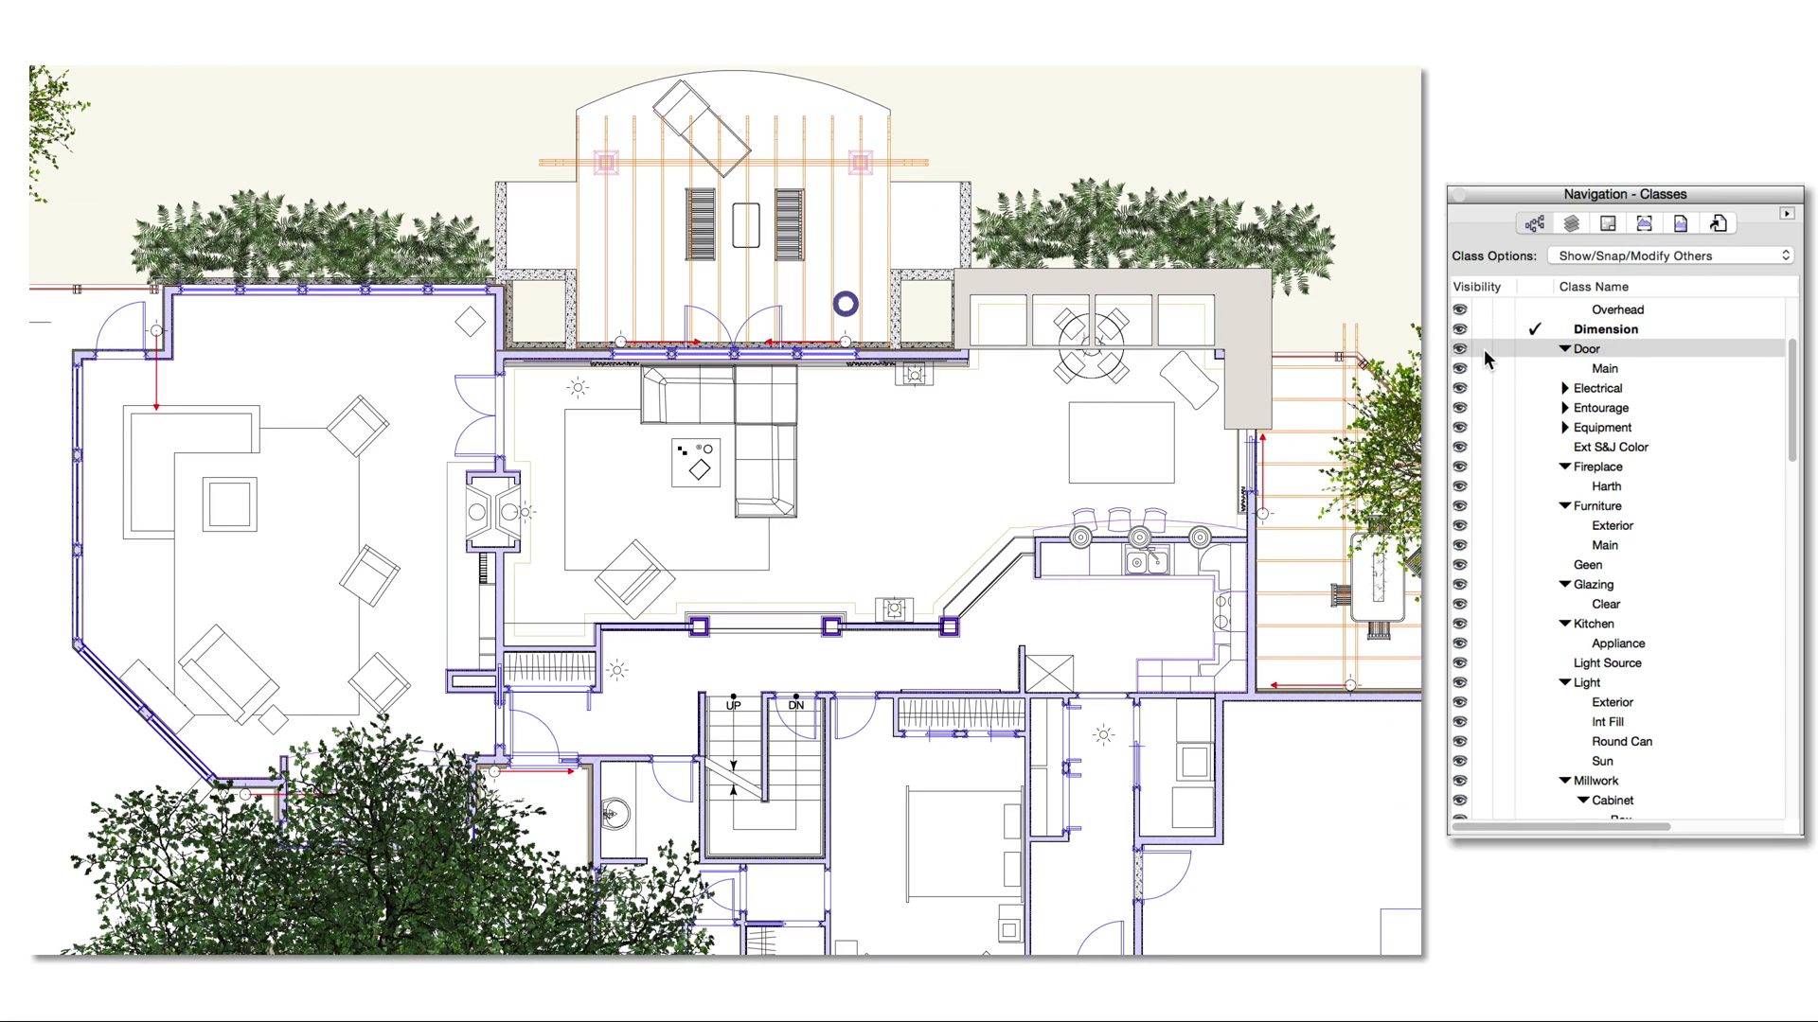
left_click(1482, 408)
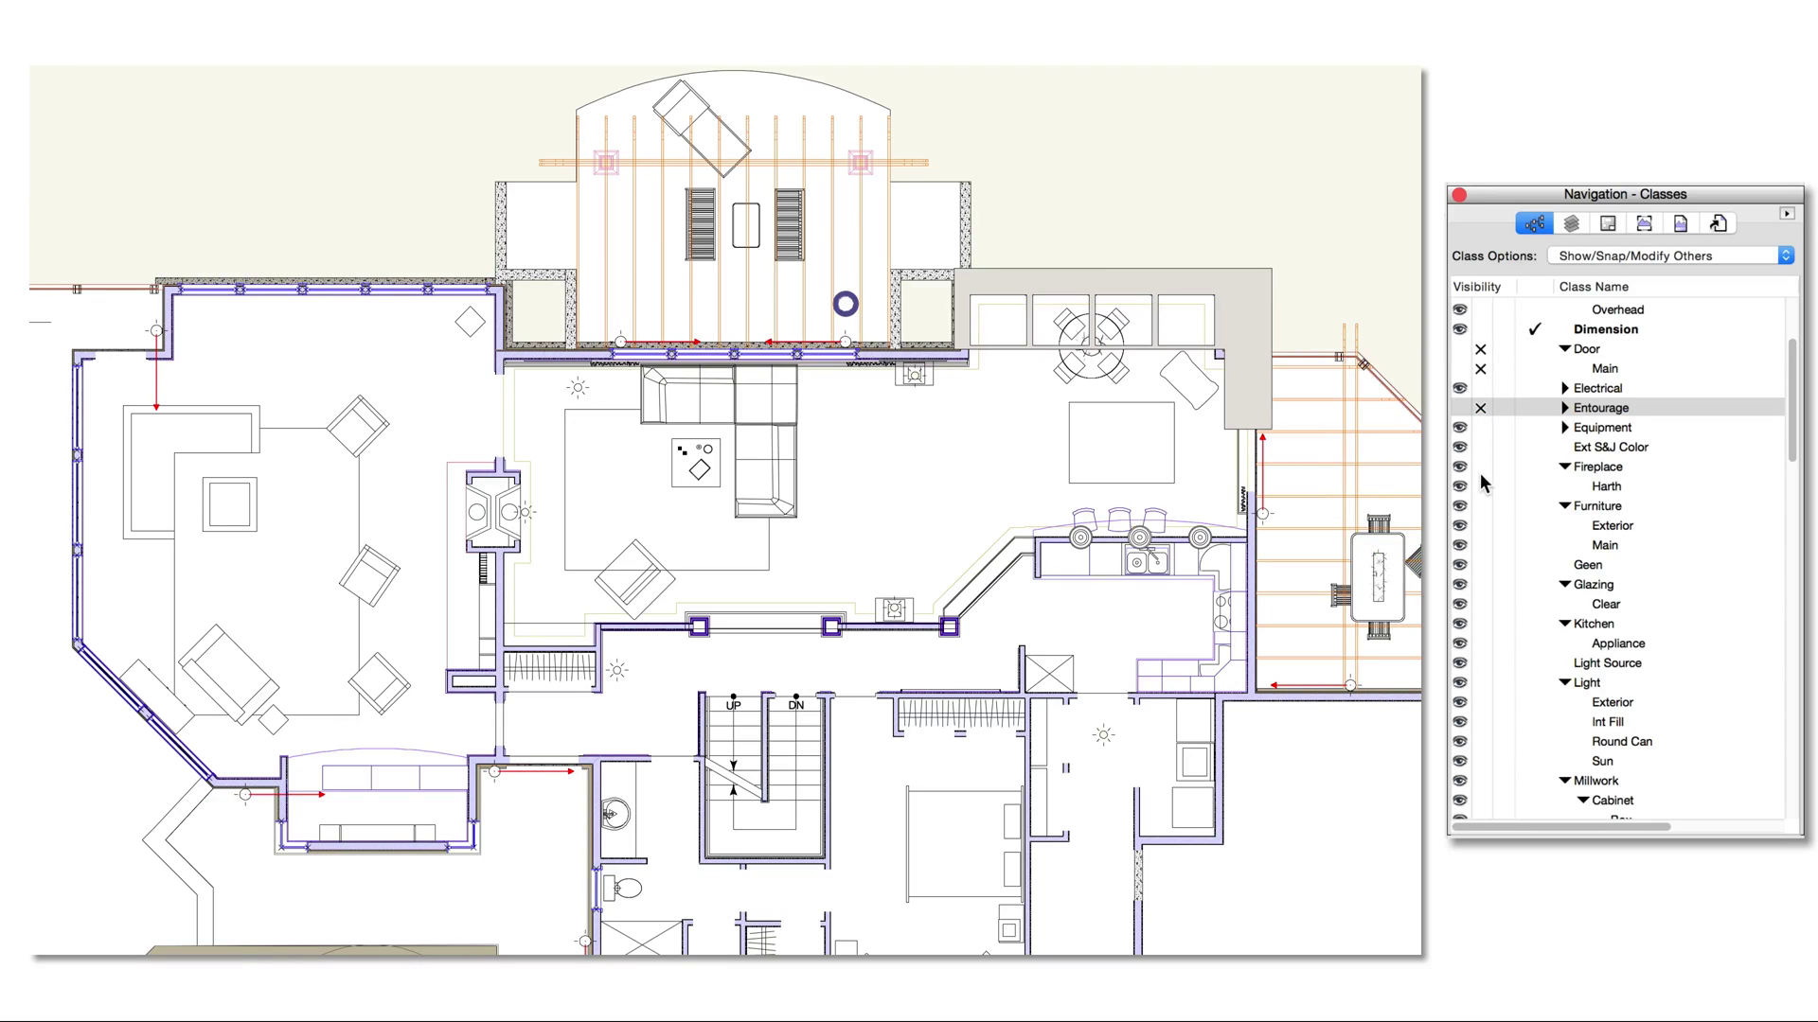
left_click(1482, 505)
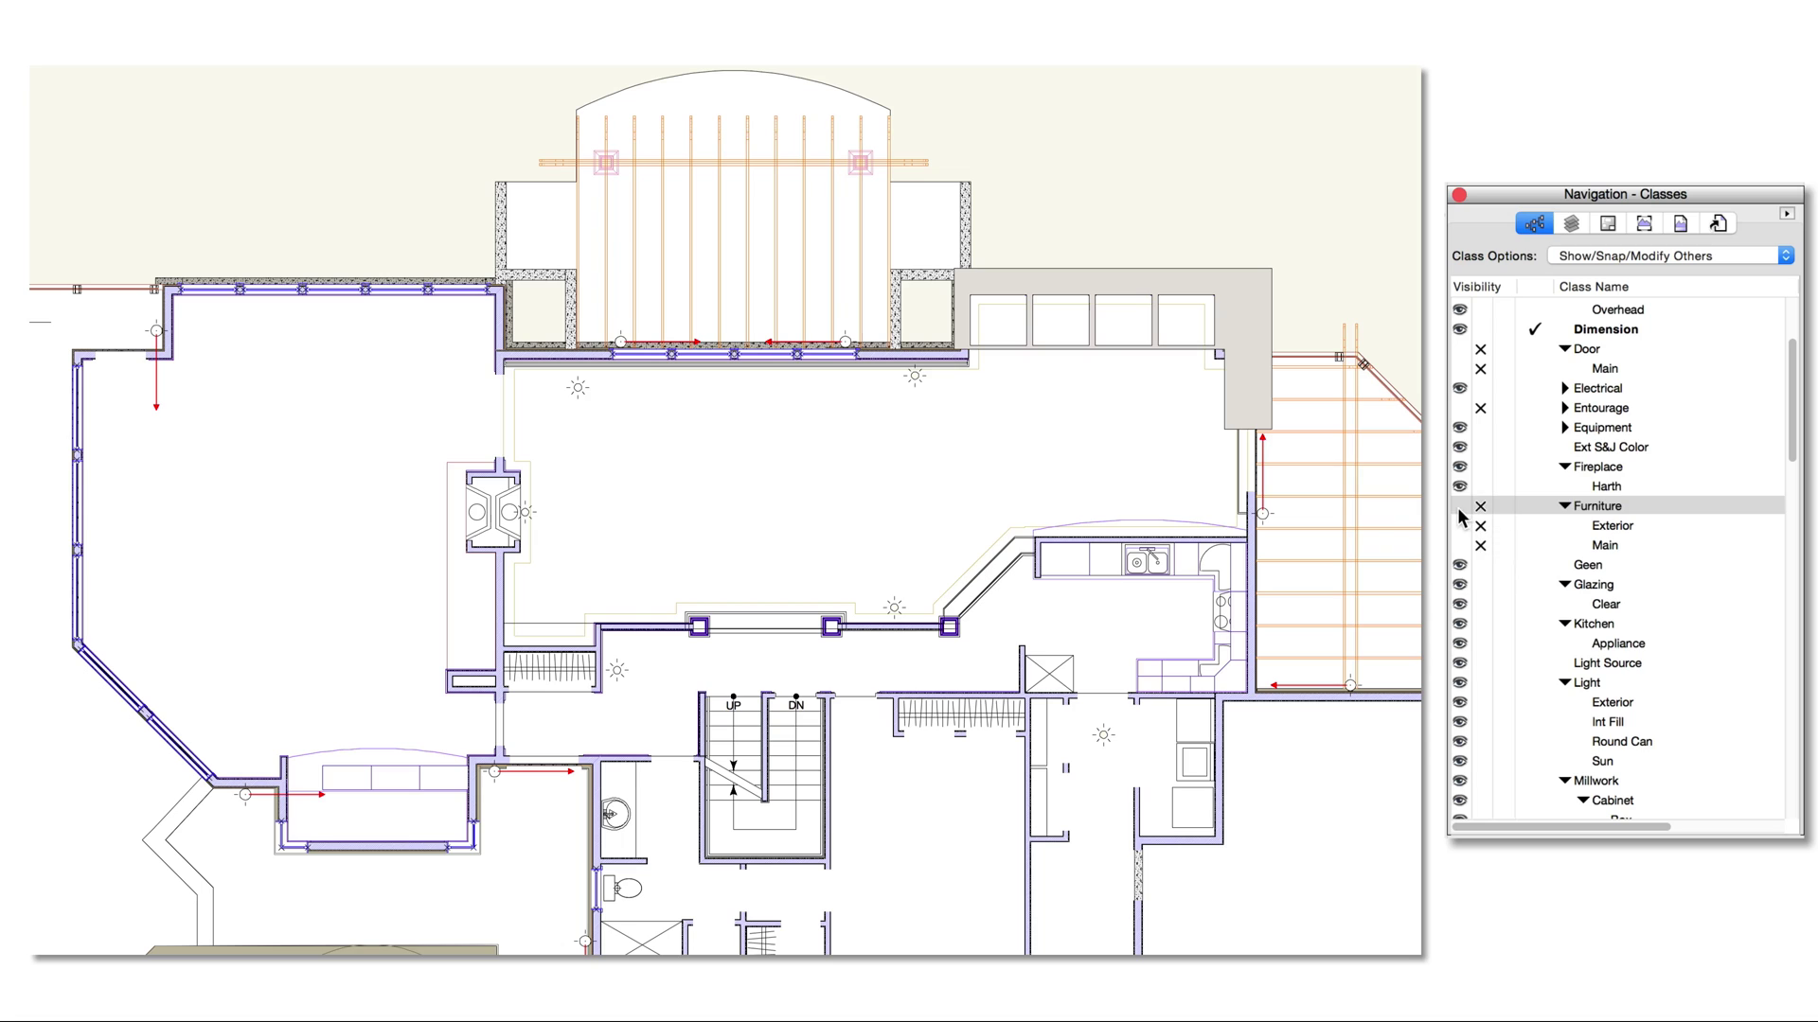
left_click(1460, 507)
left_click(1461, 407)
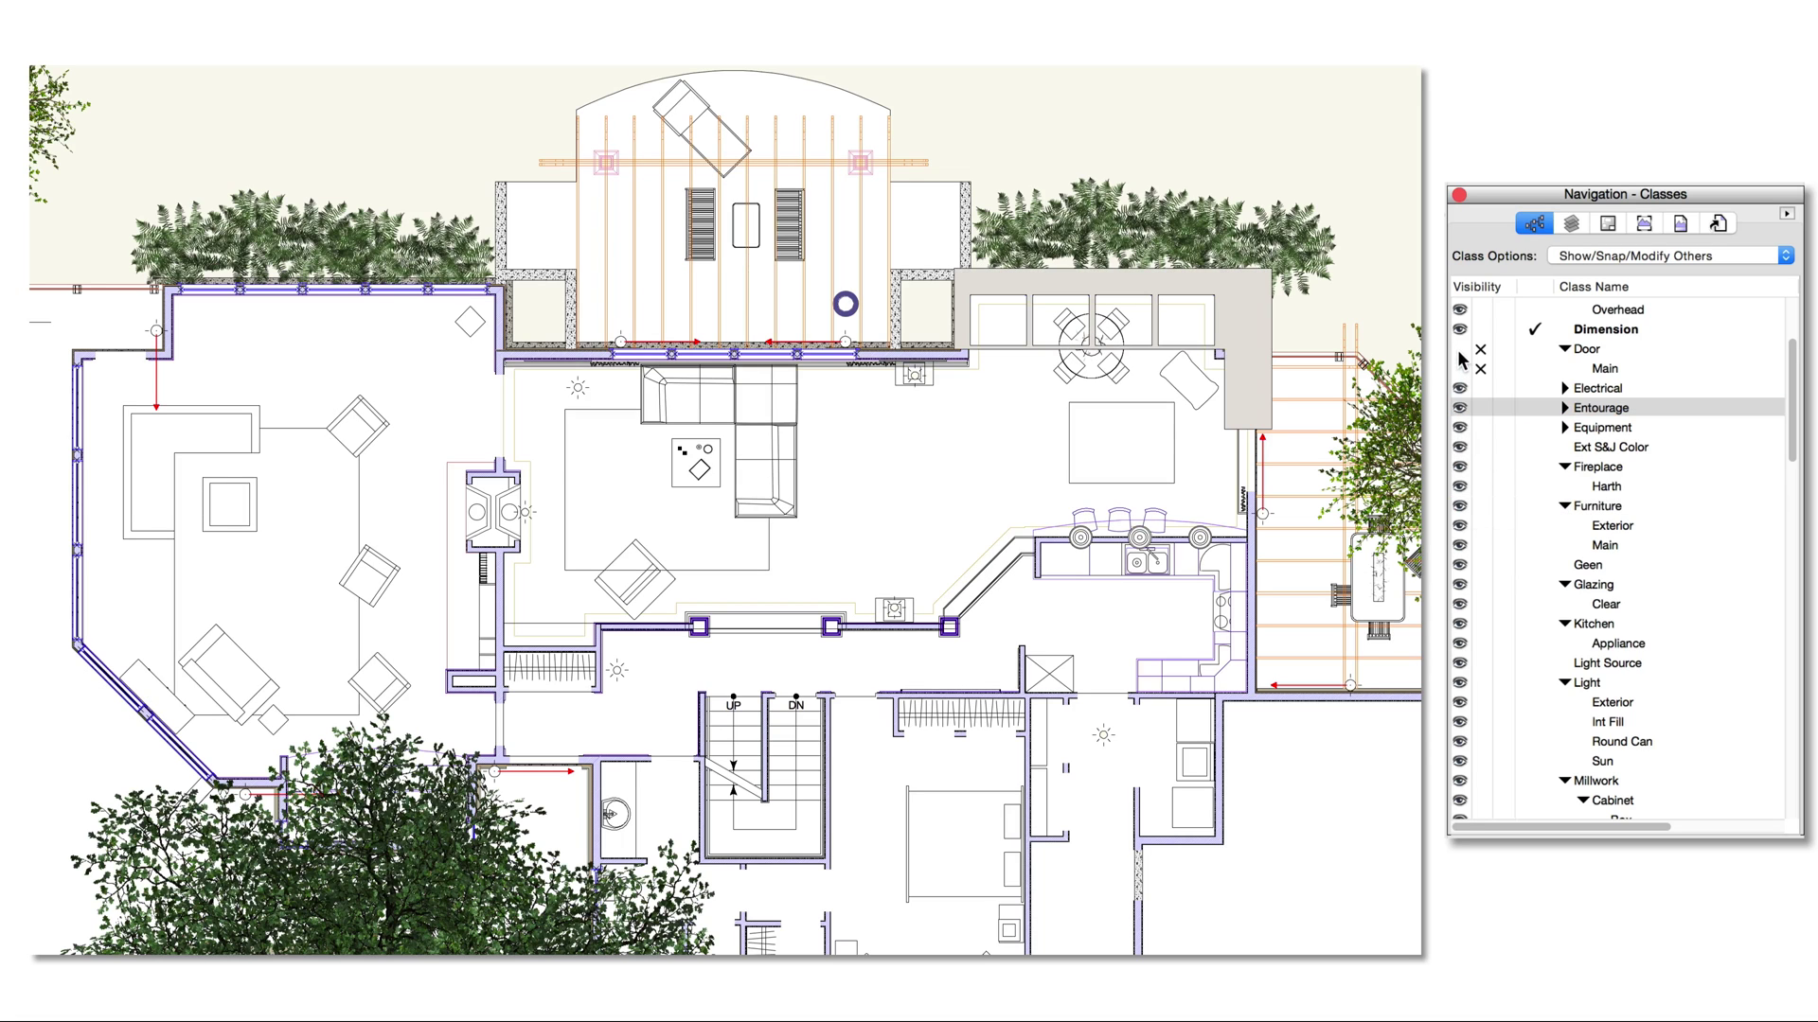
left_click(1463, 350)
left_click(1463, 350)
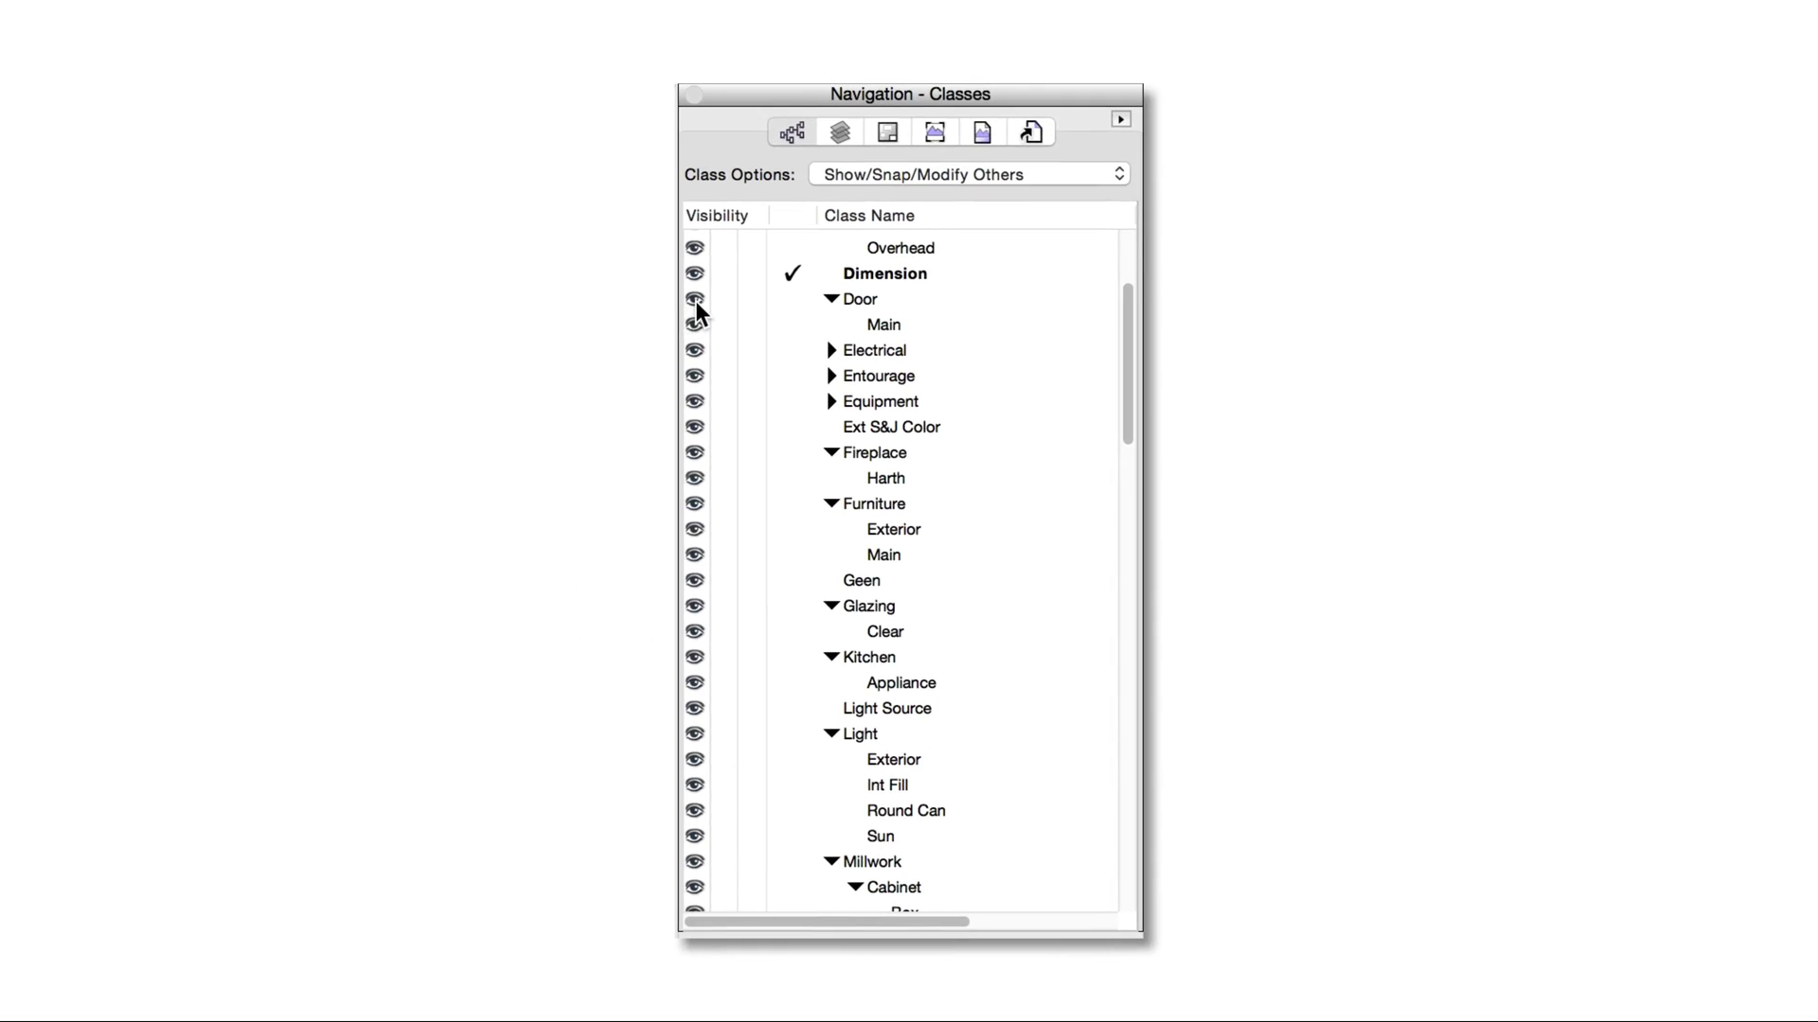
- Gray the Door class and switch the class list to flat names and back to hierarchy
left_click(719, 293)
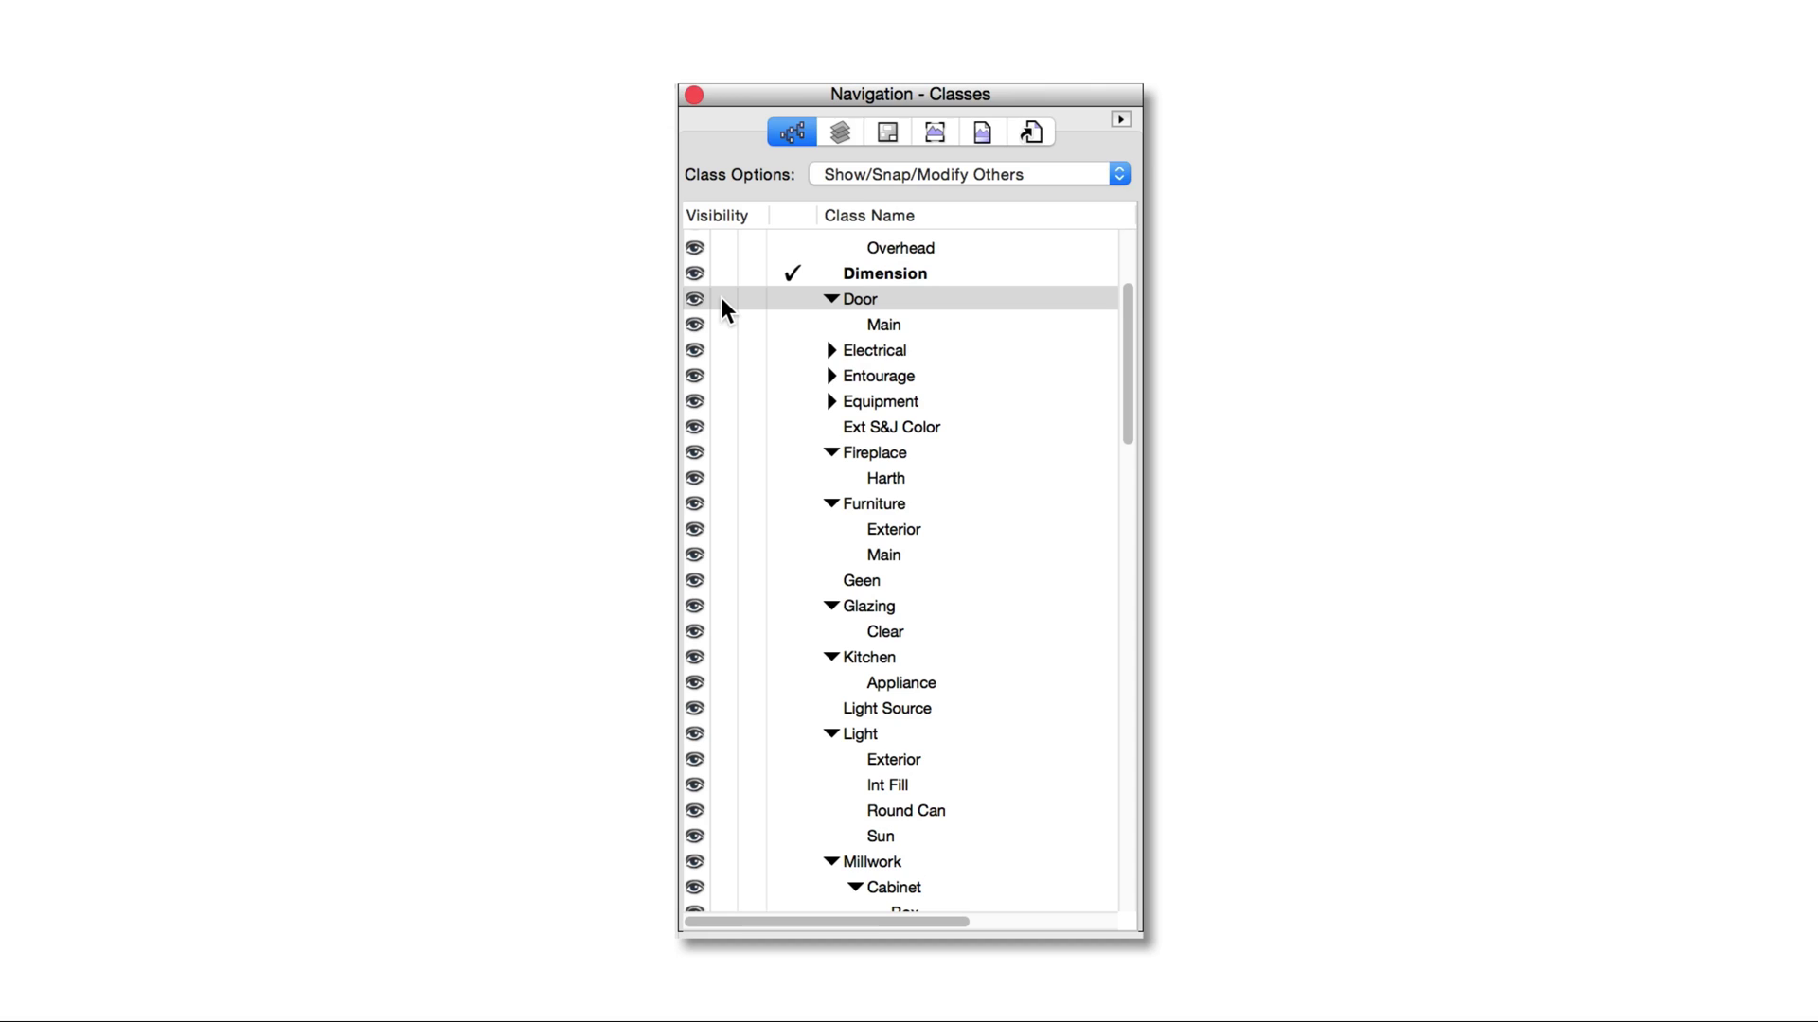
left_click(750, 296)
left_click(1122, 120)
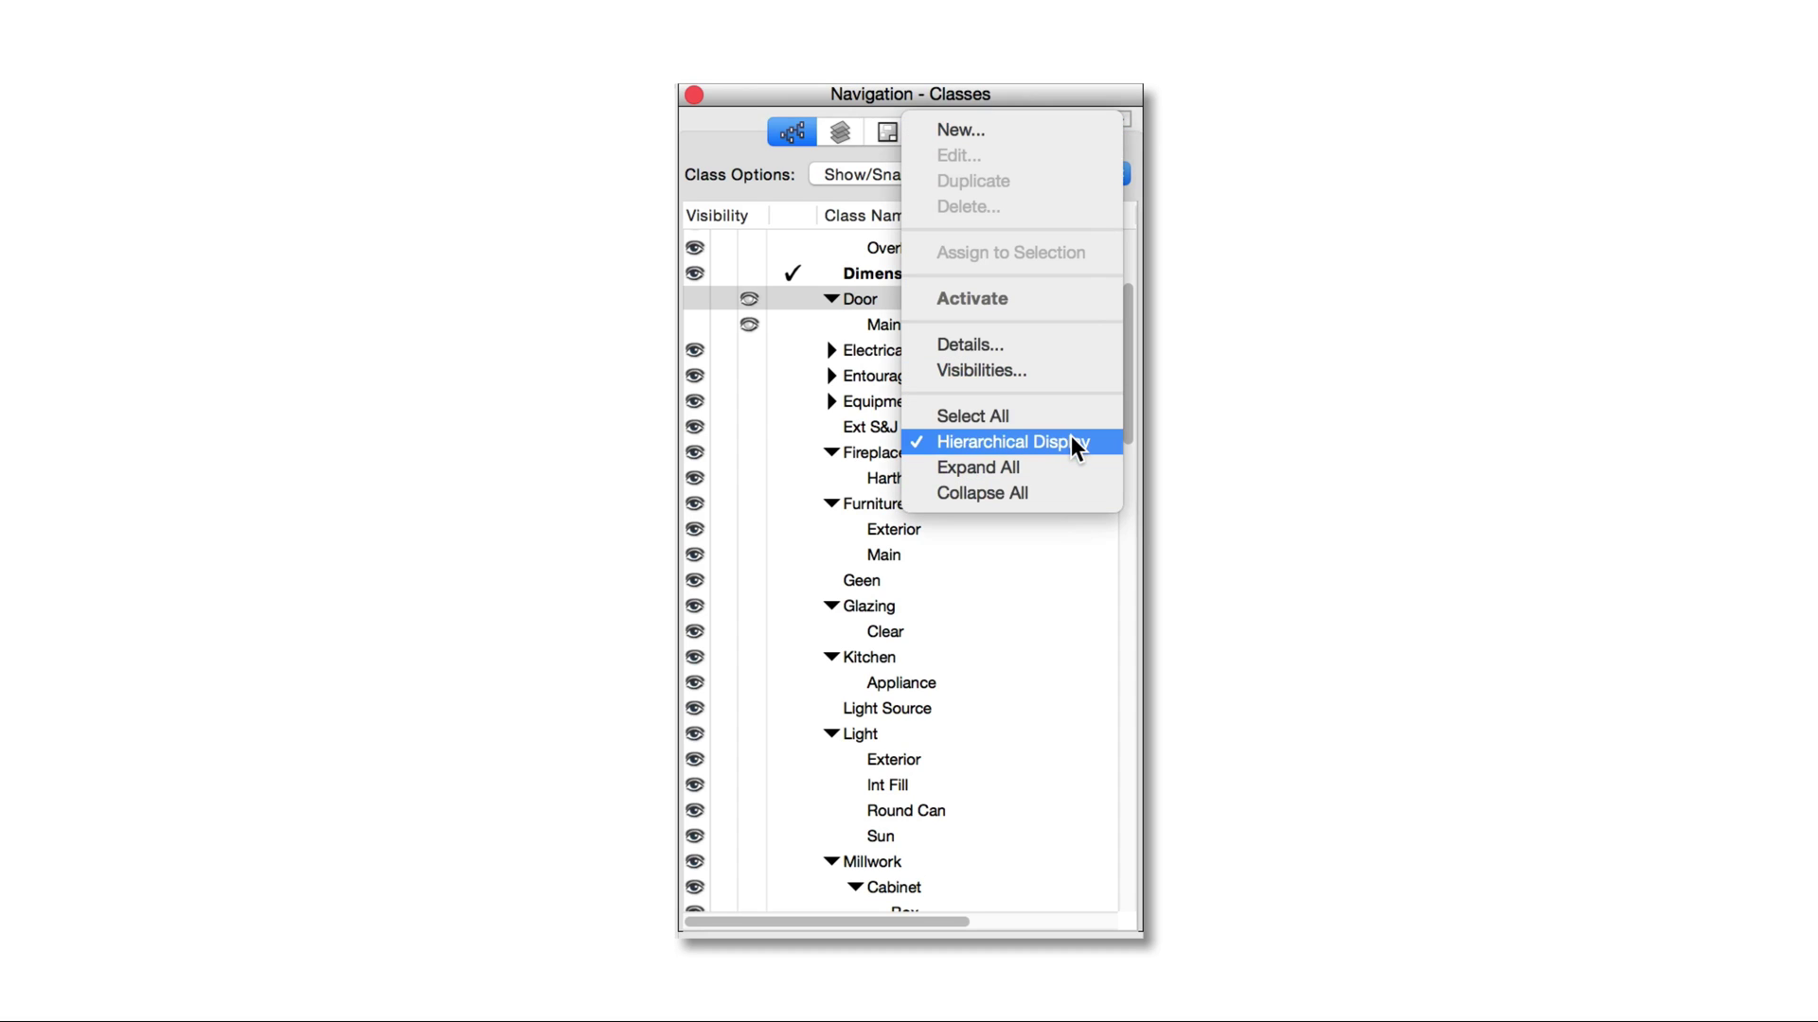
left_click(1070, 441)
left_click(1119, 119)
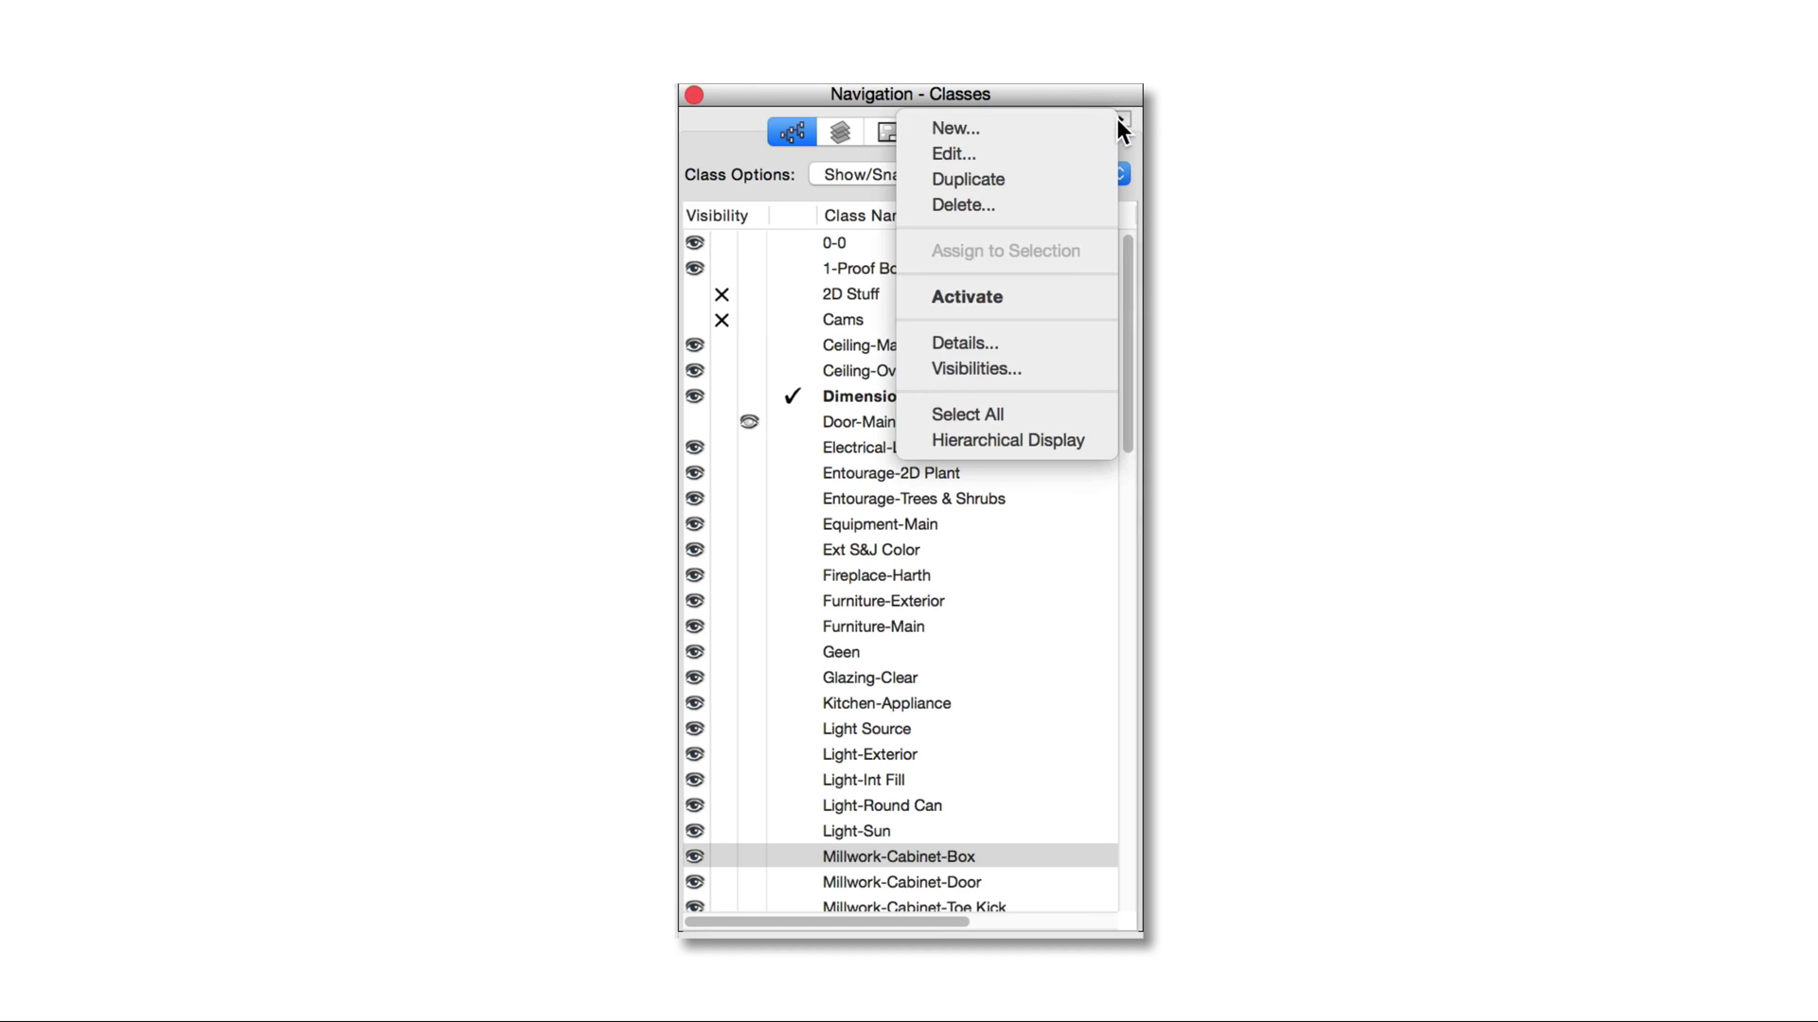
left_click(1074, 445)
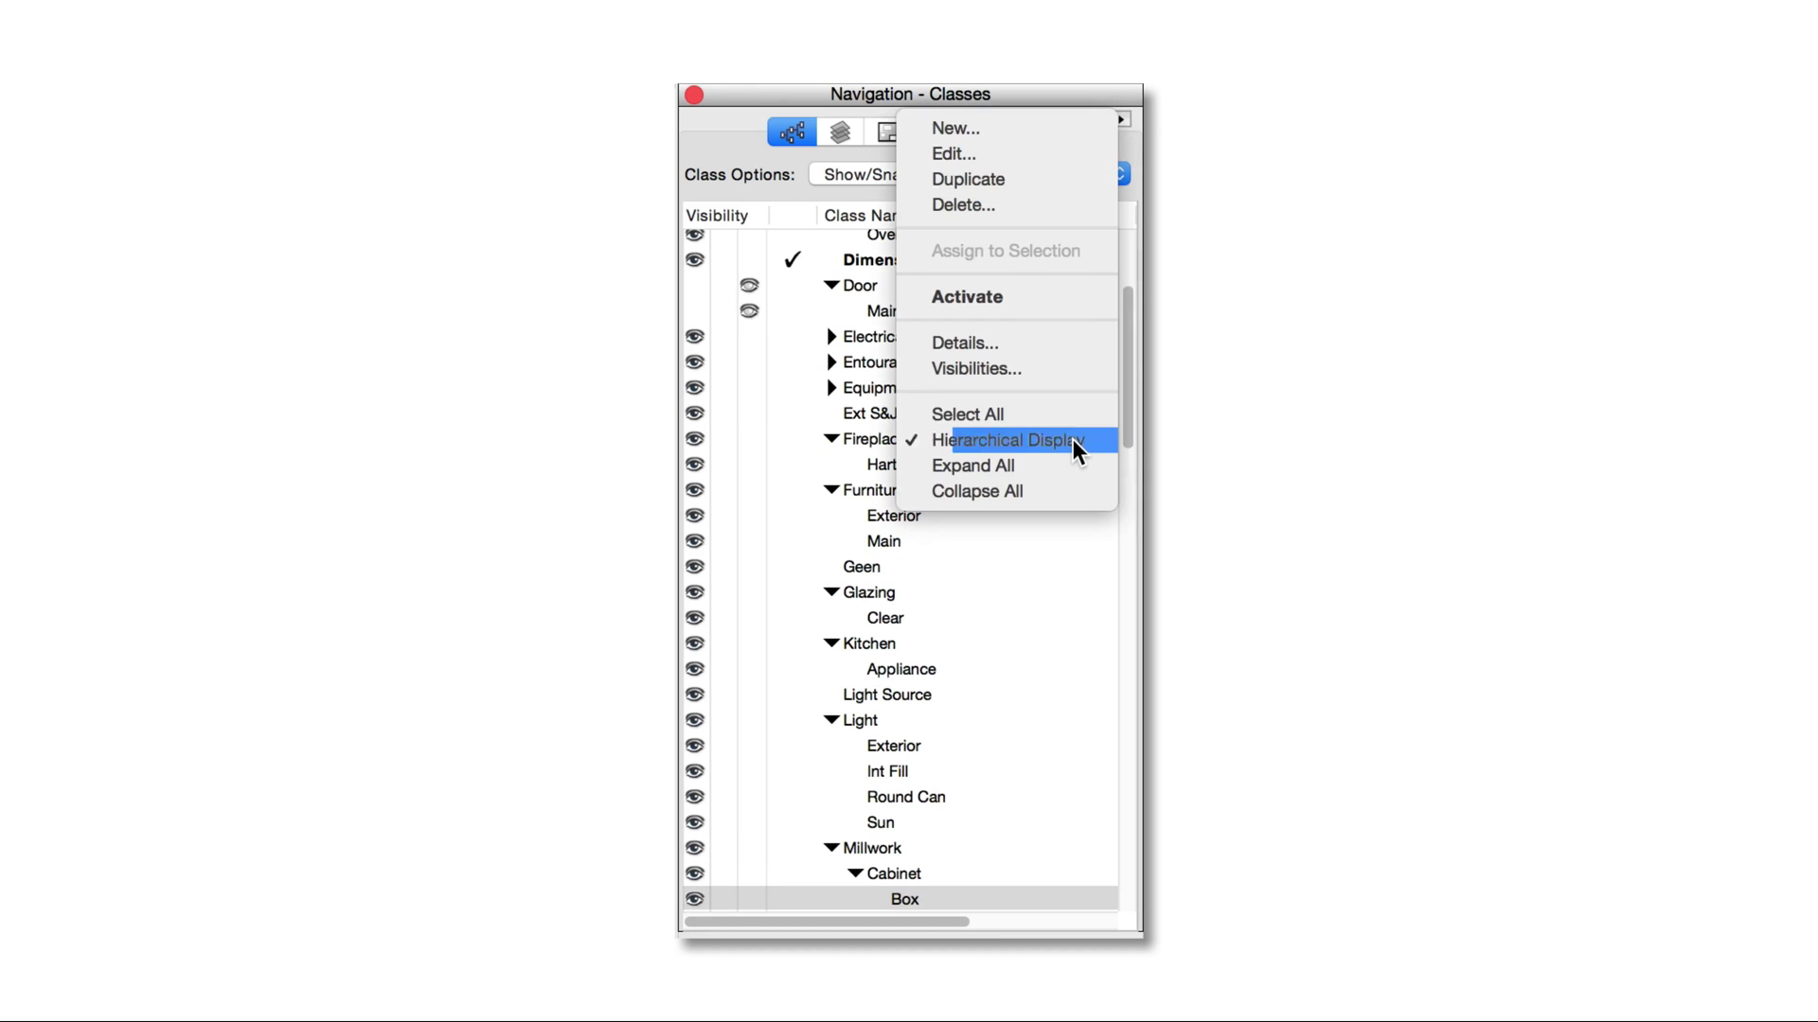
left_click(1087, 532)
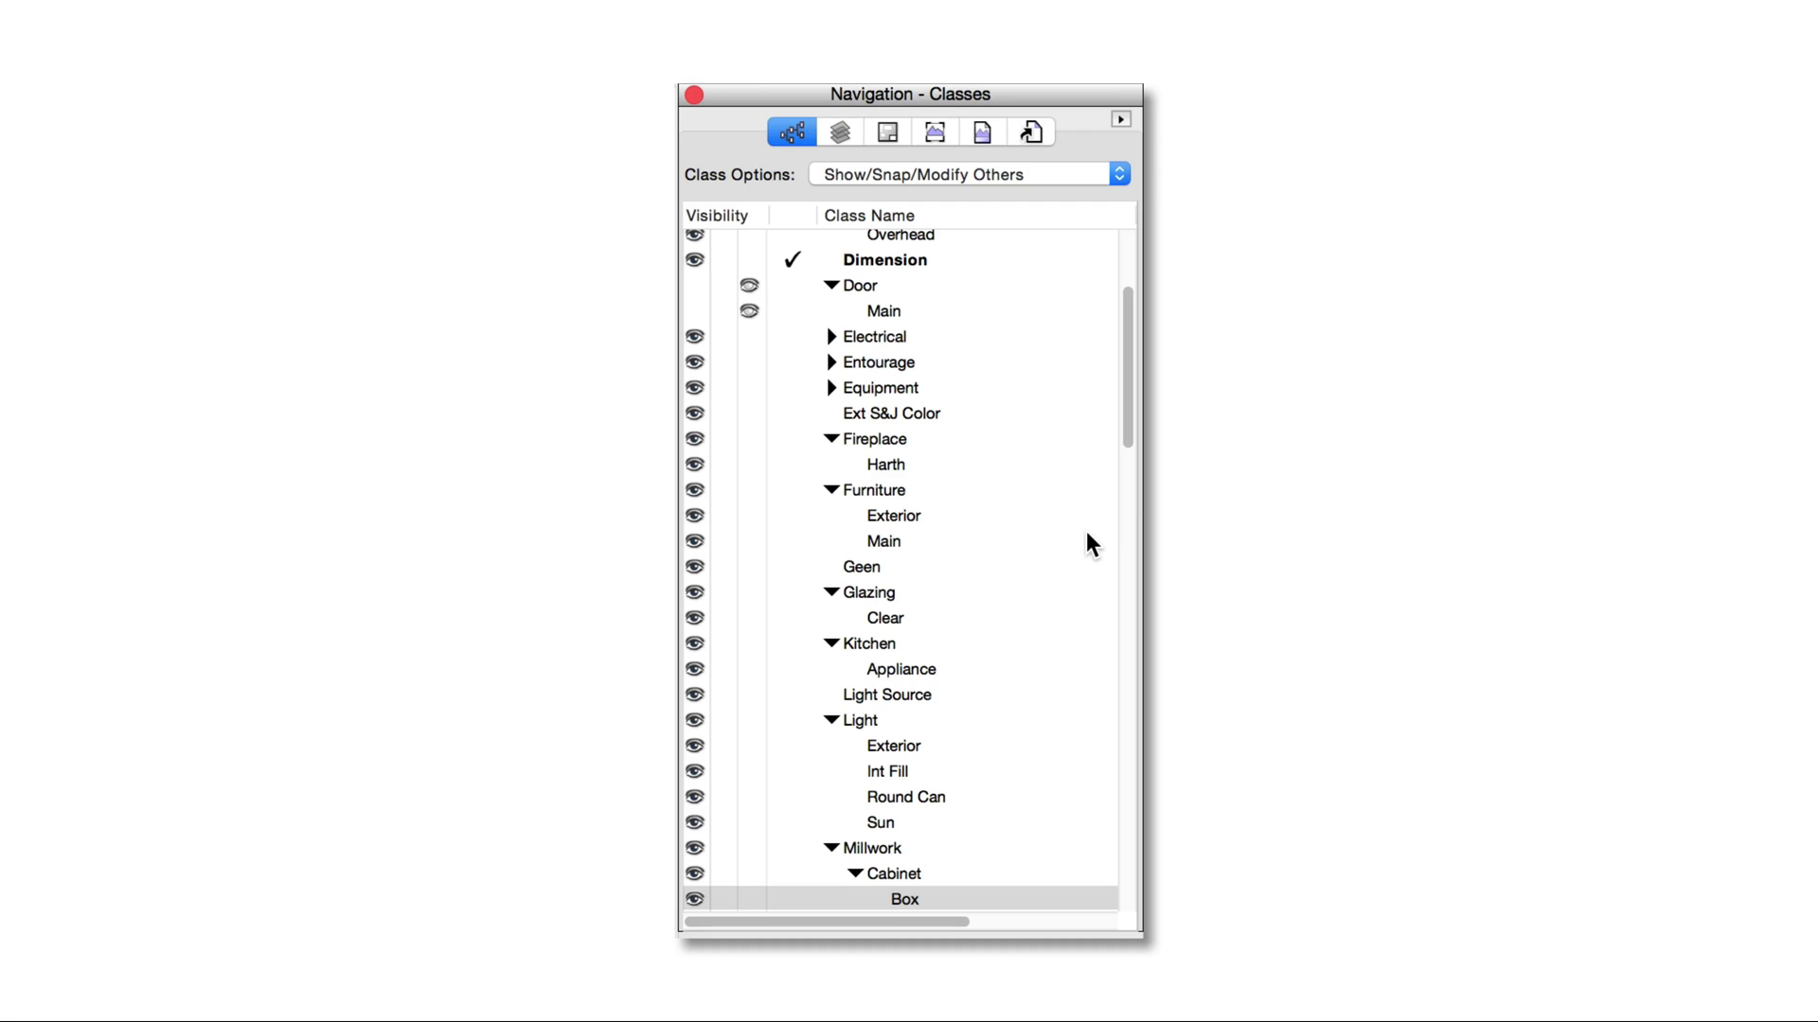
- Collapse the Fireplace, Furniture, Kitchen and Light class groups in the class list
left_click(832, 440)
left_click(830, 464)
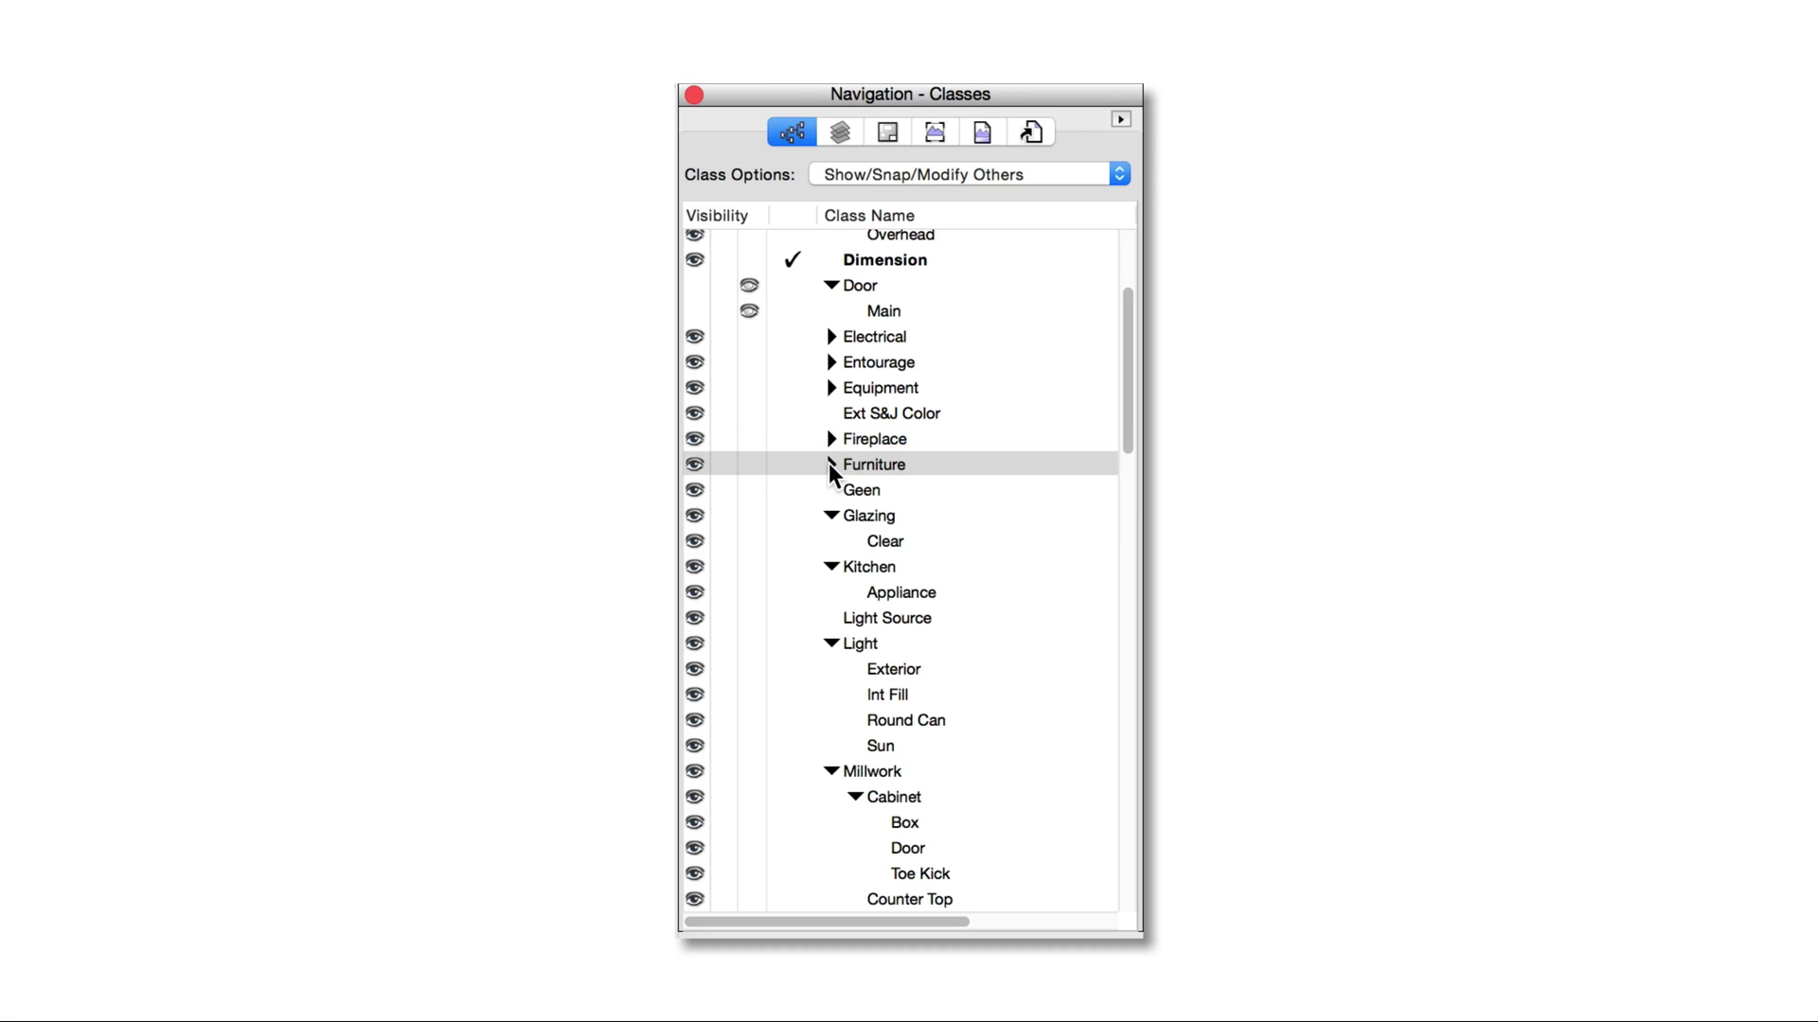
left_click(832, 517)
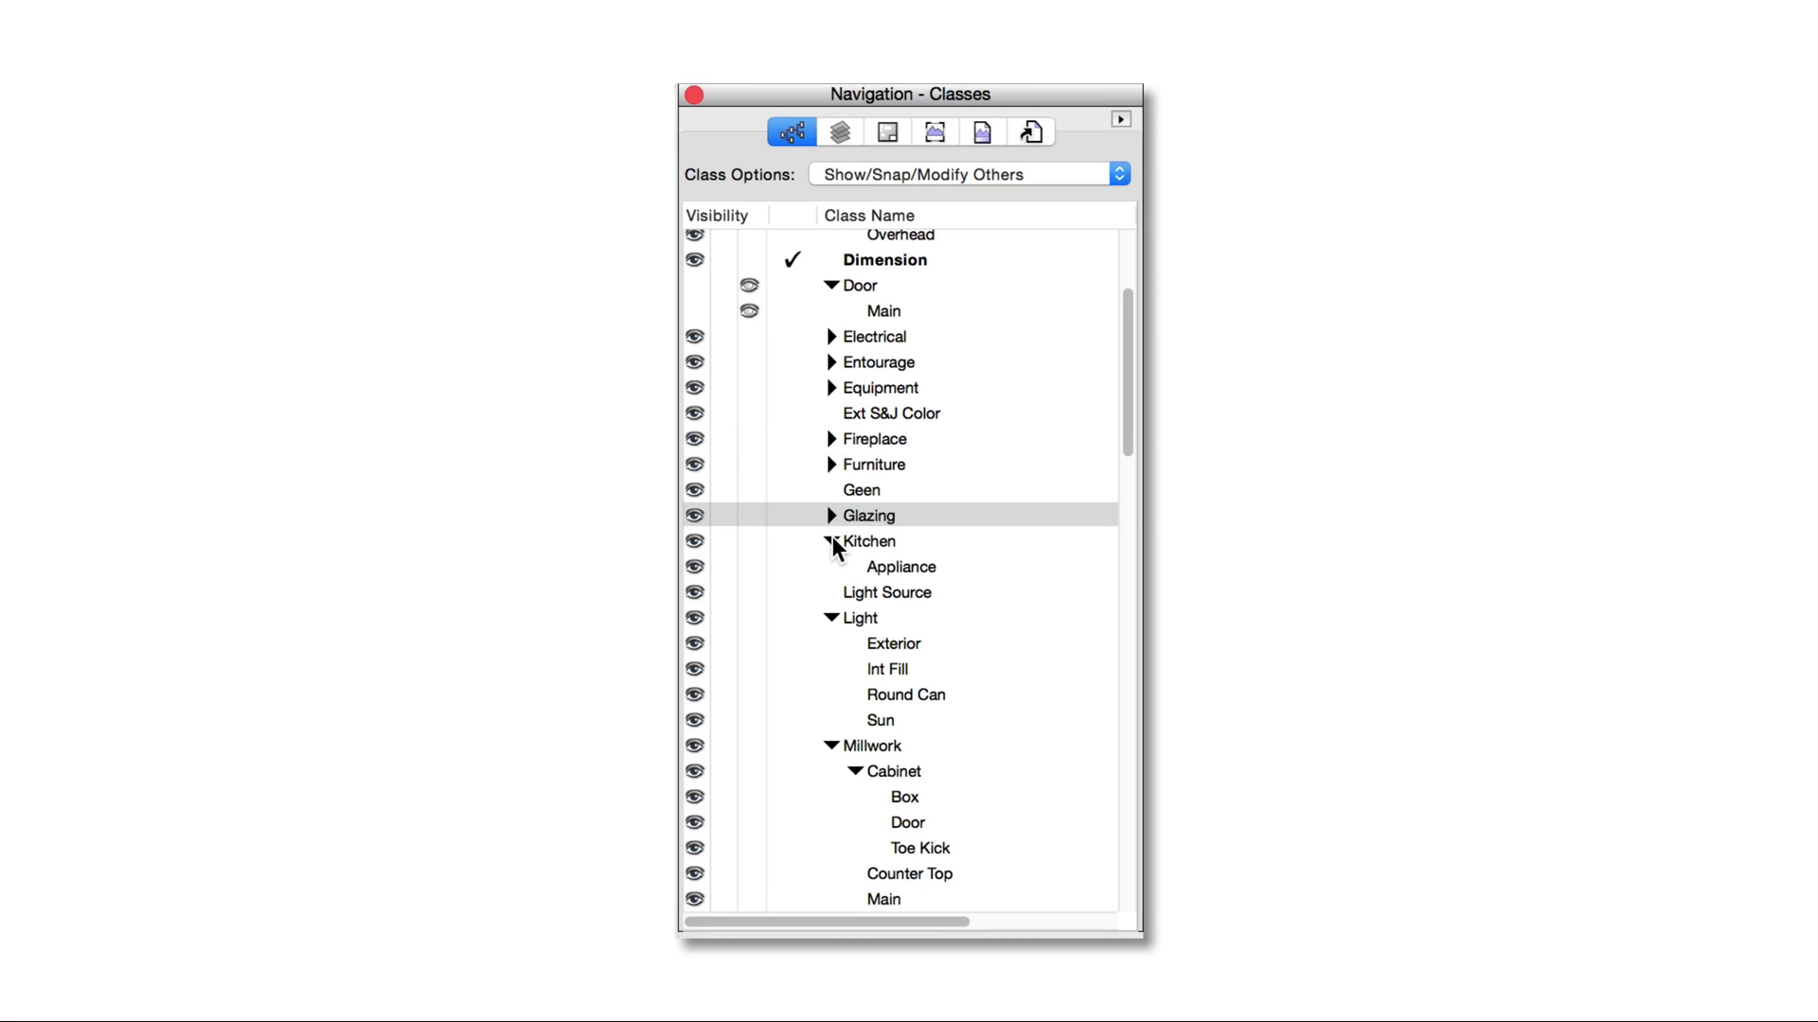
left_click(833, 542)
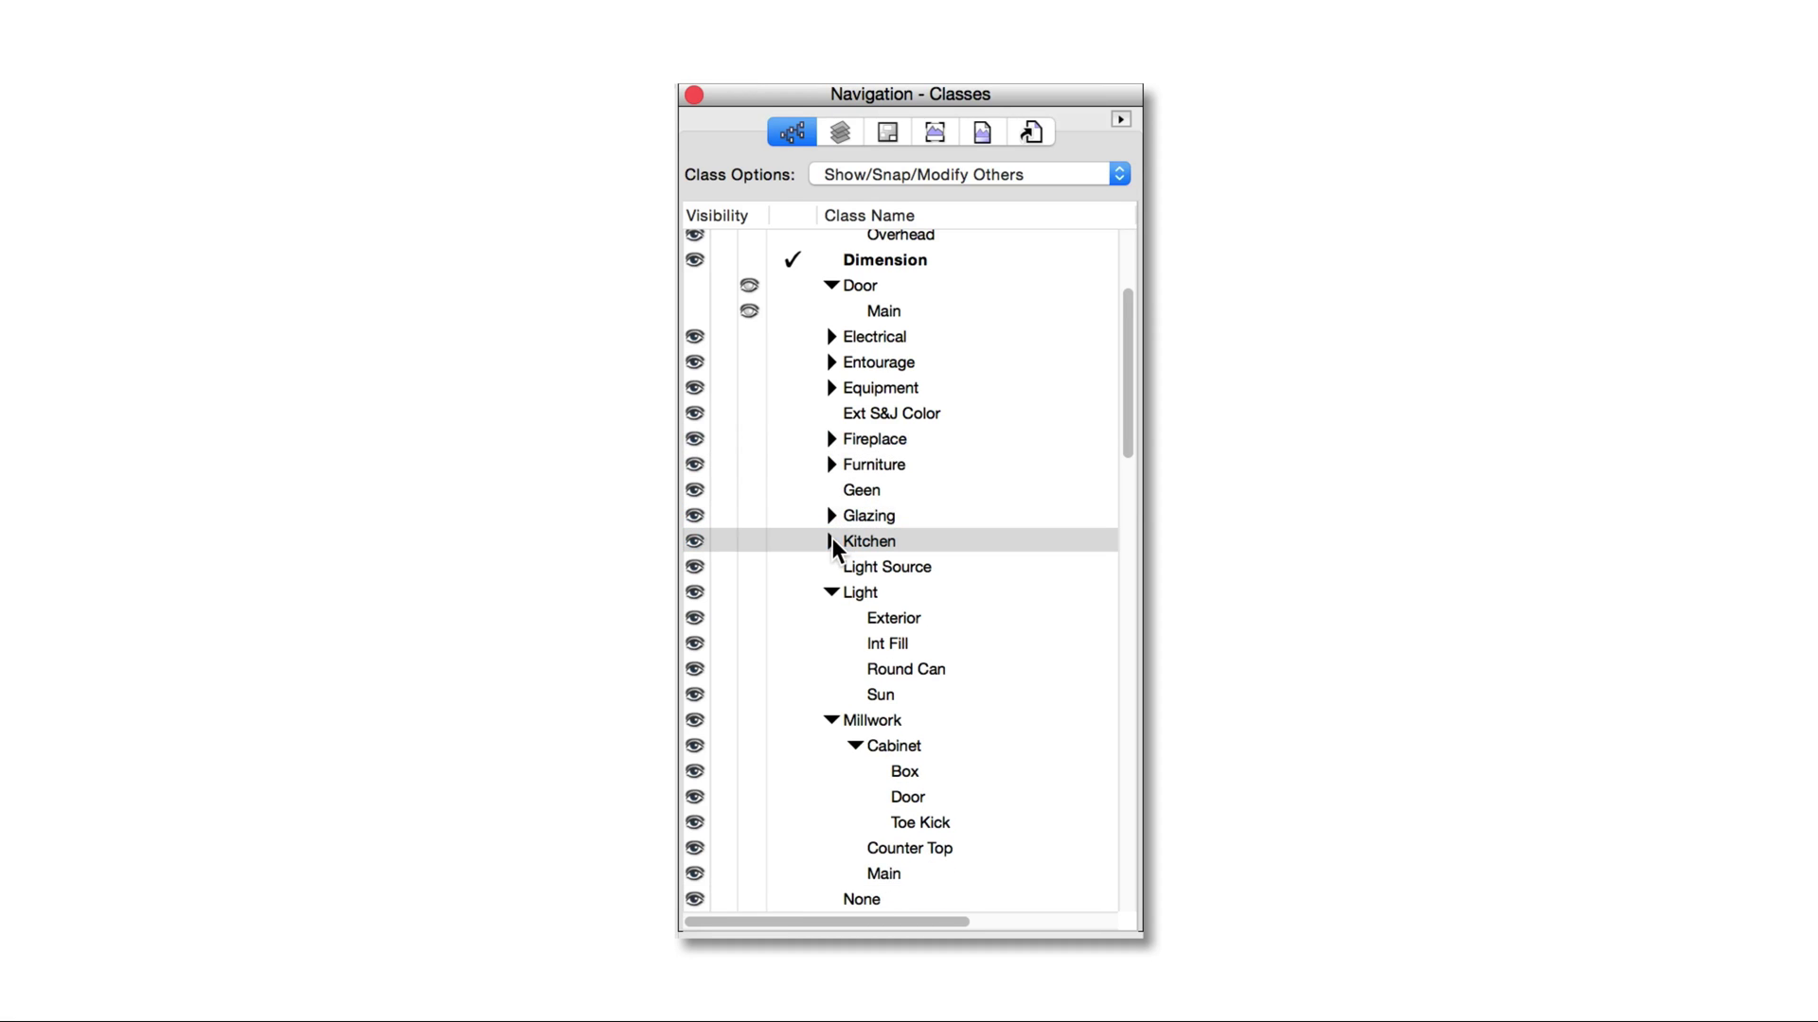
left_click(828, 596)
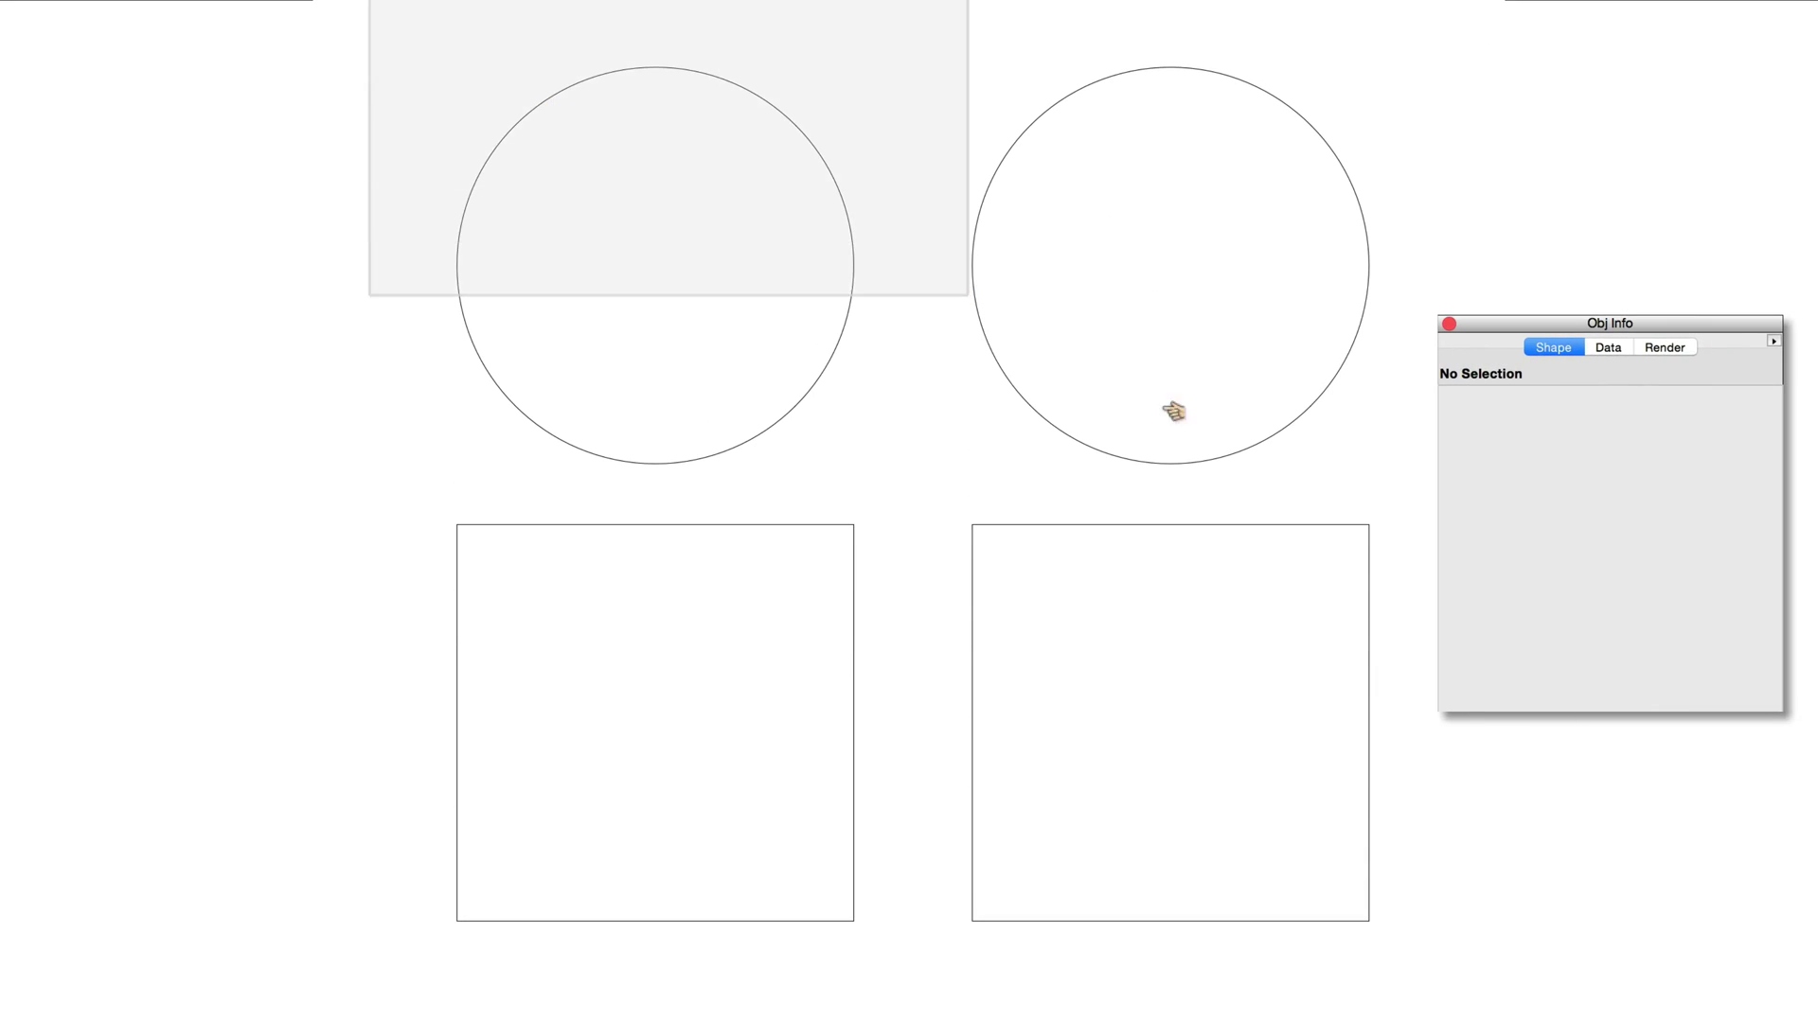
- Select the circles, then the squares, to check their class, and deselect
left_click_drag(366, 0, 1501, 515)
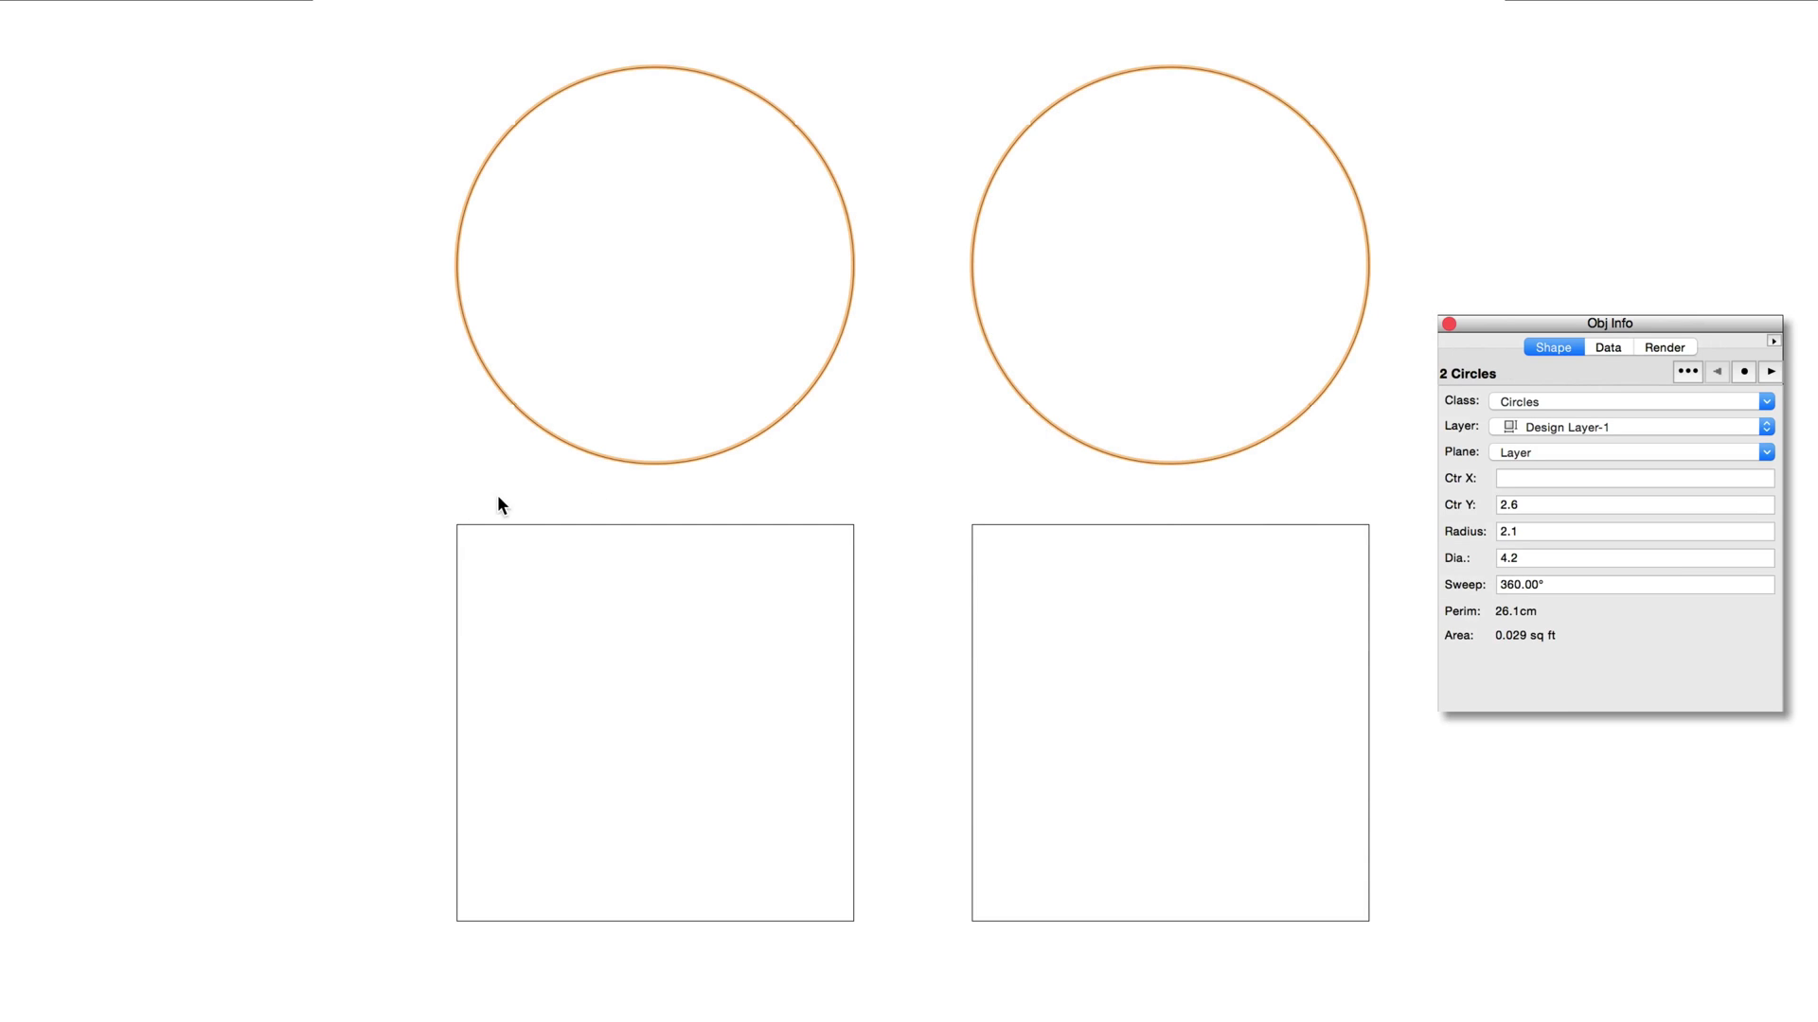
left_click_drag(378, 492, 1438, 958, "shift")
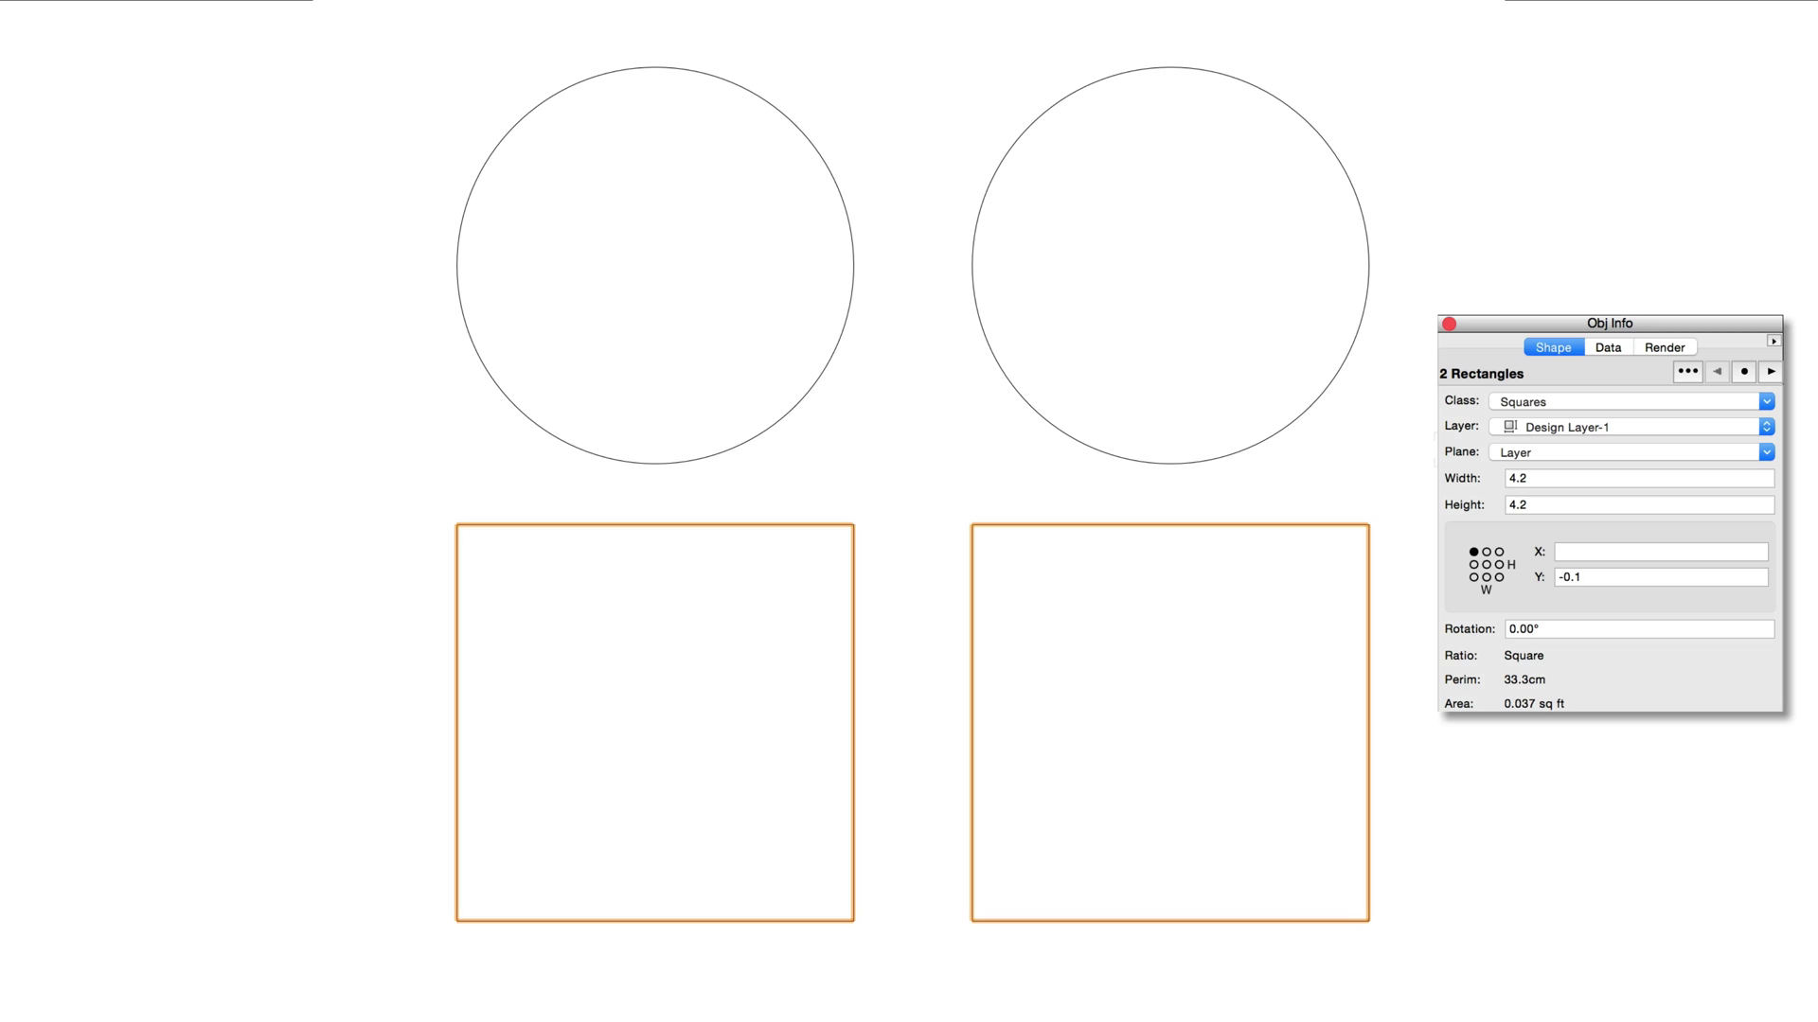
key("Escape")
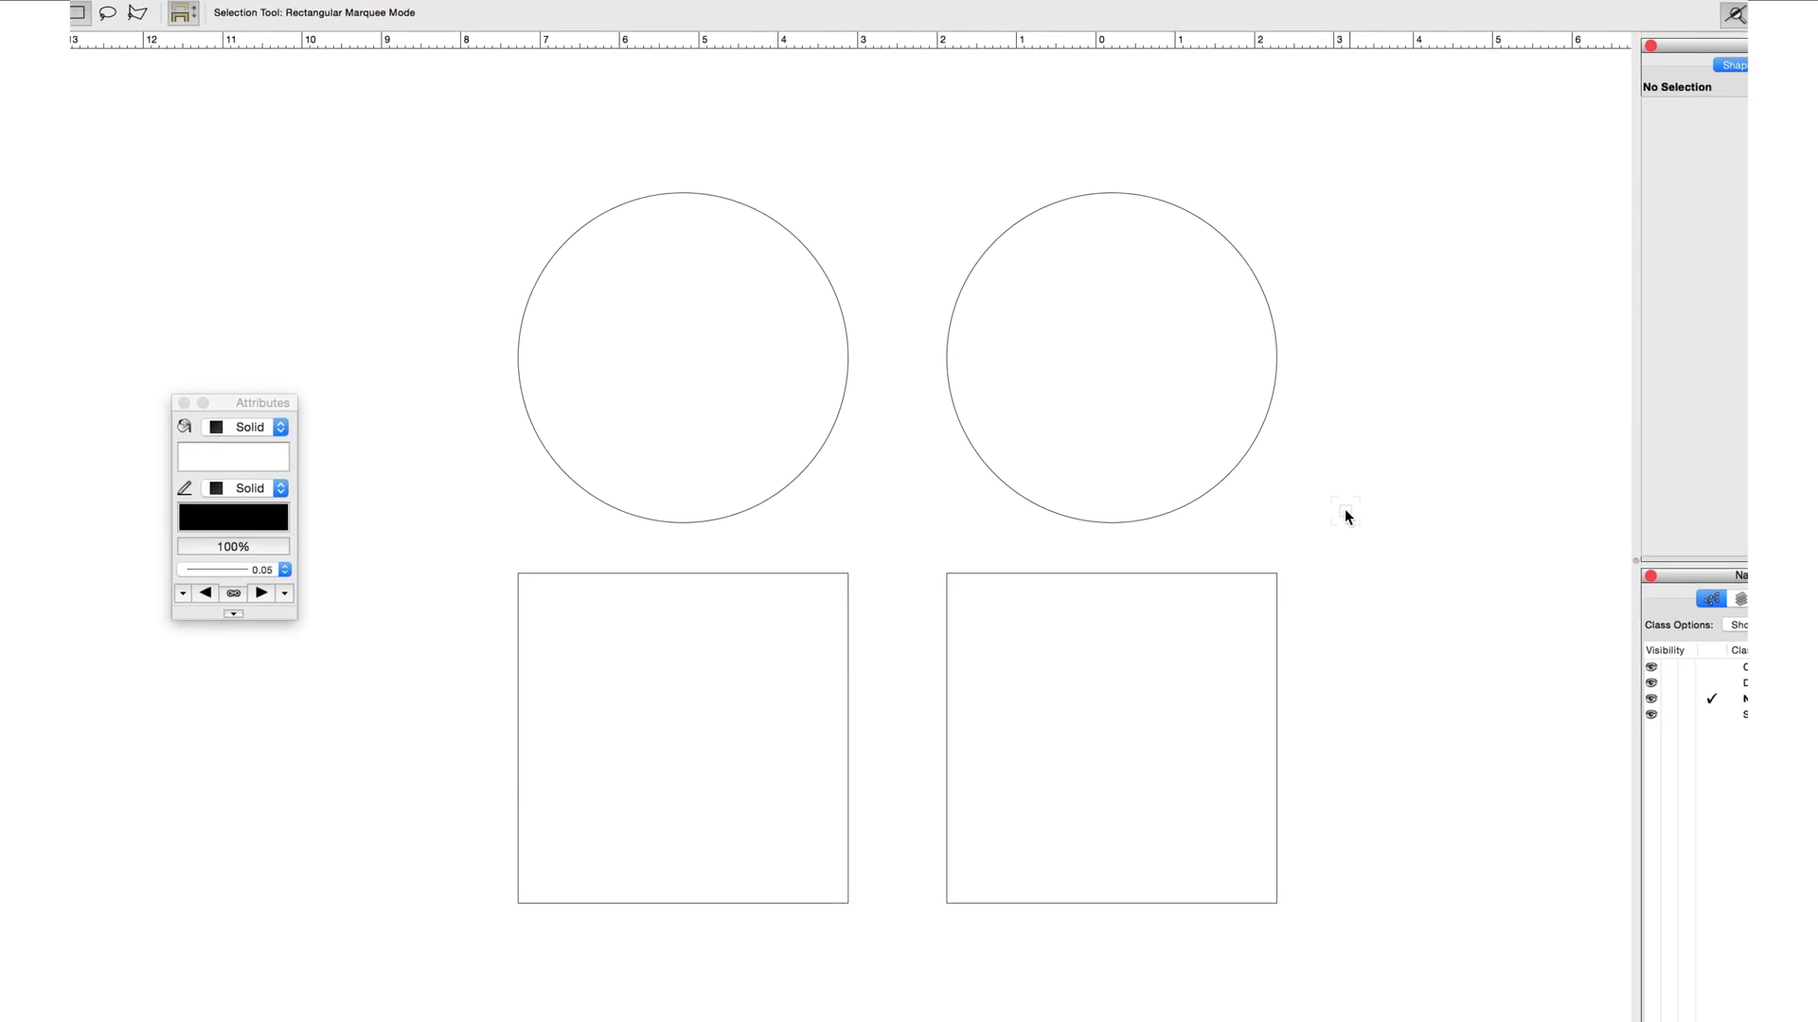
- Fill the left circle red and the right circle yellow, then deselect
left_click(789, 468)
left_click(324, 490)
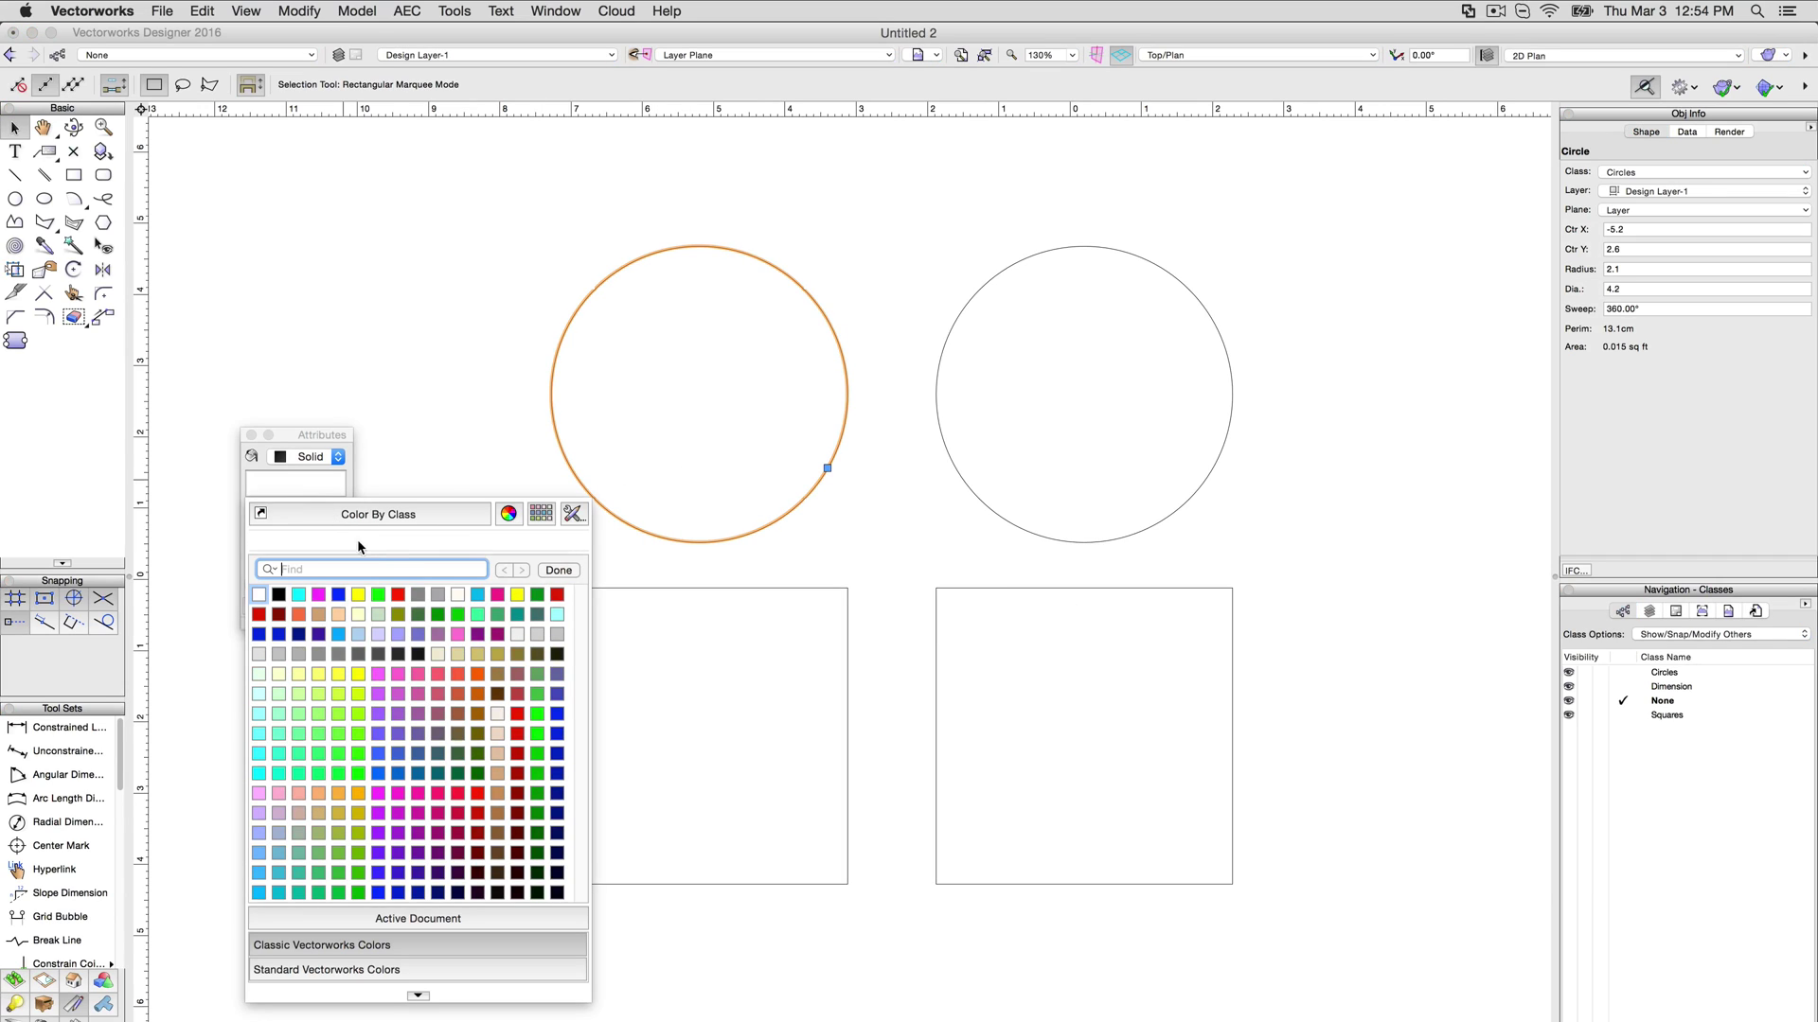
left_click(399, 602)
left_click(1066, 515)
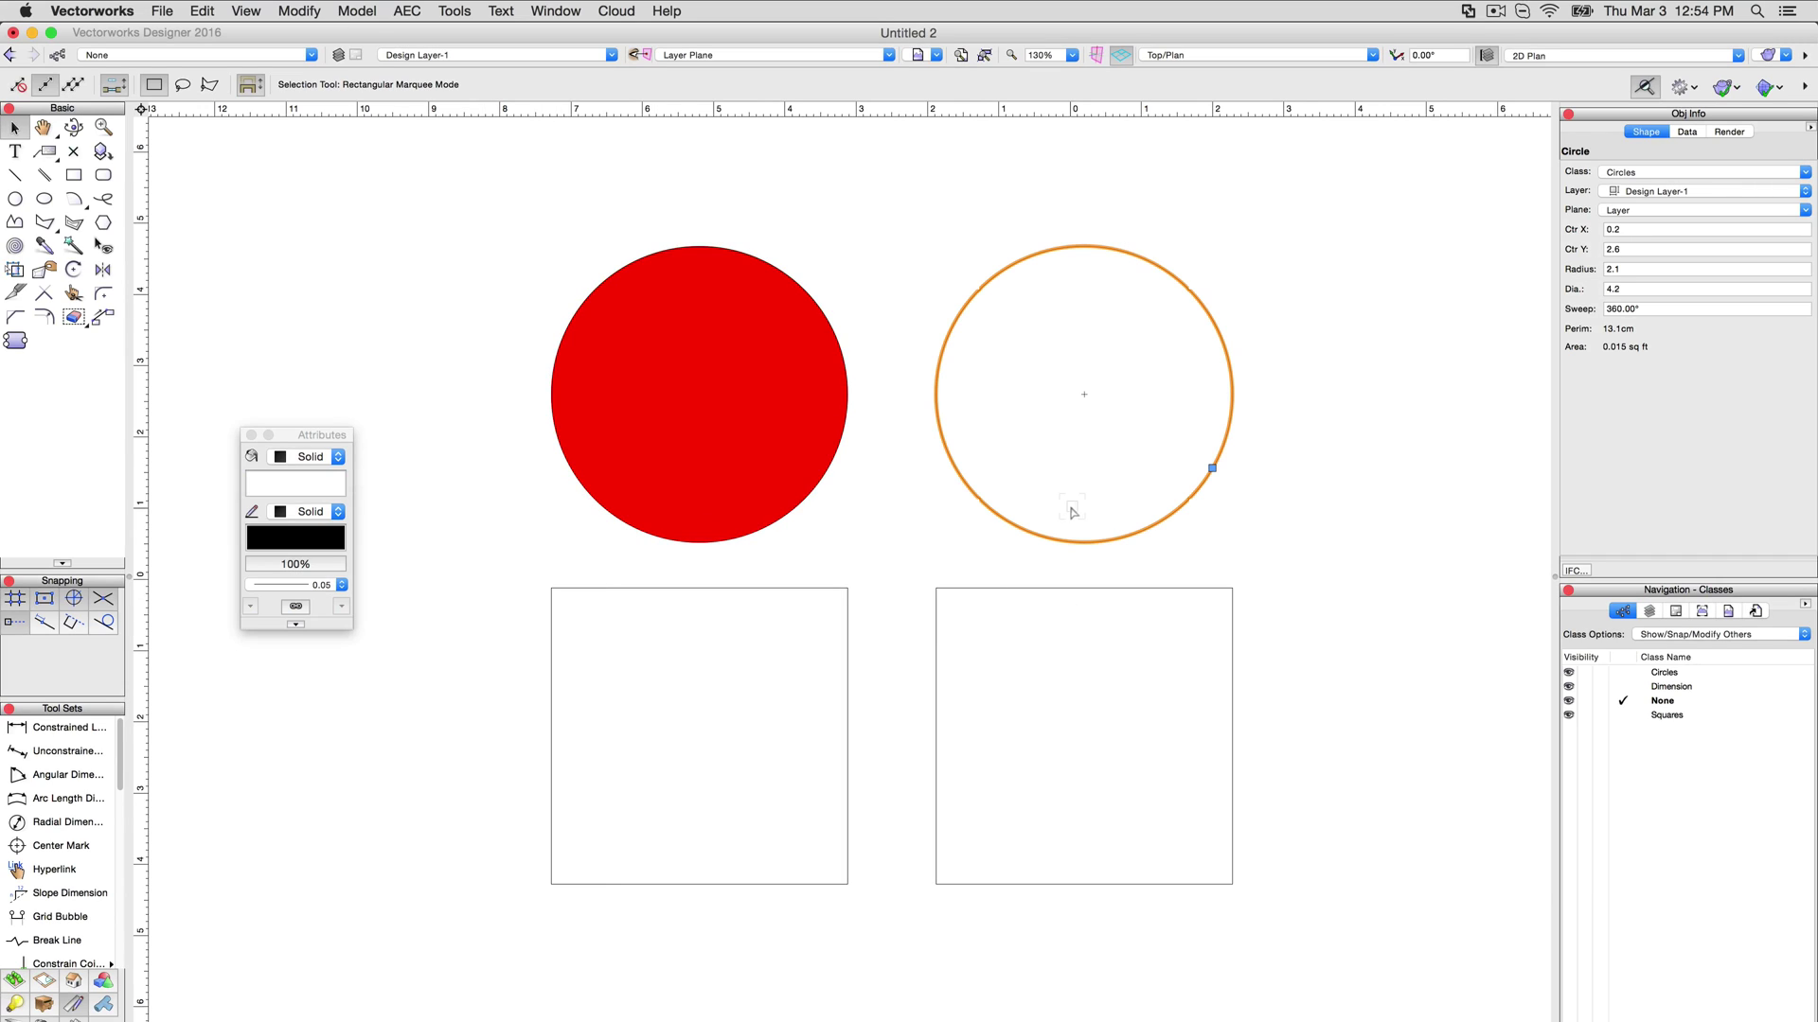
left_click(326, 493)
left_click(359, 594)
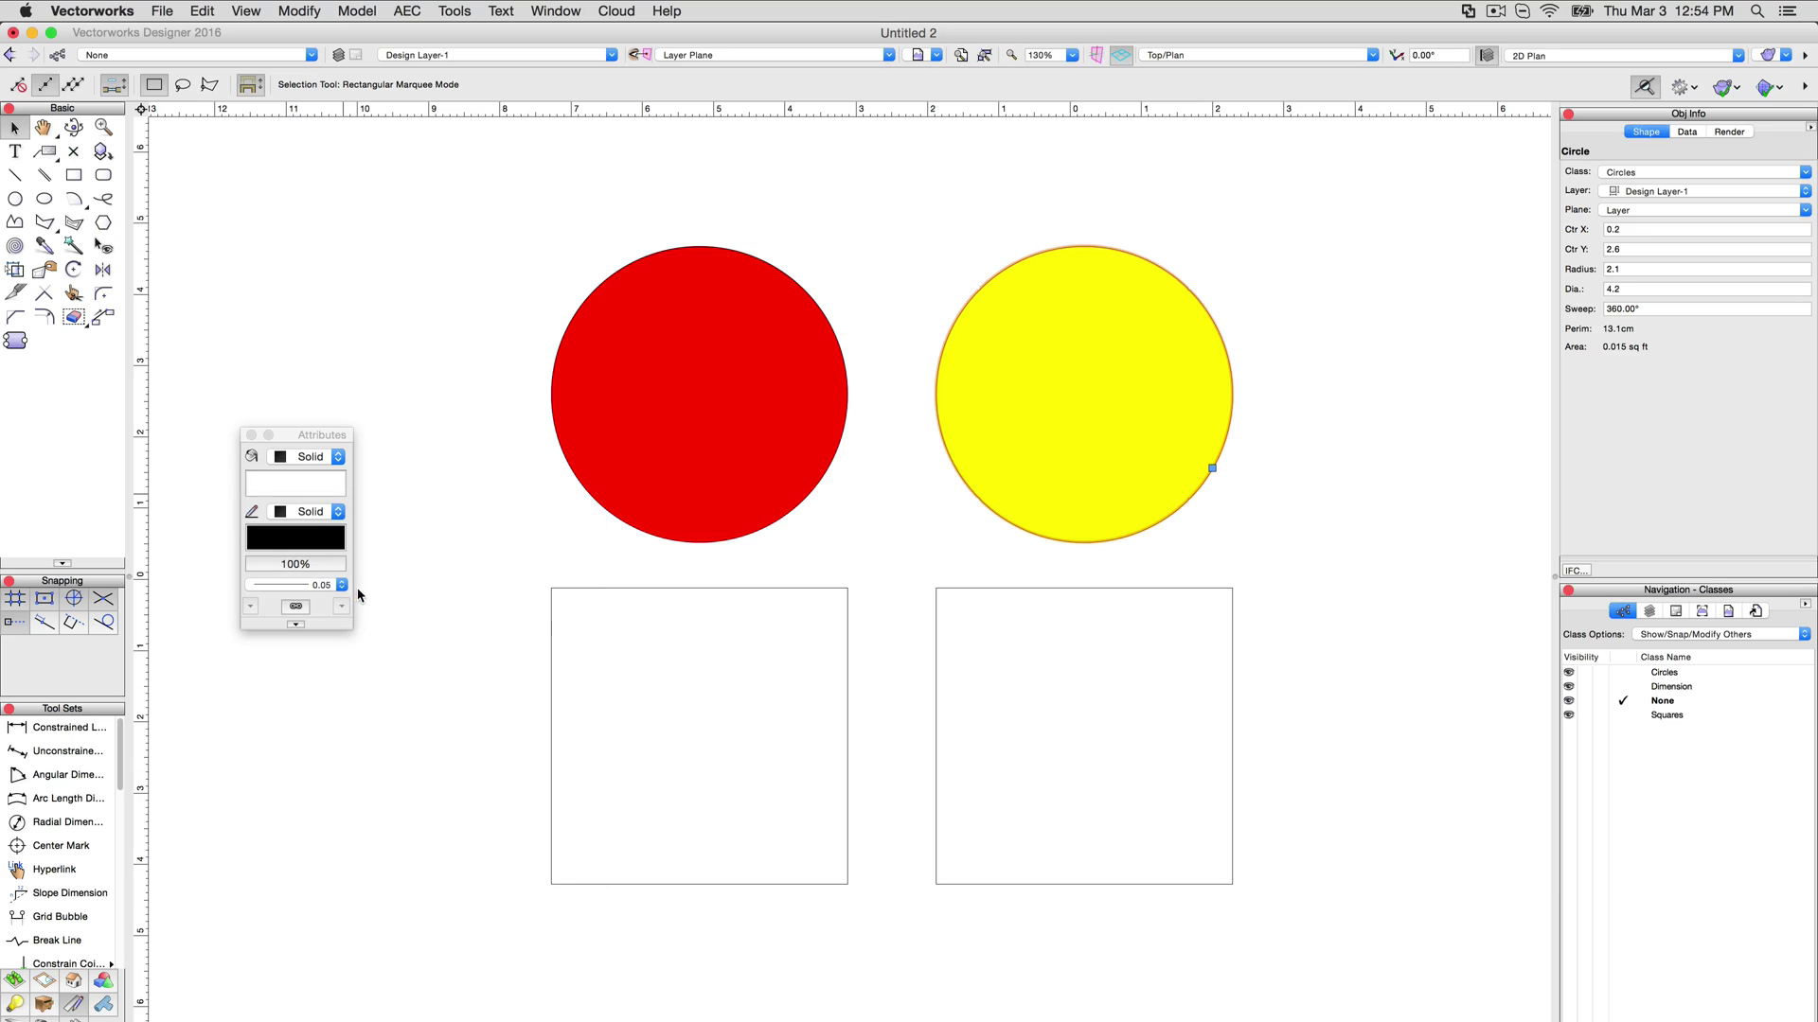
left_click(894, 575)
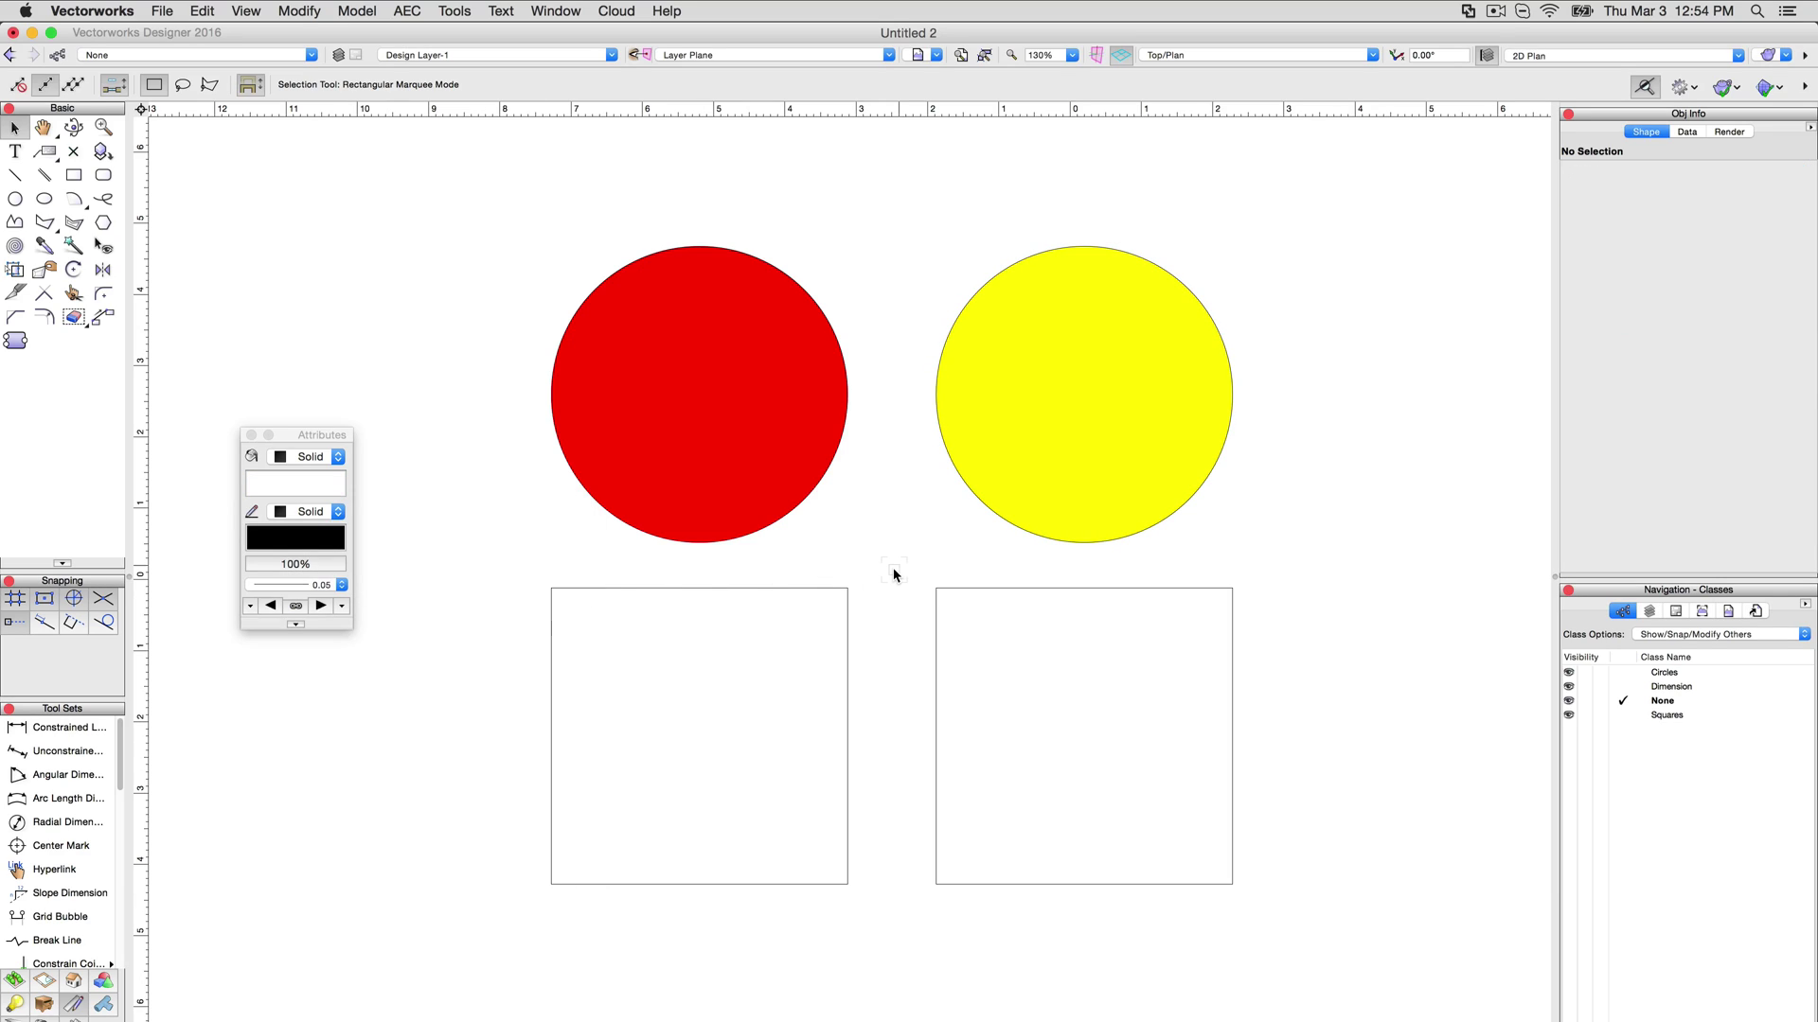
left_click(455, 11)
- Edit the Circles class to have a yellow fill colour and a blue pen colour
left_click(470, 36)
left_click(625, 379)
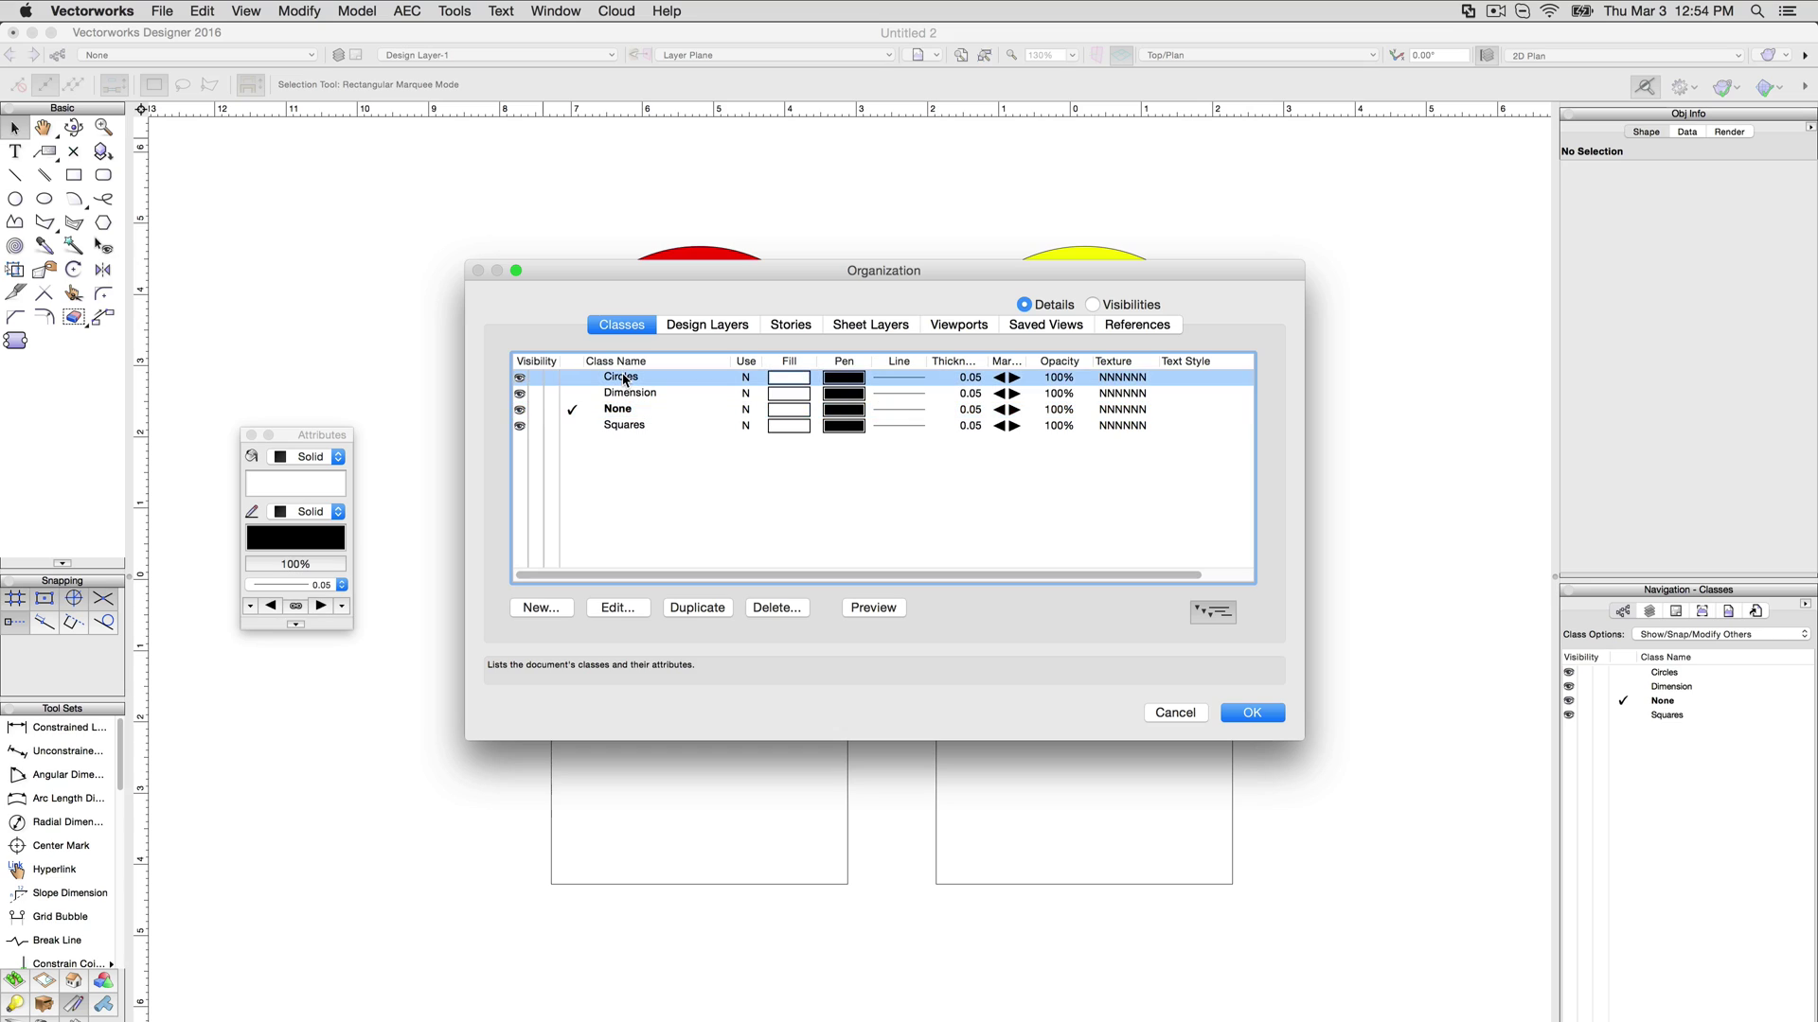
left_click(634, 611)
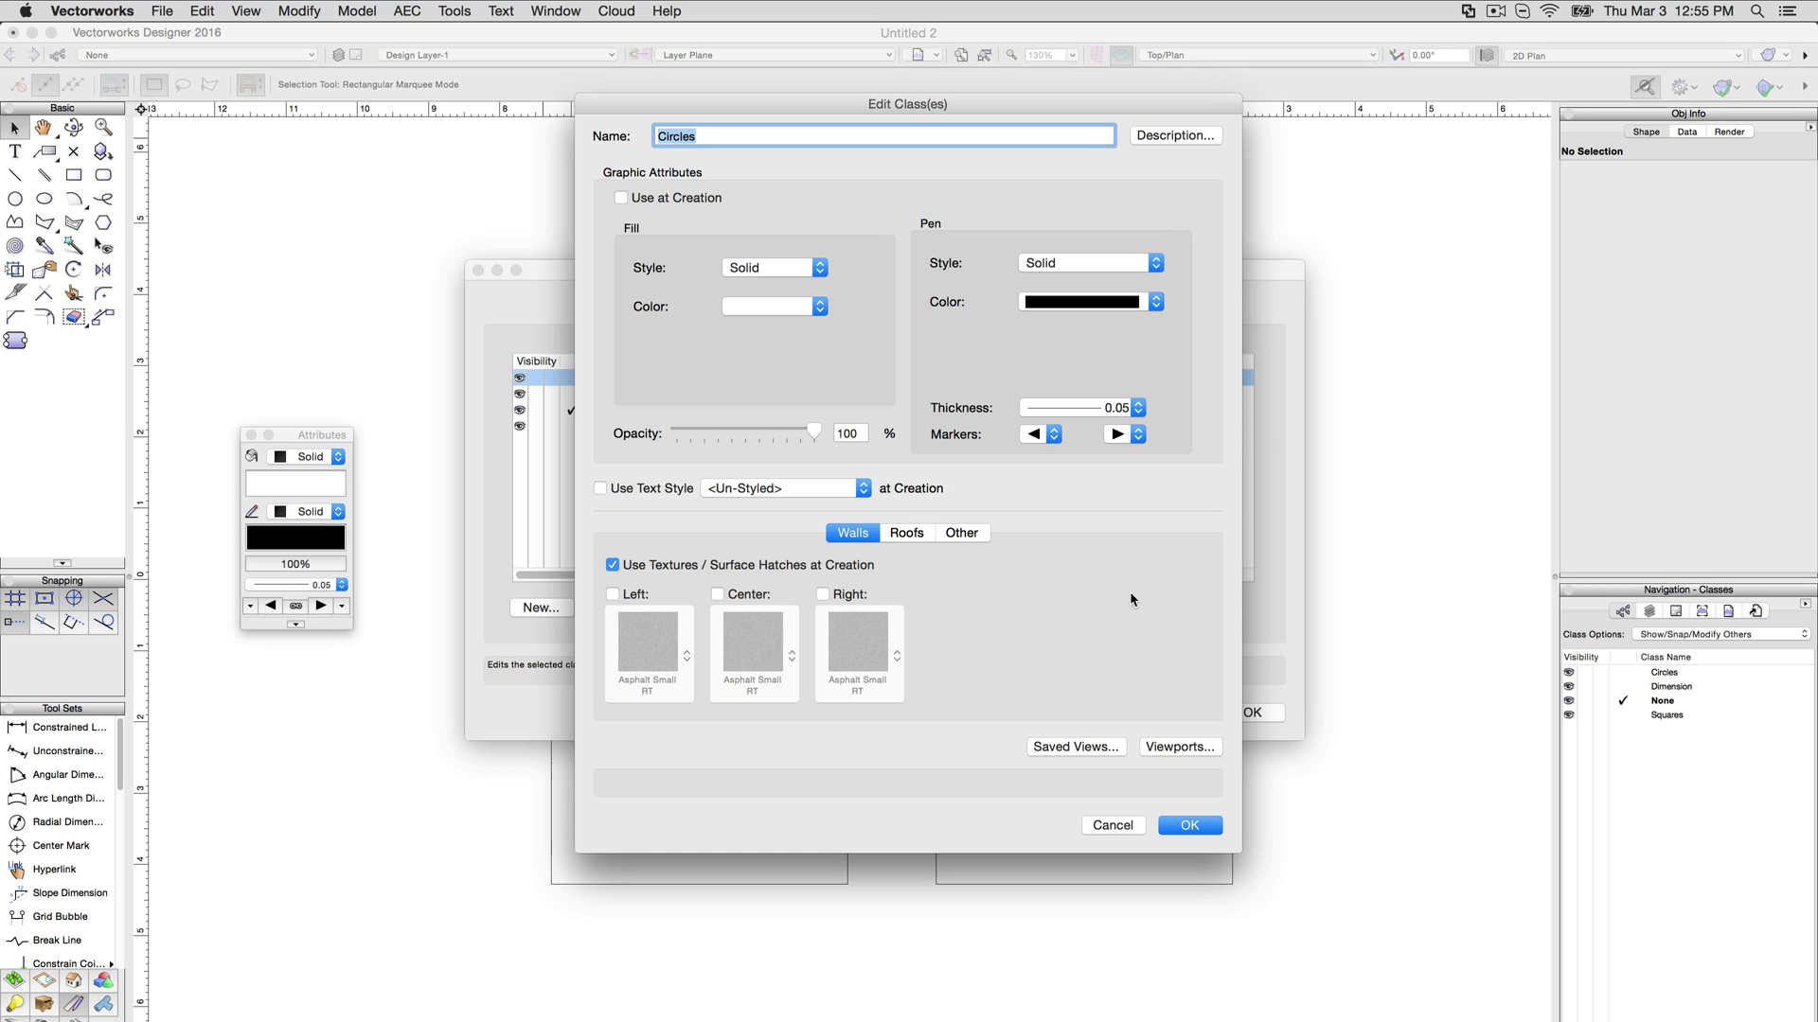
left_click(809, 308)
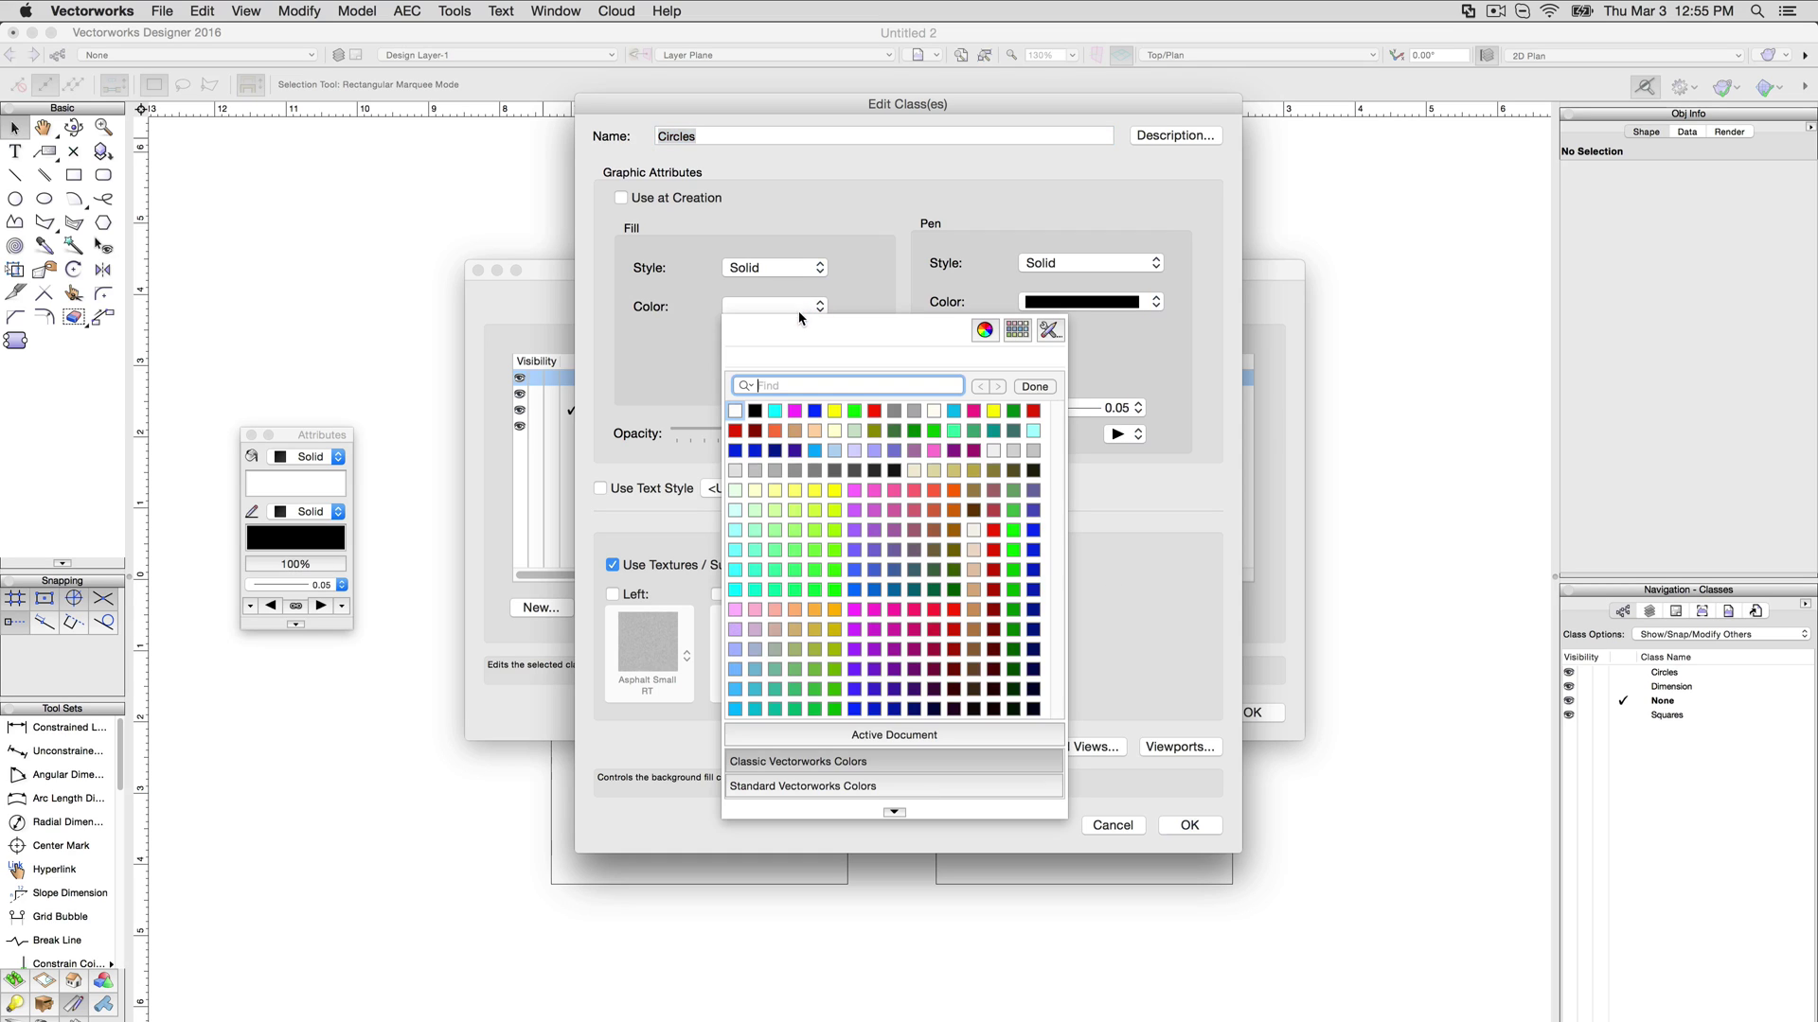
left_click(836, 411)
left_click(1044, 318)
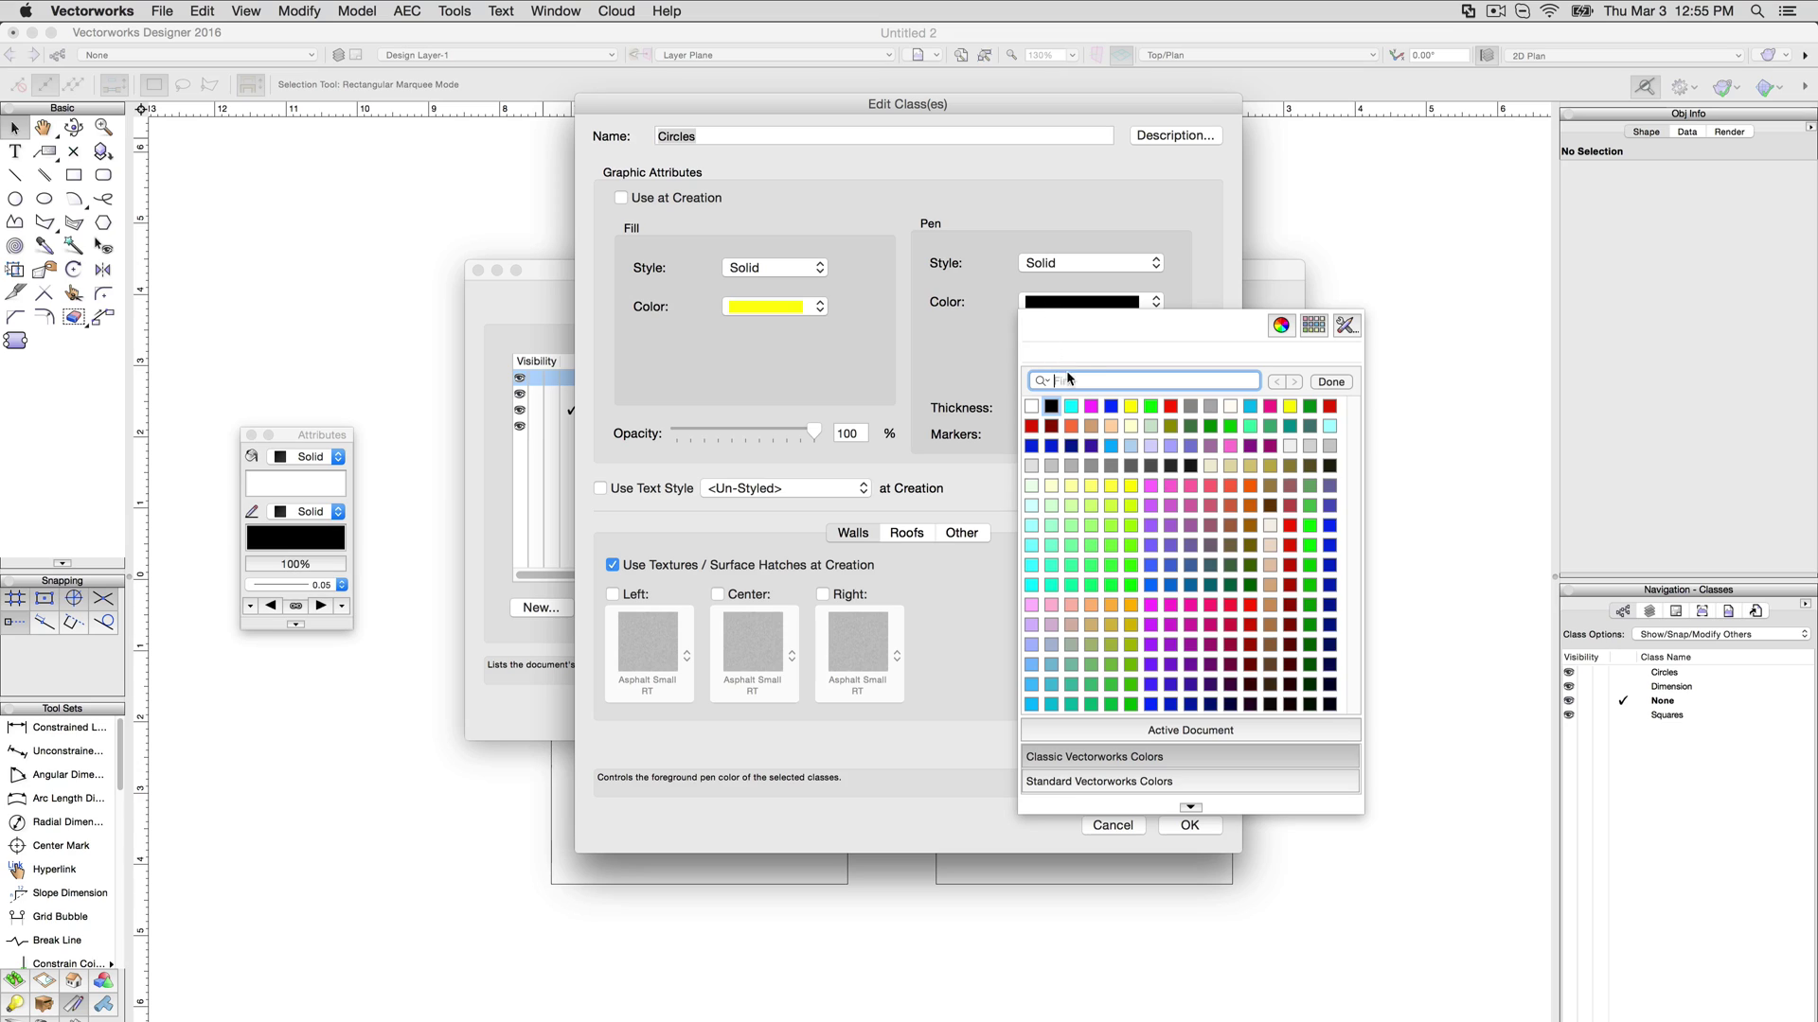
left_click(1110, 410)
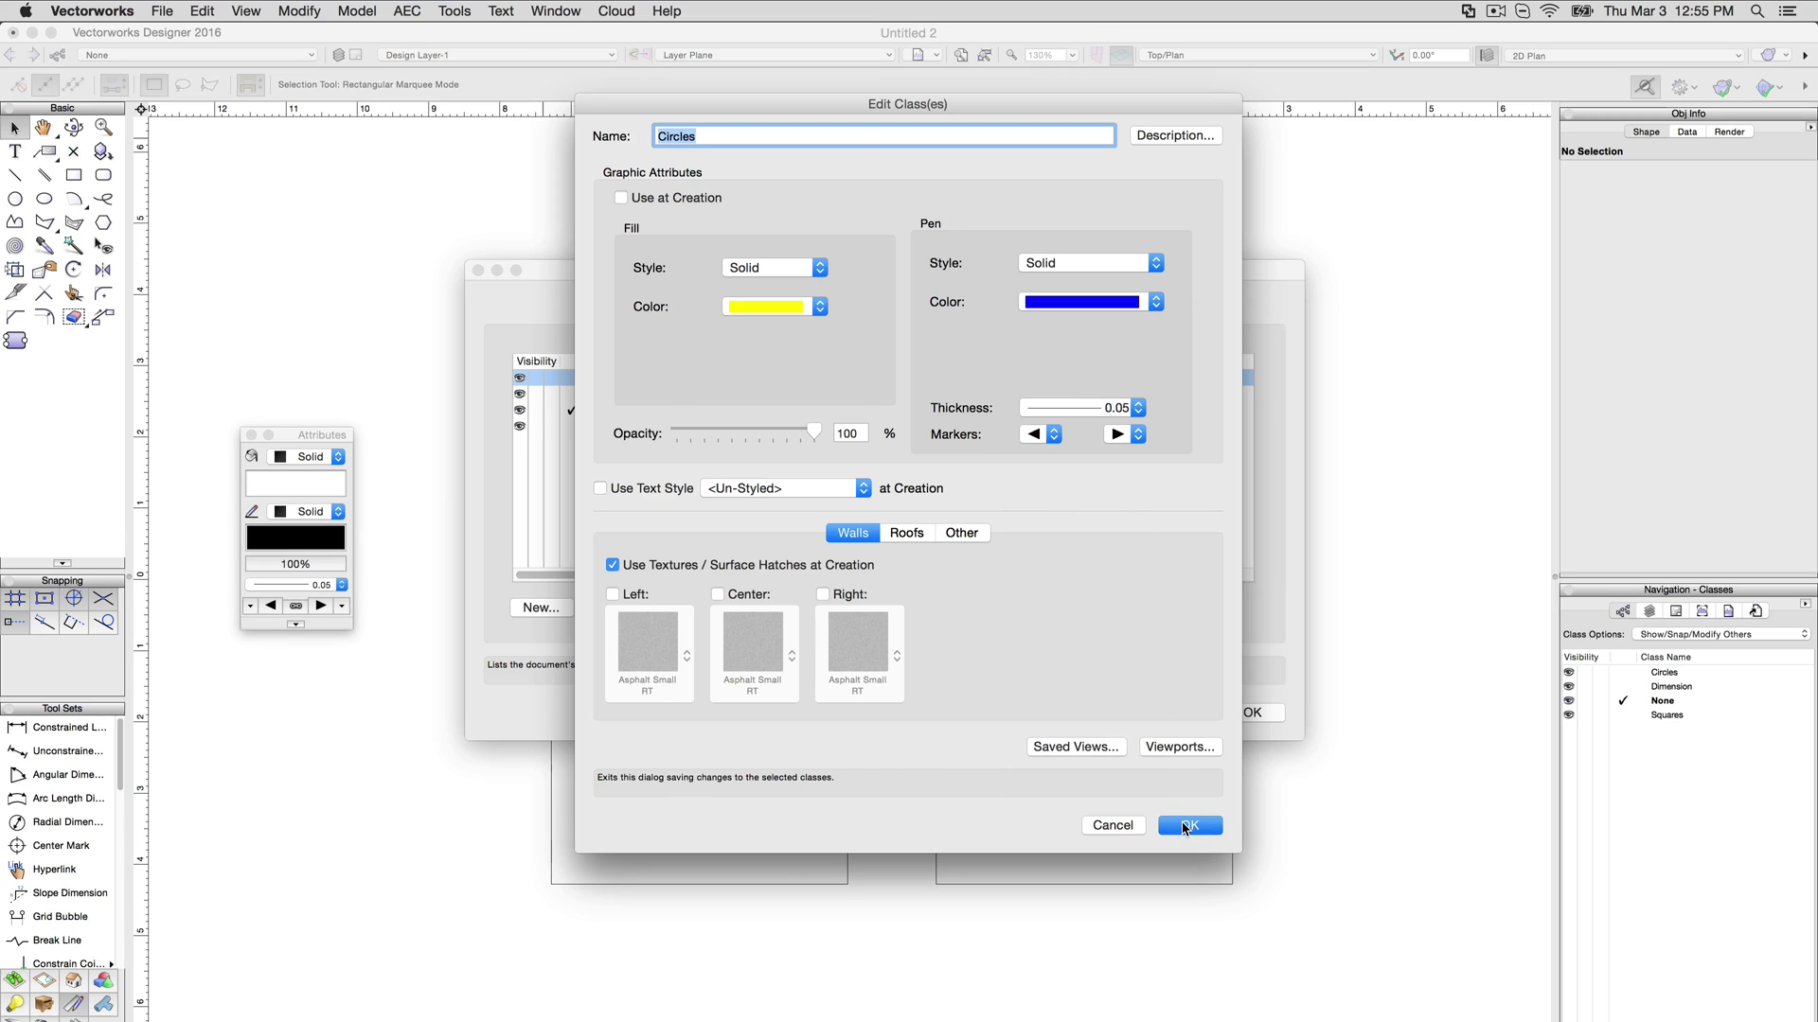
left_click(1184, 823)
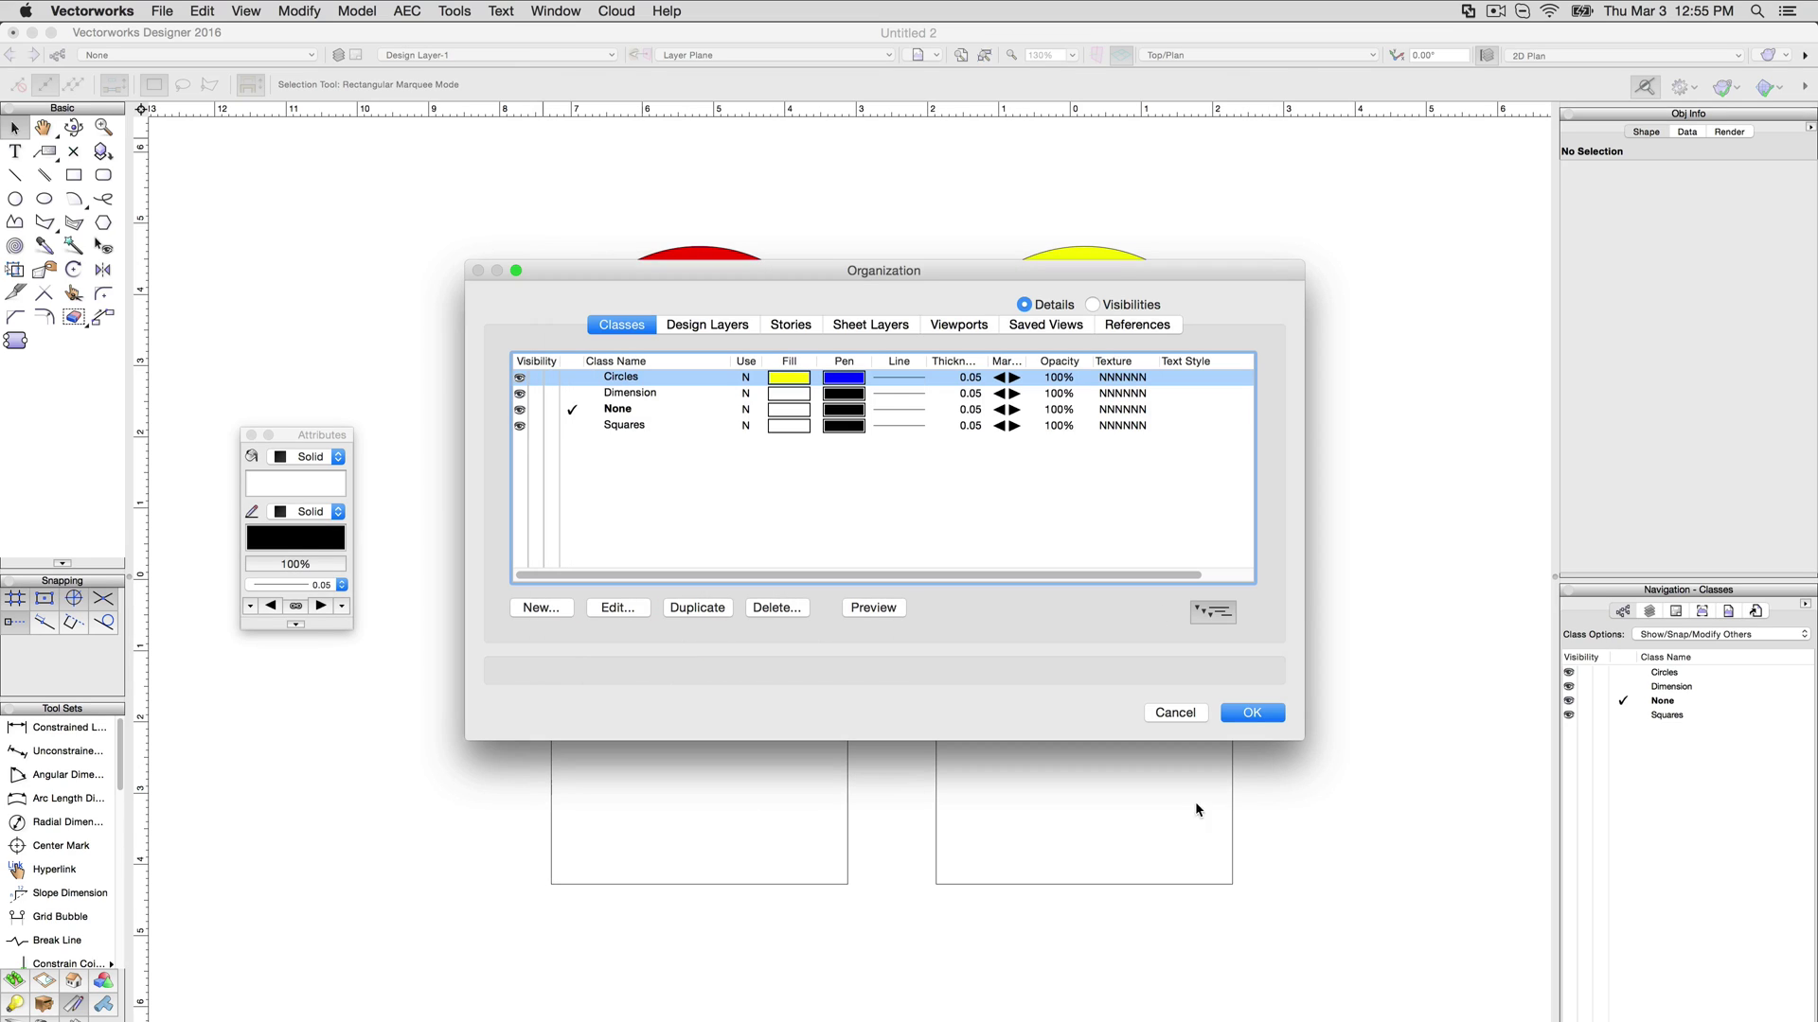
left_click(1244, 713)
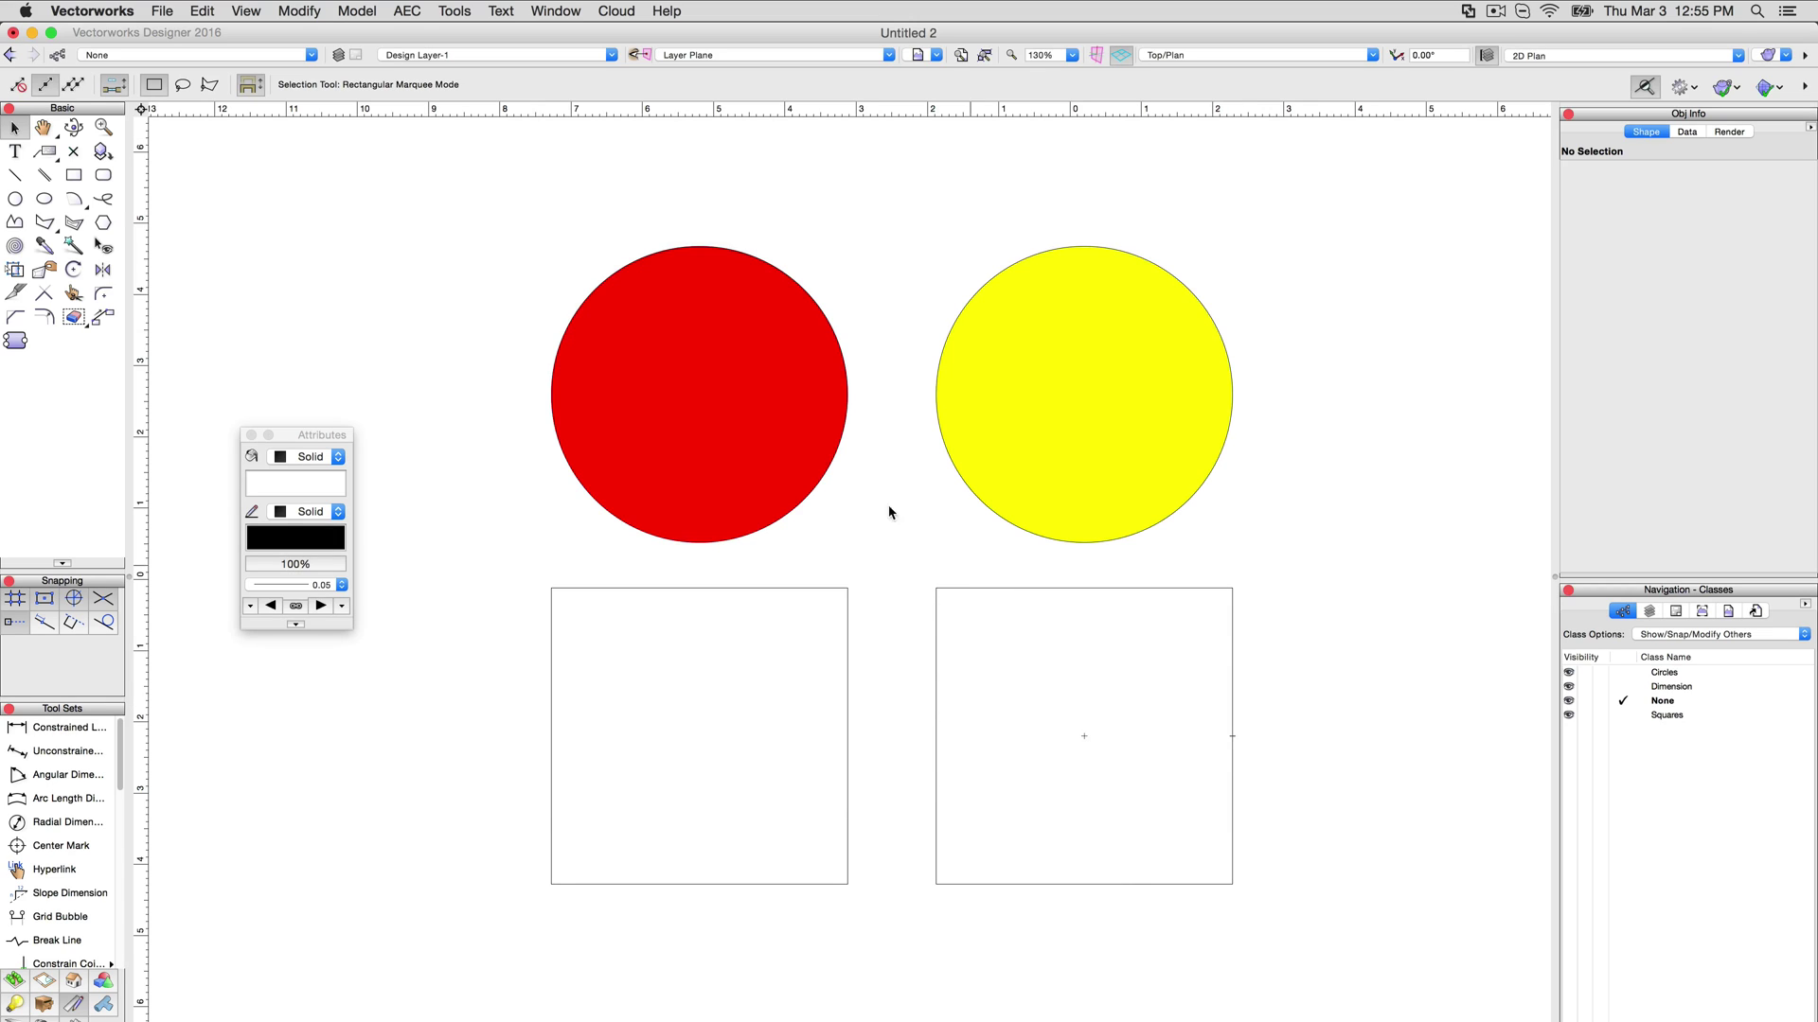
- Turn on Use at Creation for the Circles class and apply it to existing circles
left_click(456, 9)
left_click(477, 33)
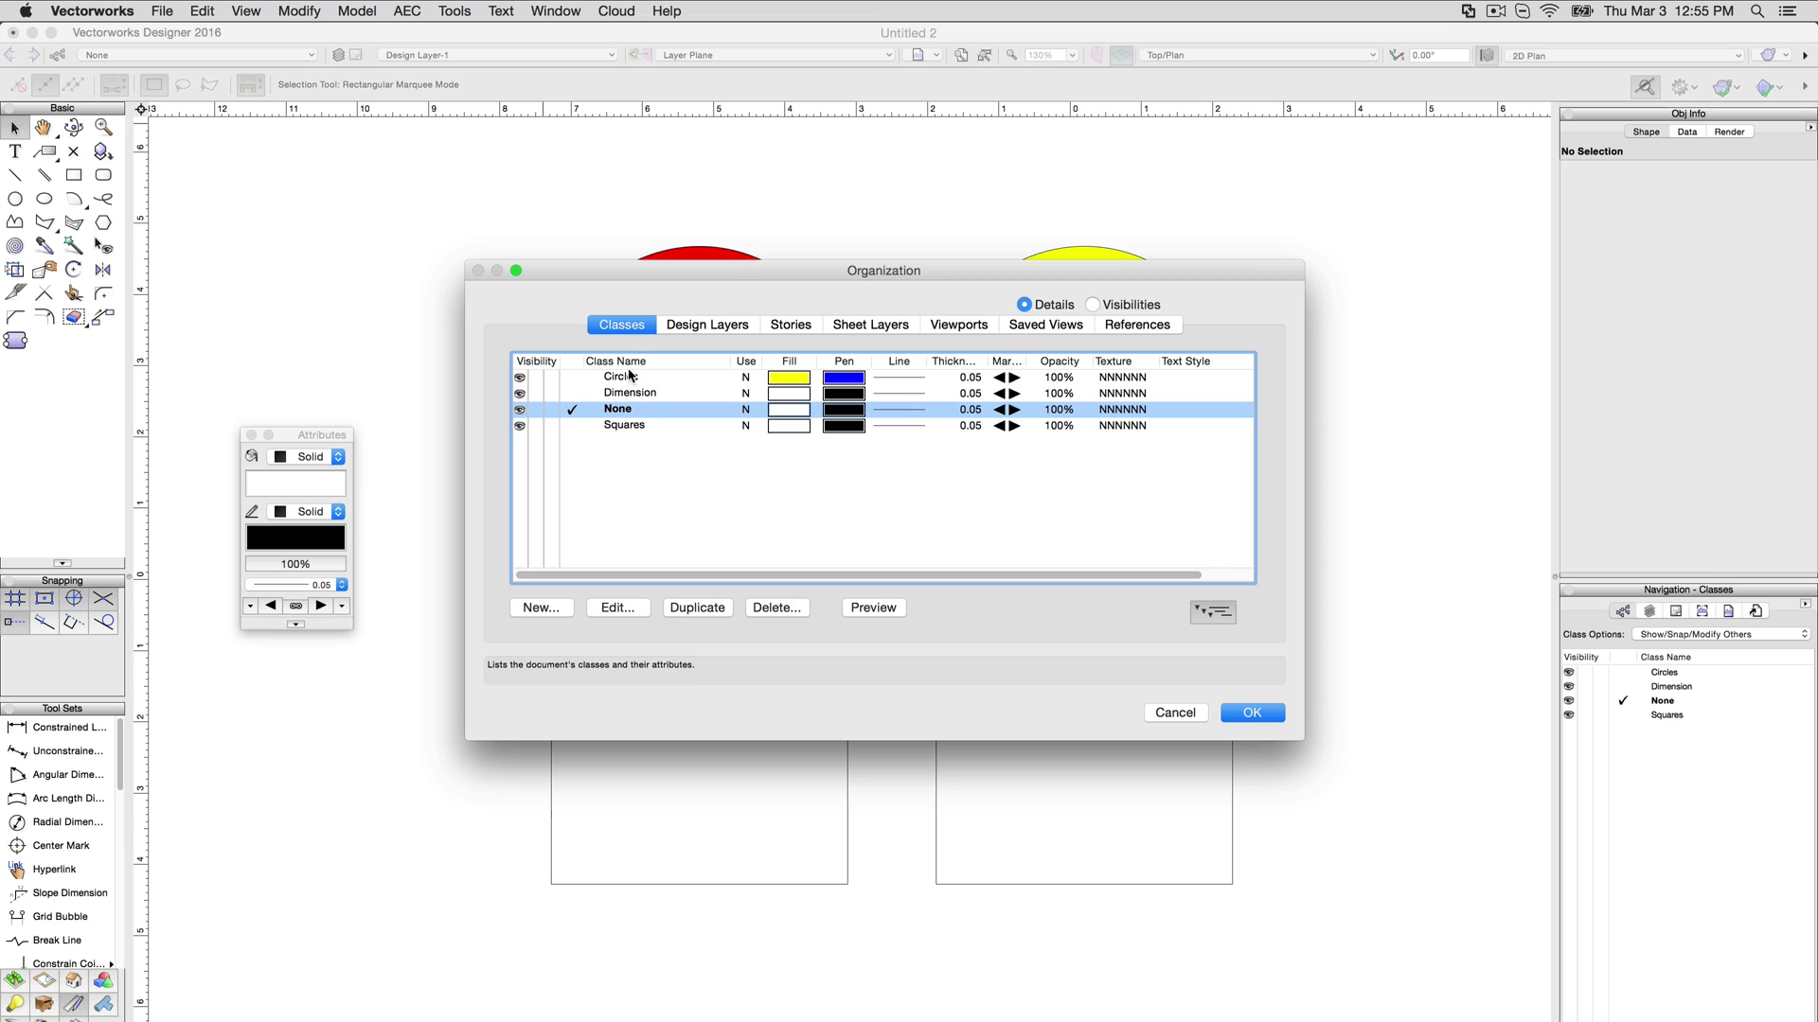
left_click(633, 378)
left_click(633, 614)
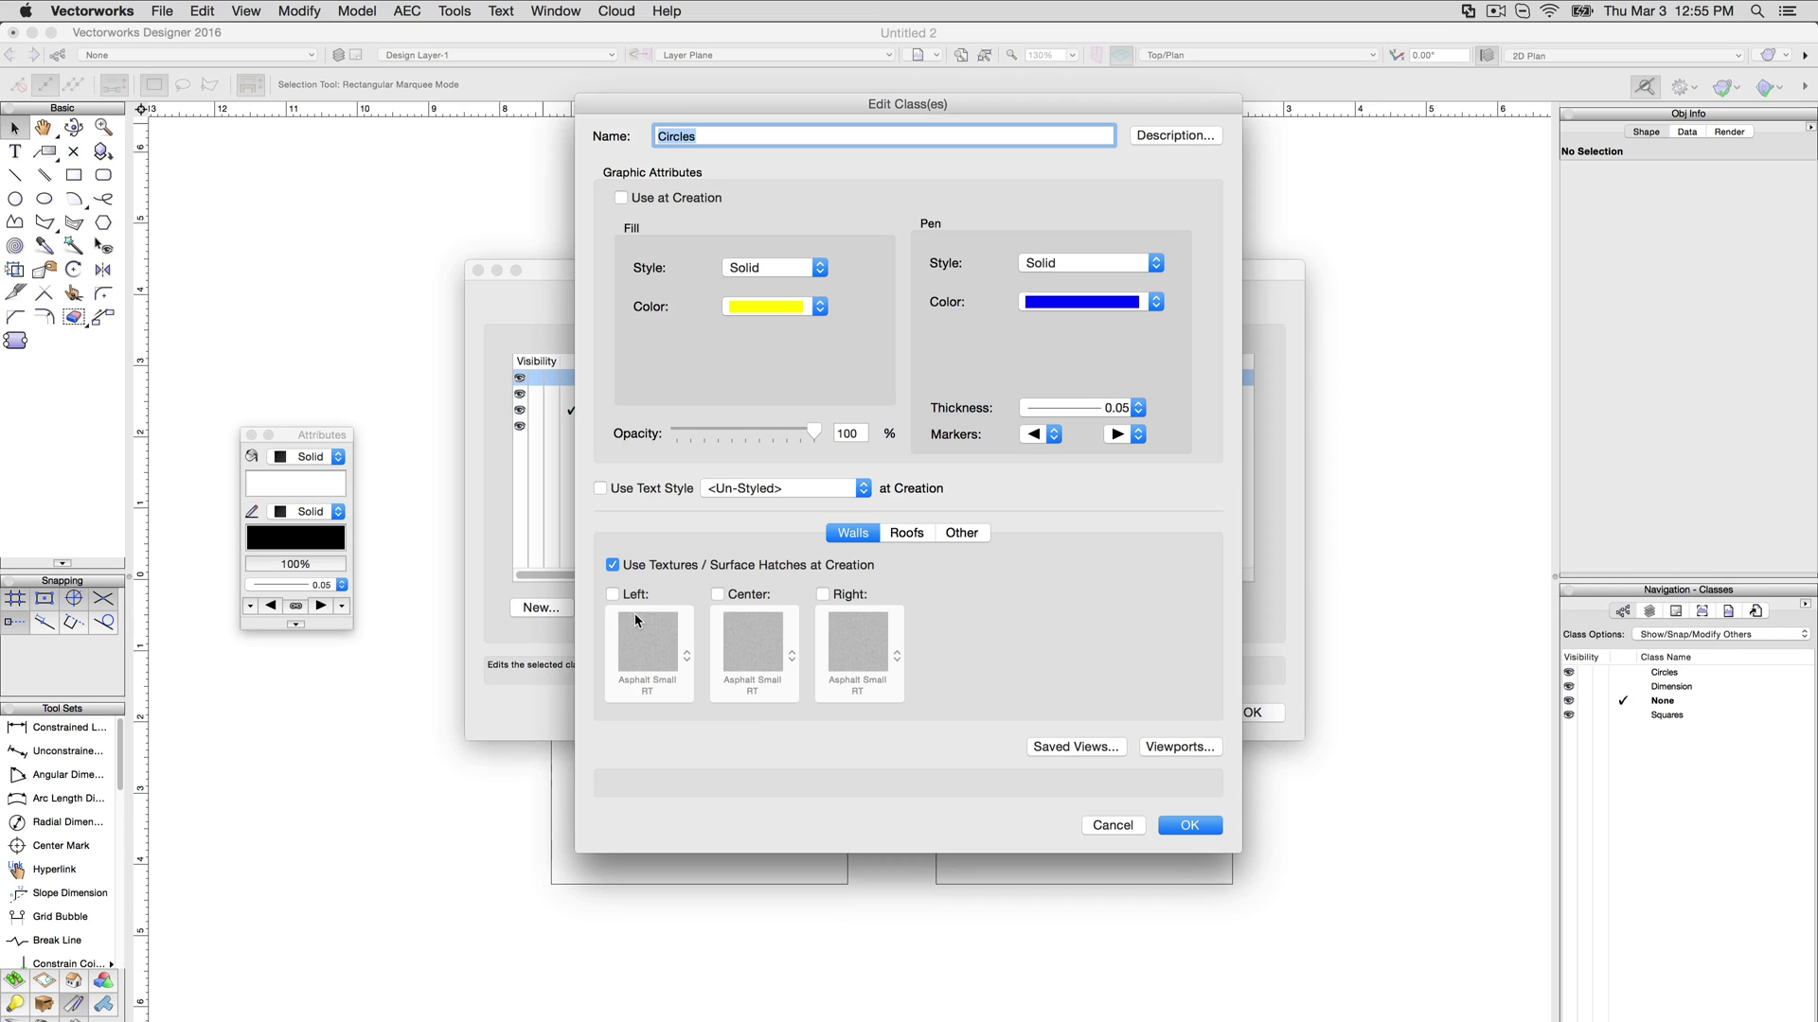
left_click(665, 201)
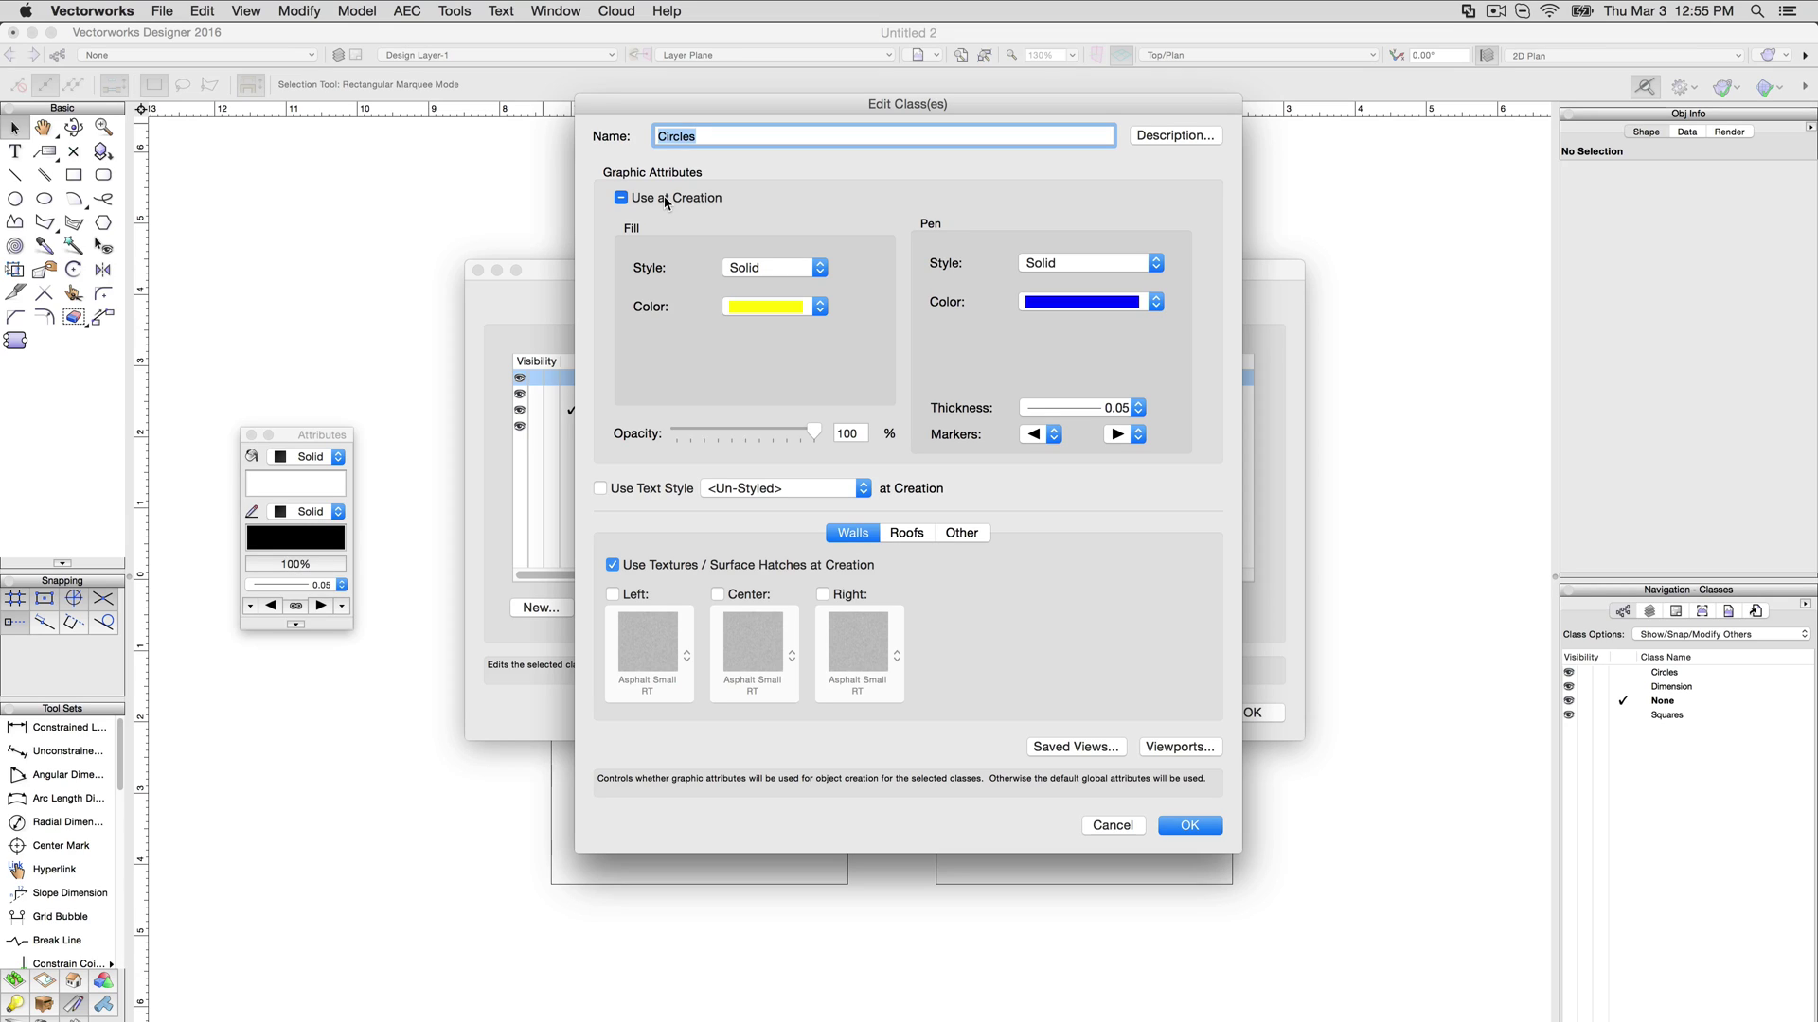
left_click(666, 203)
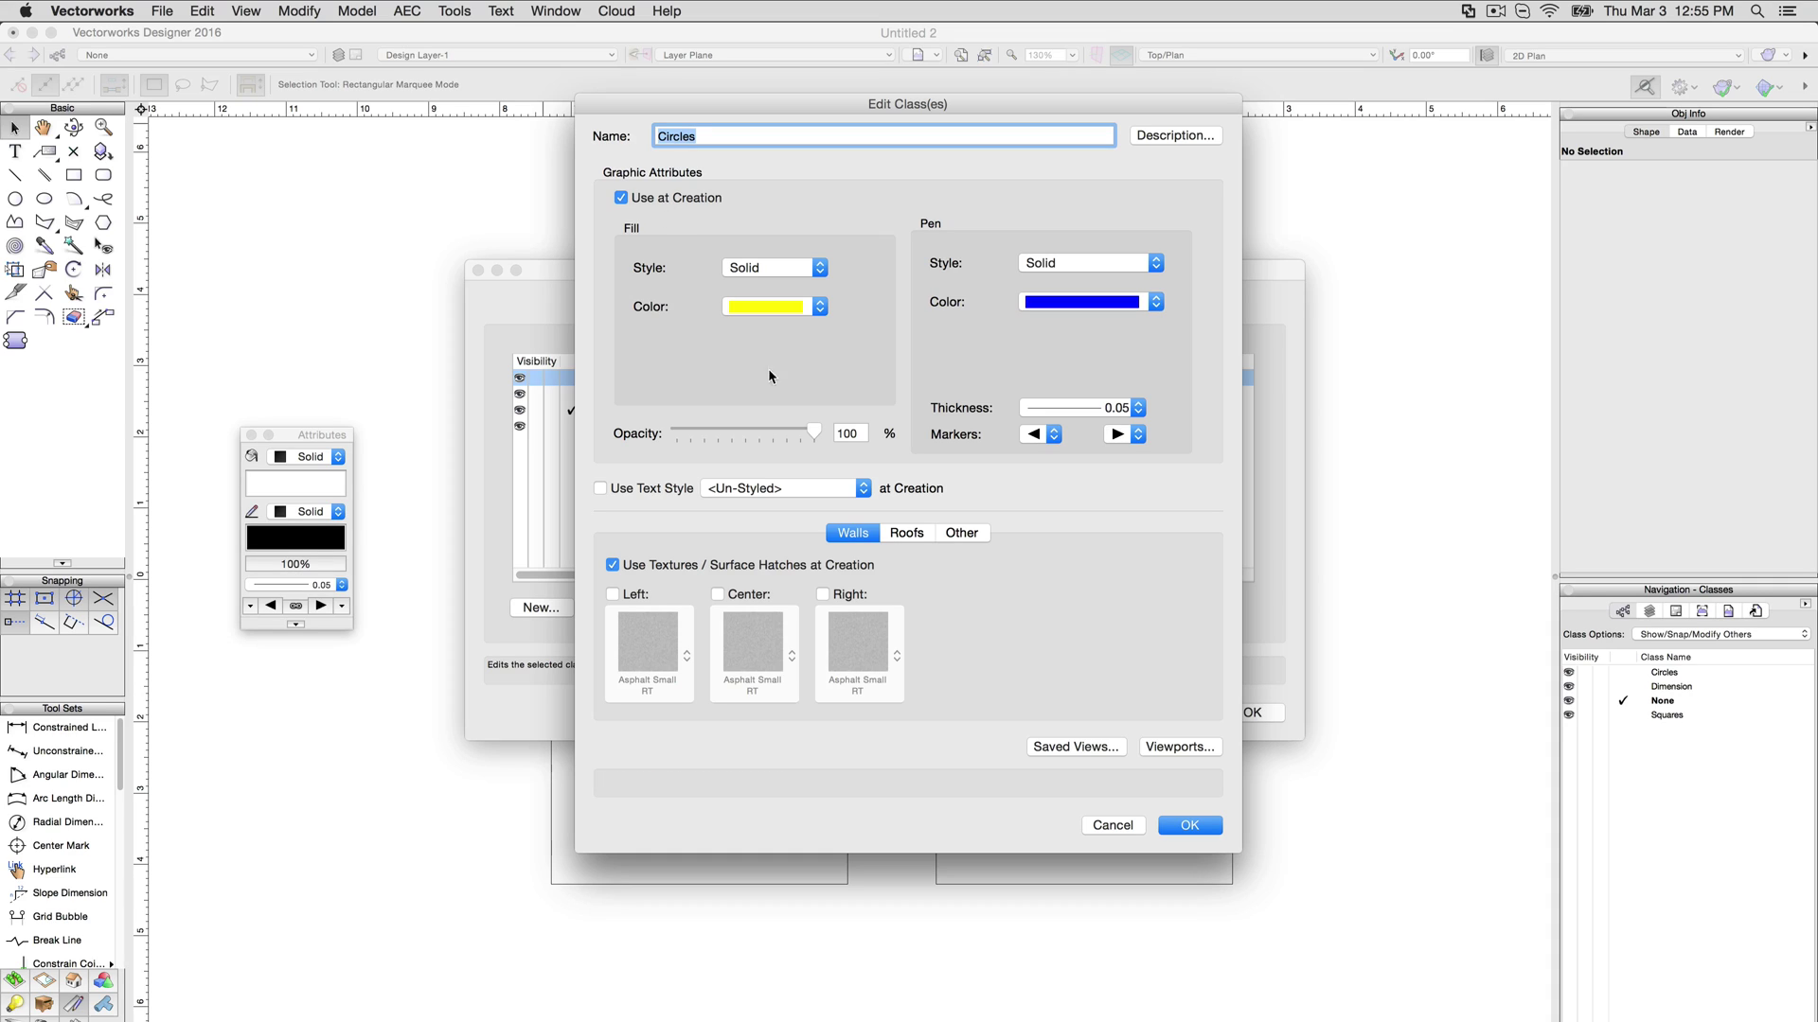
left_click(1187, 827)
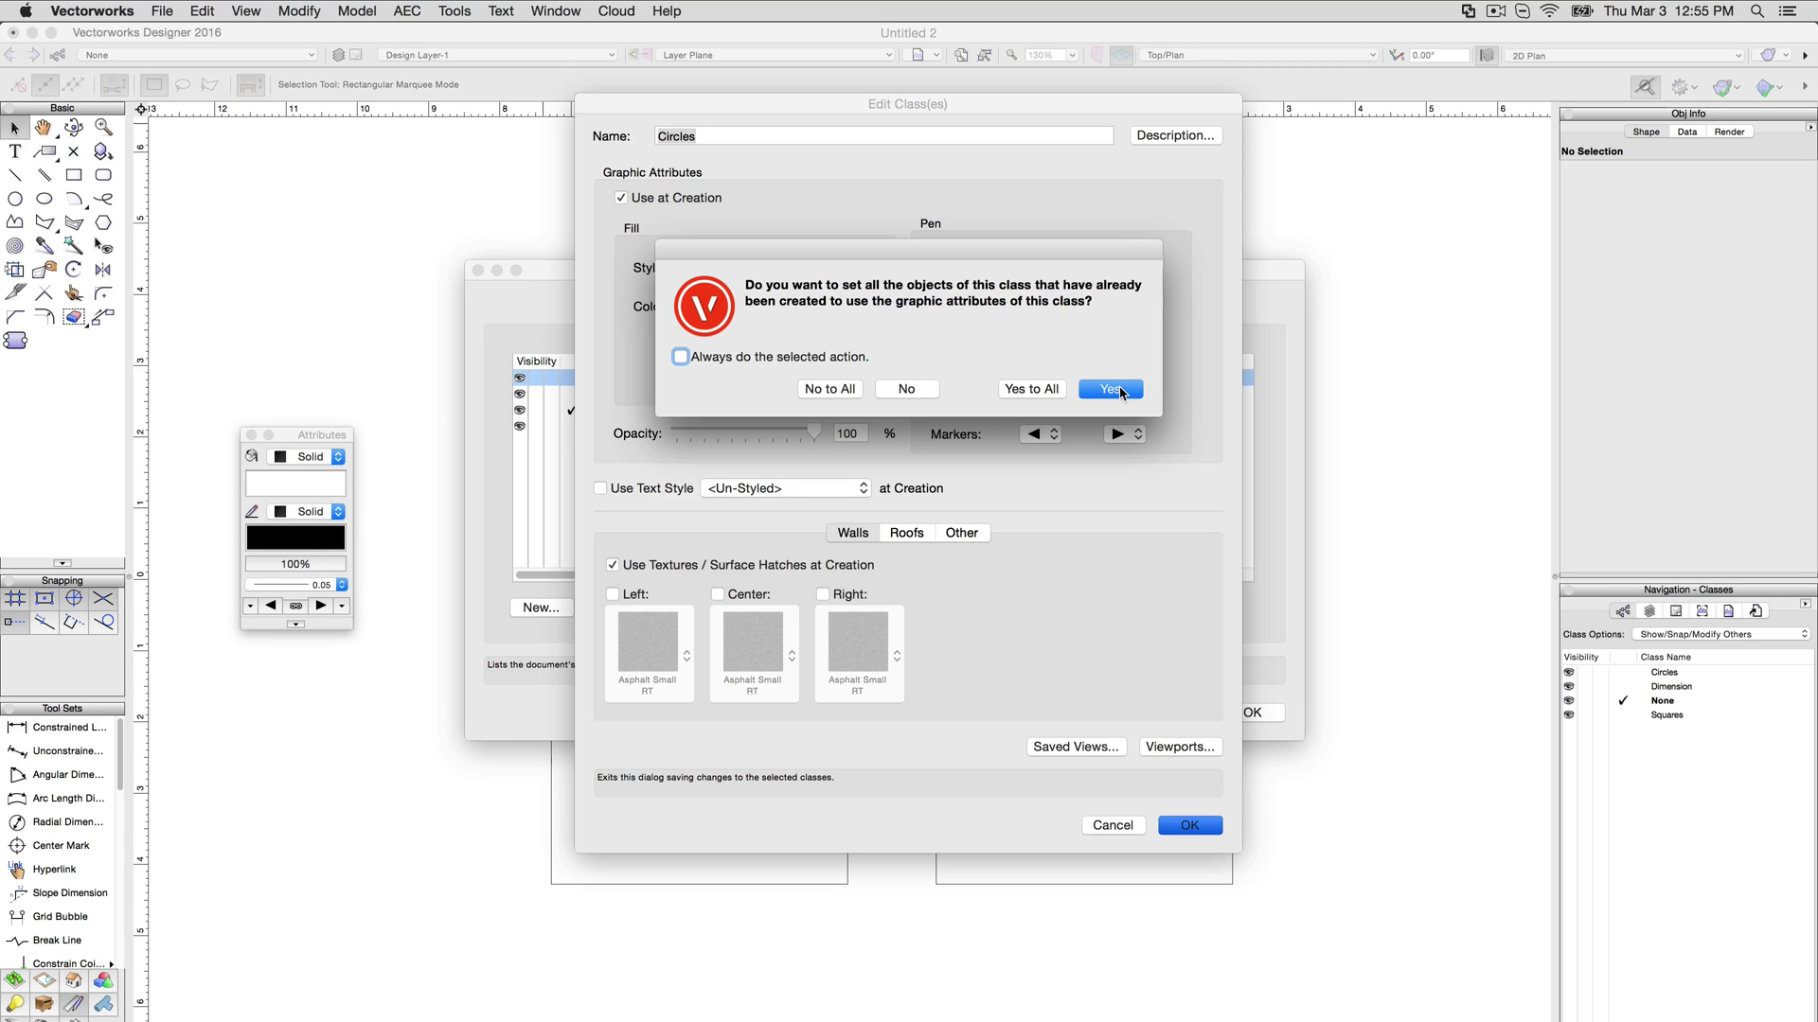
left_click(1112, 390)
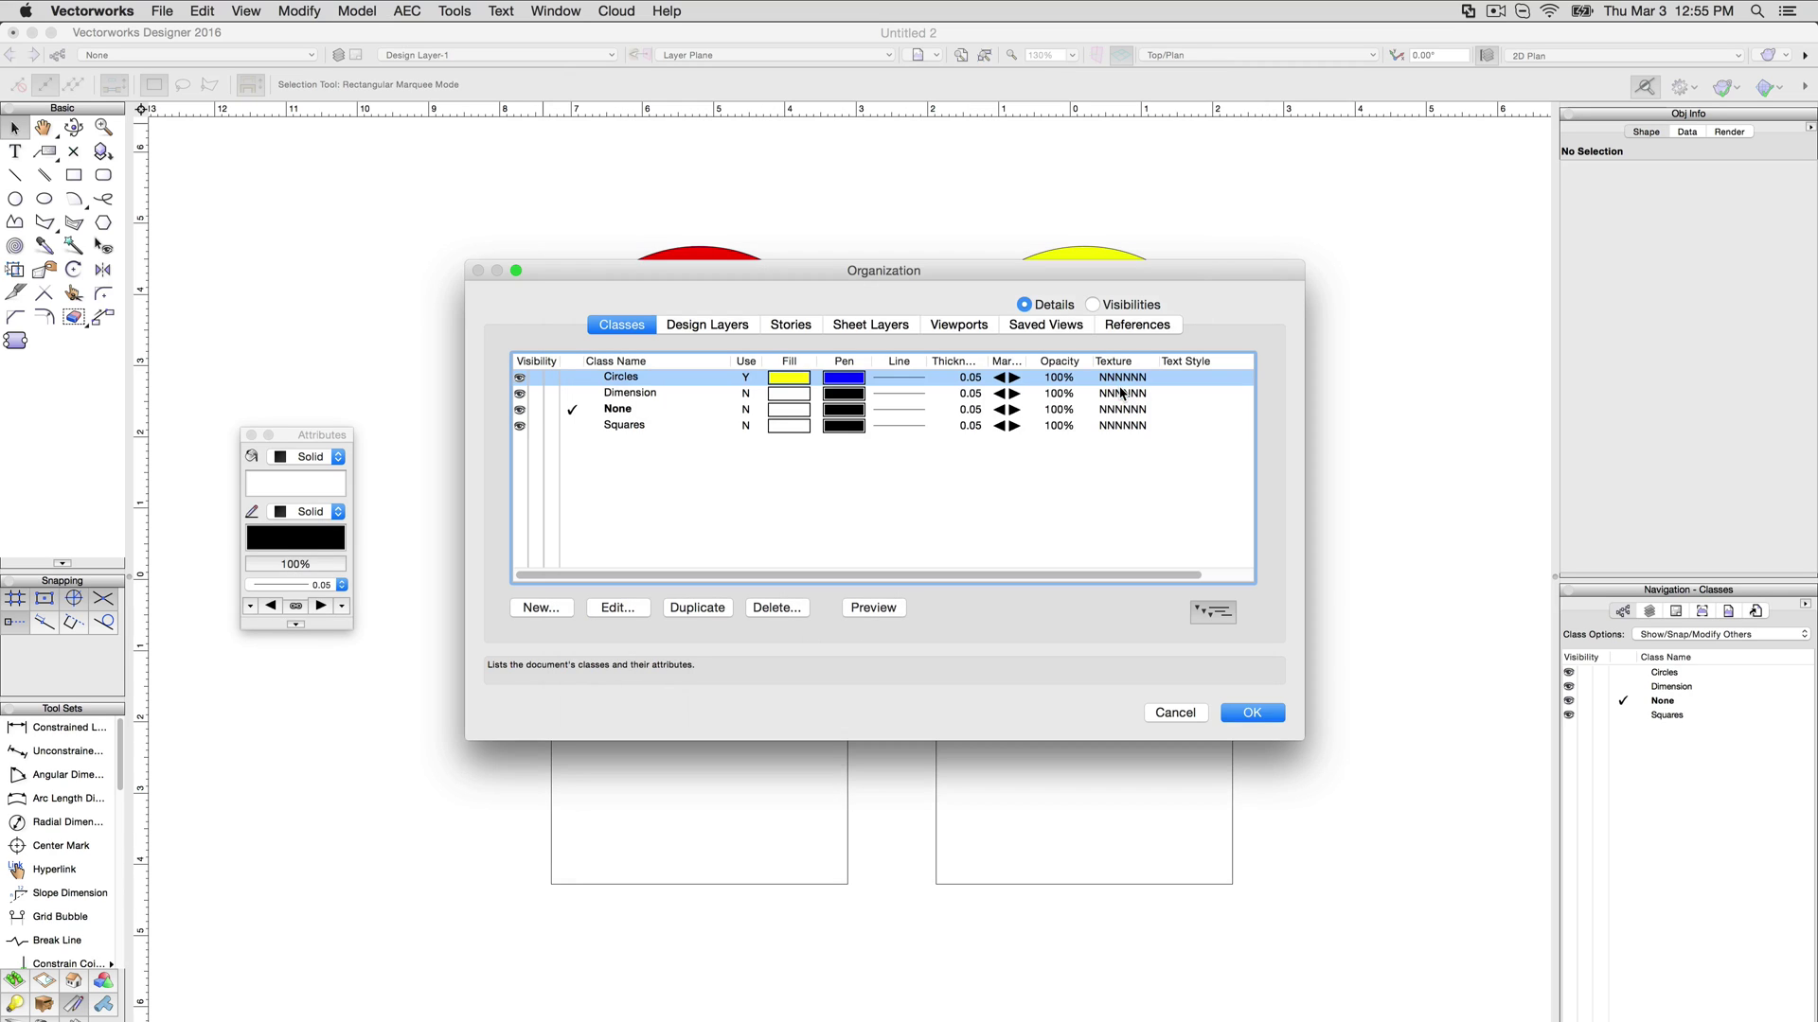
- Close Organization and make Circles the active class
left_click(1264, 716)
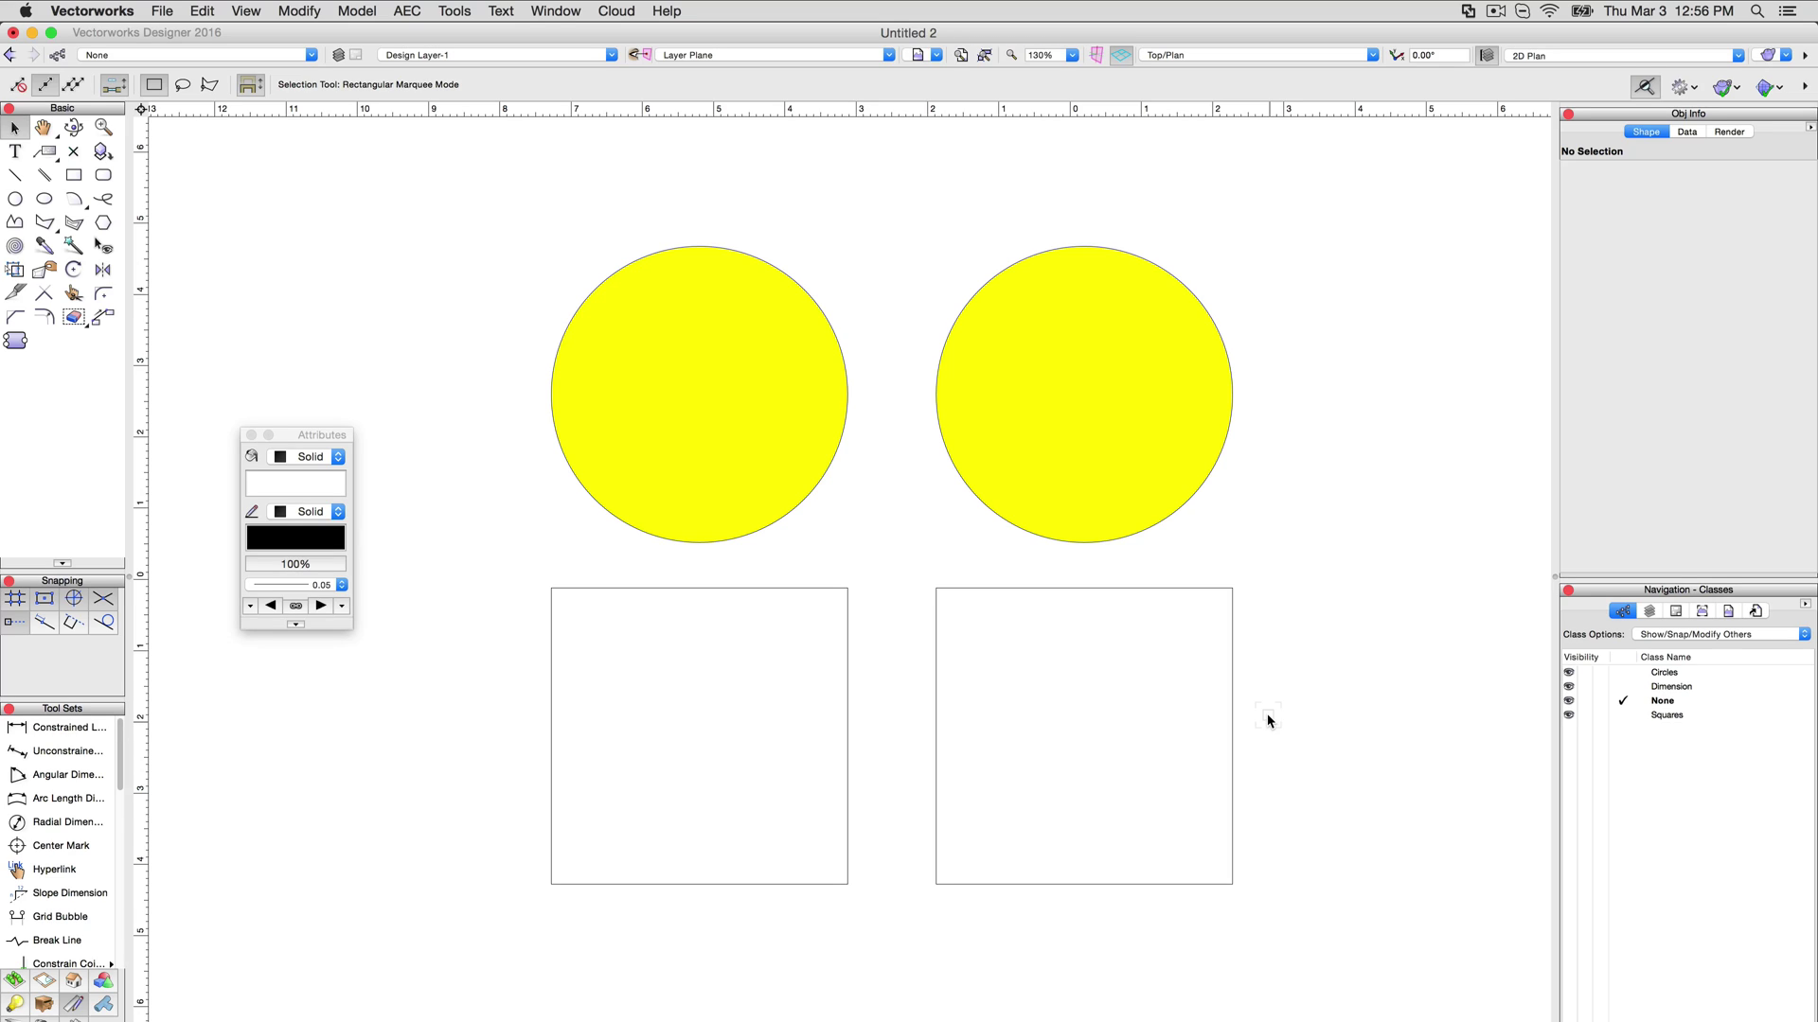
left_click(285, 57)
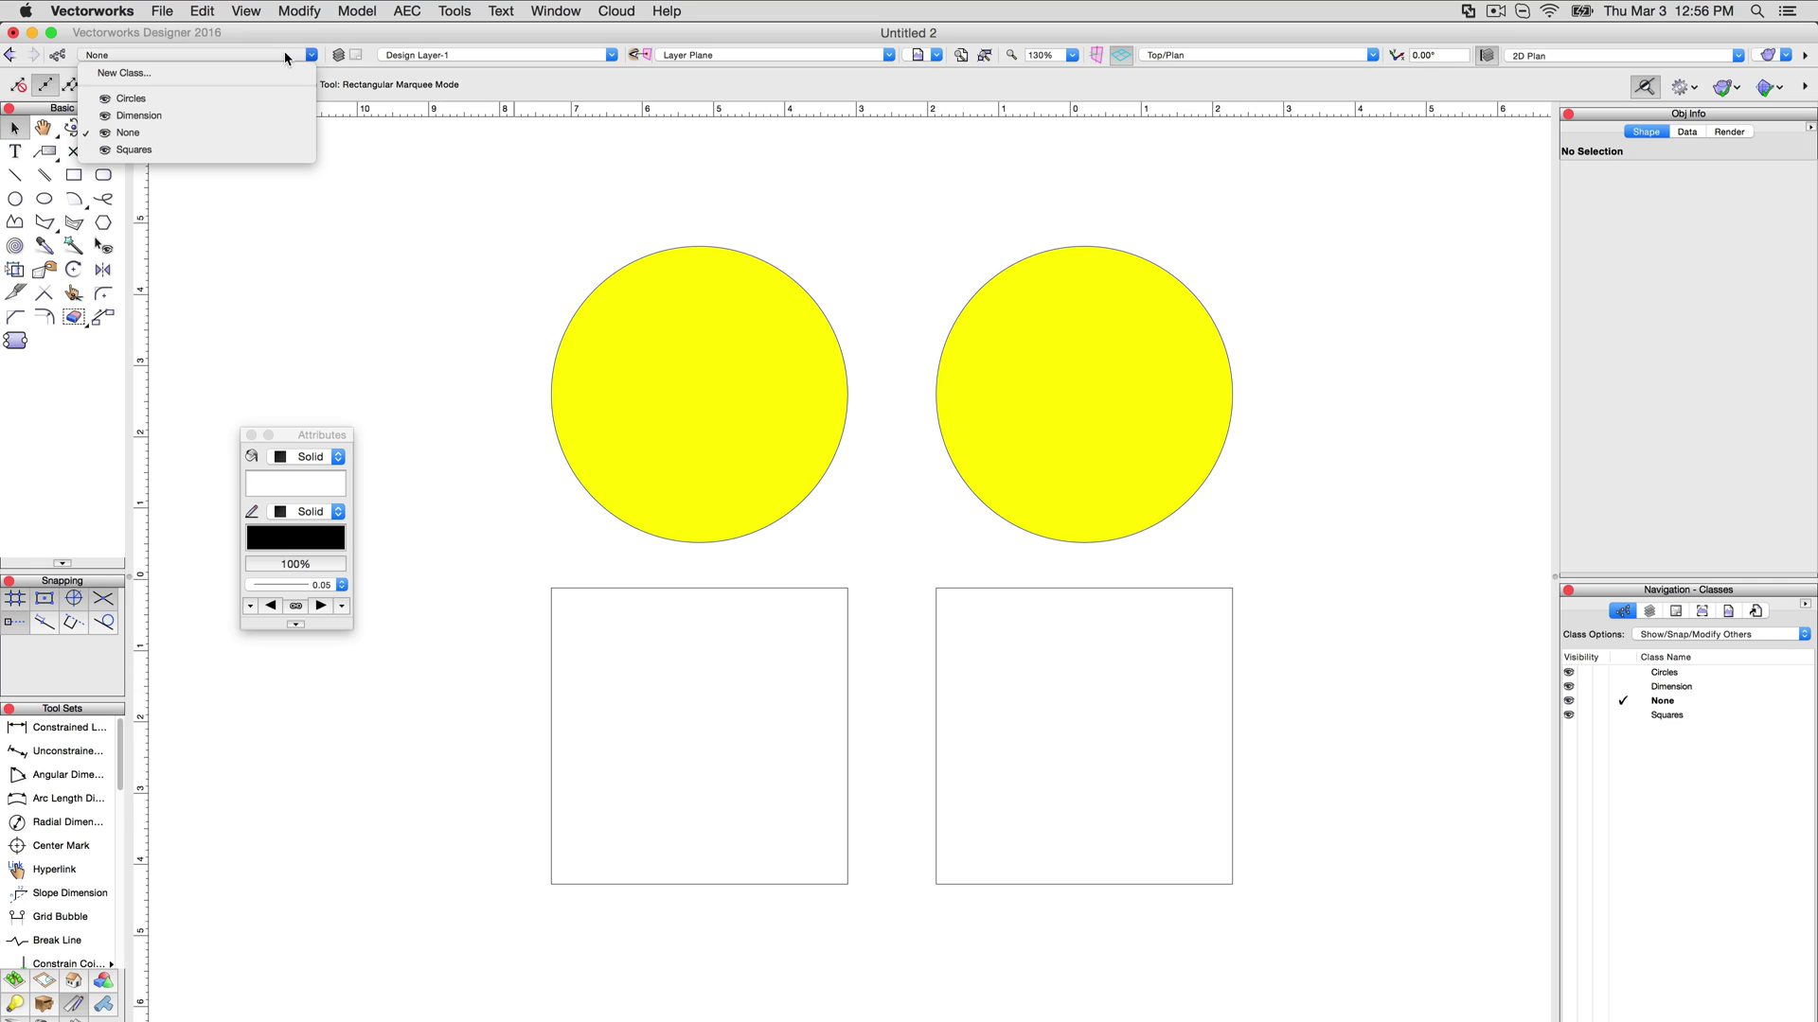
left_click(191, 97)
- Draw three small circles stacked down the left side, then return to selection
left_click(15, 198)
left_click(441, 238)
left_click(495, 279)
left_click(442, 393)
left_click(485, 434)
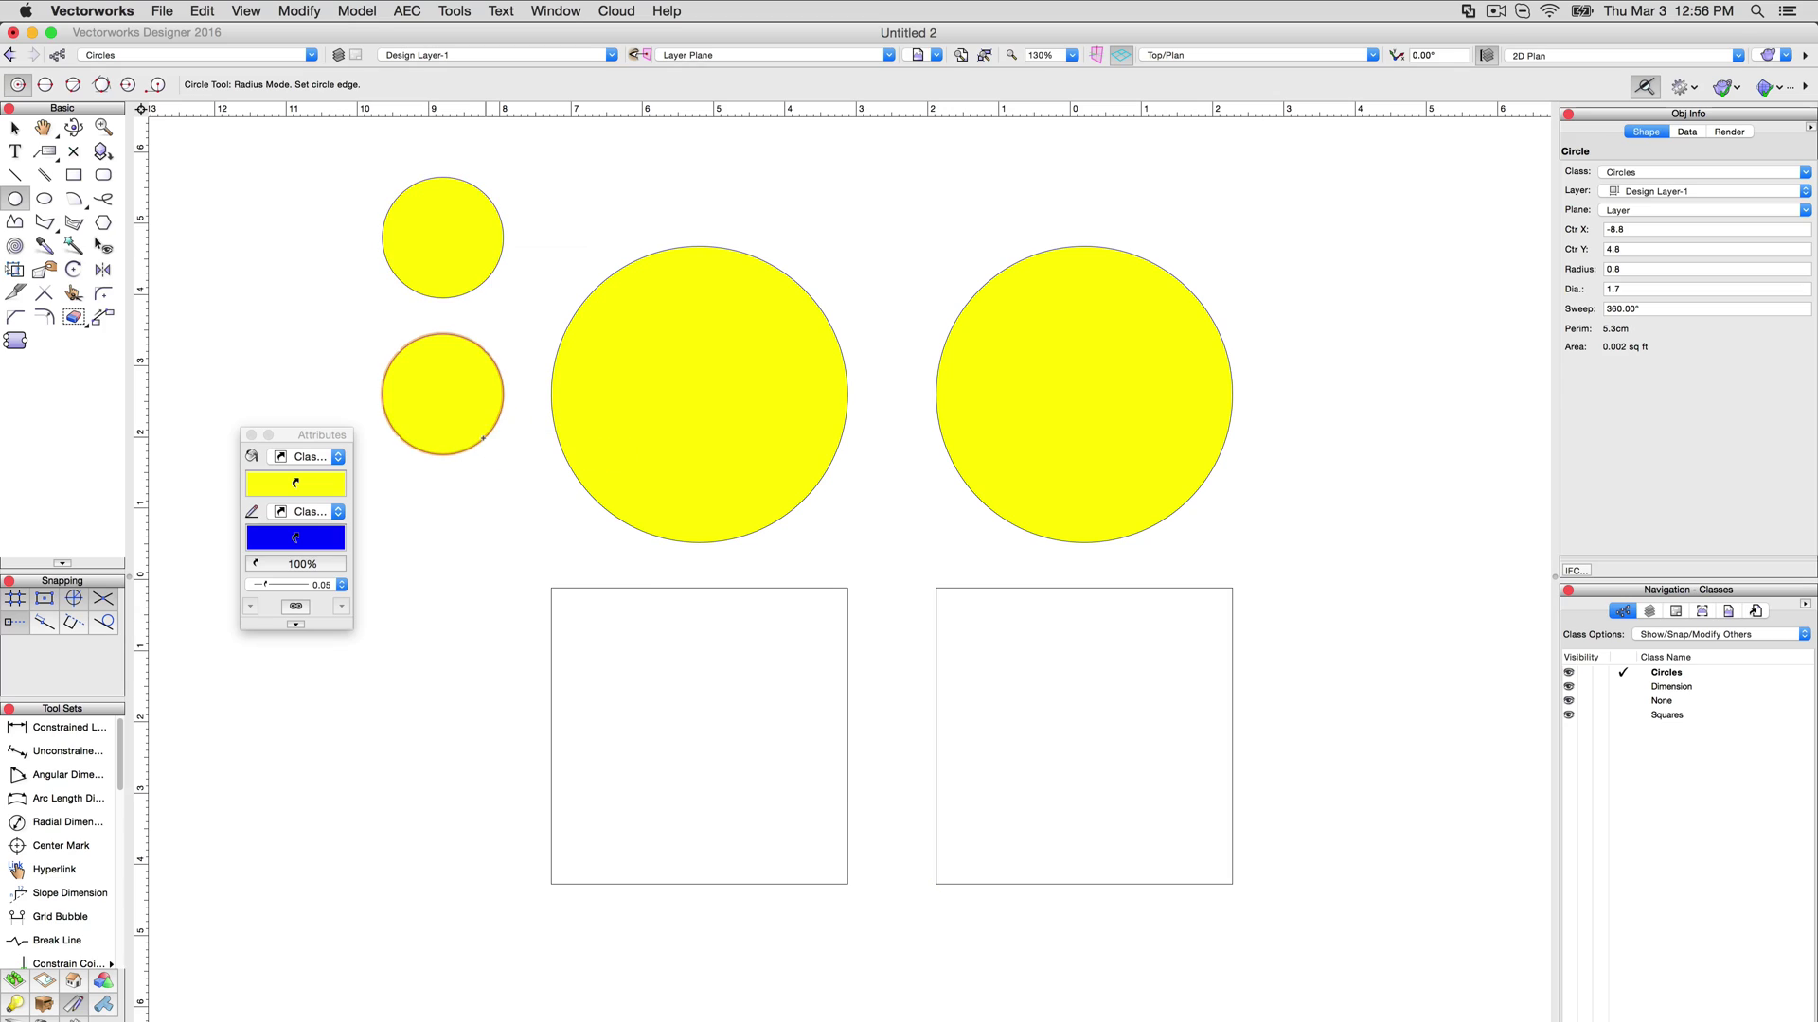
left_click(413, 552)
left_click(457, 593)
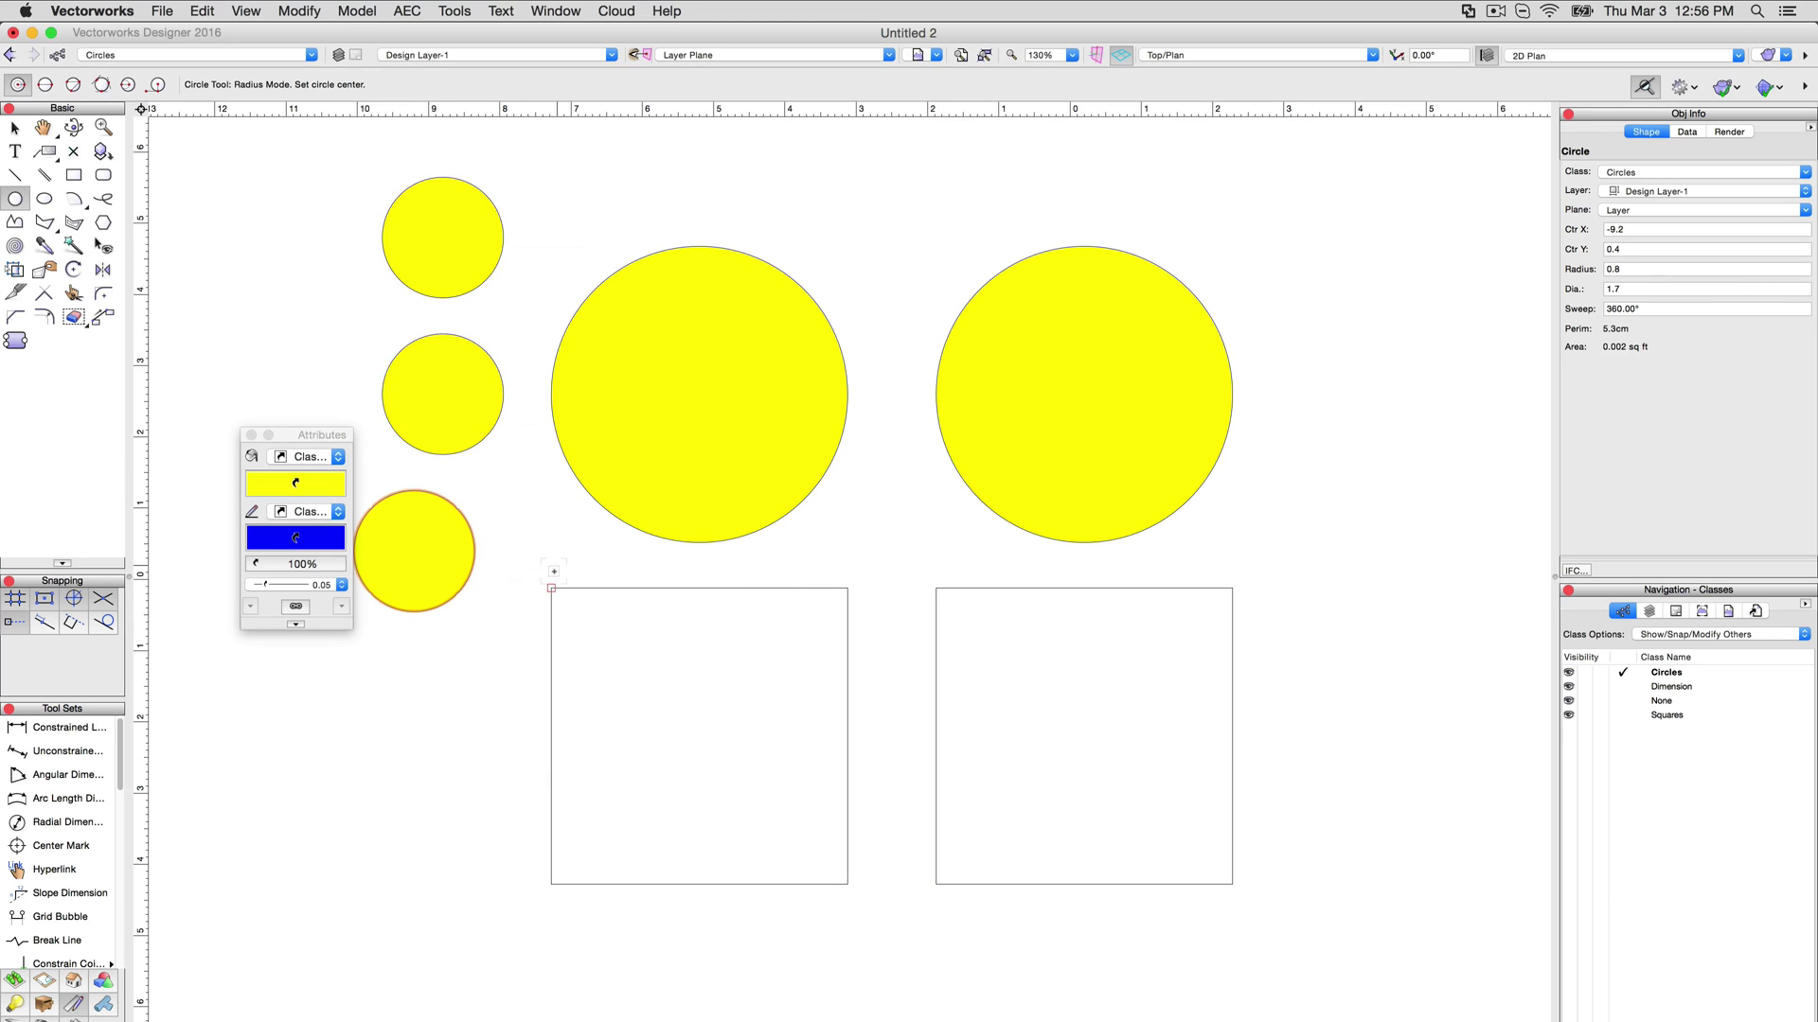
key("x")
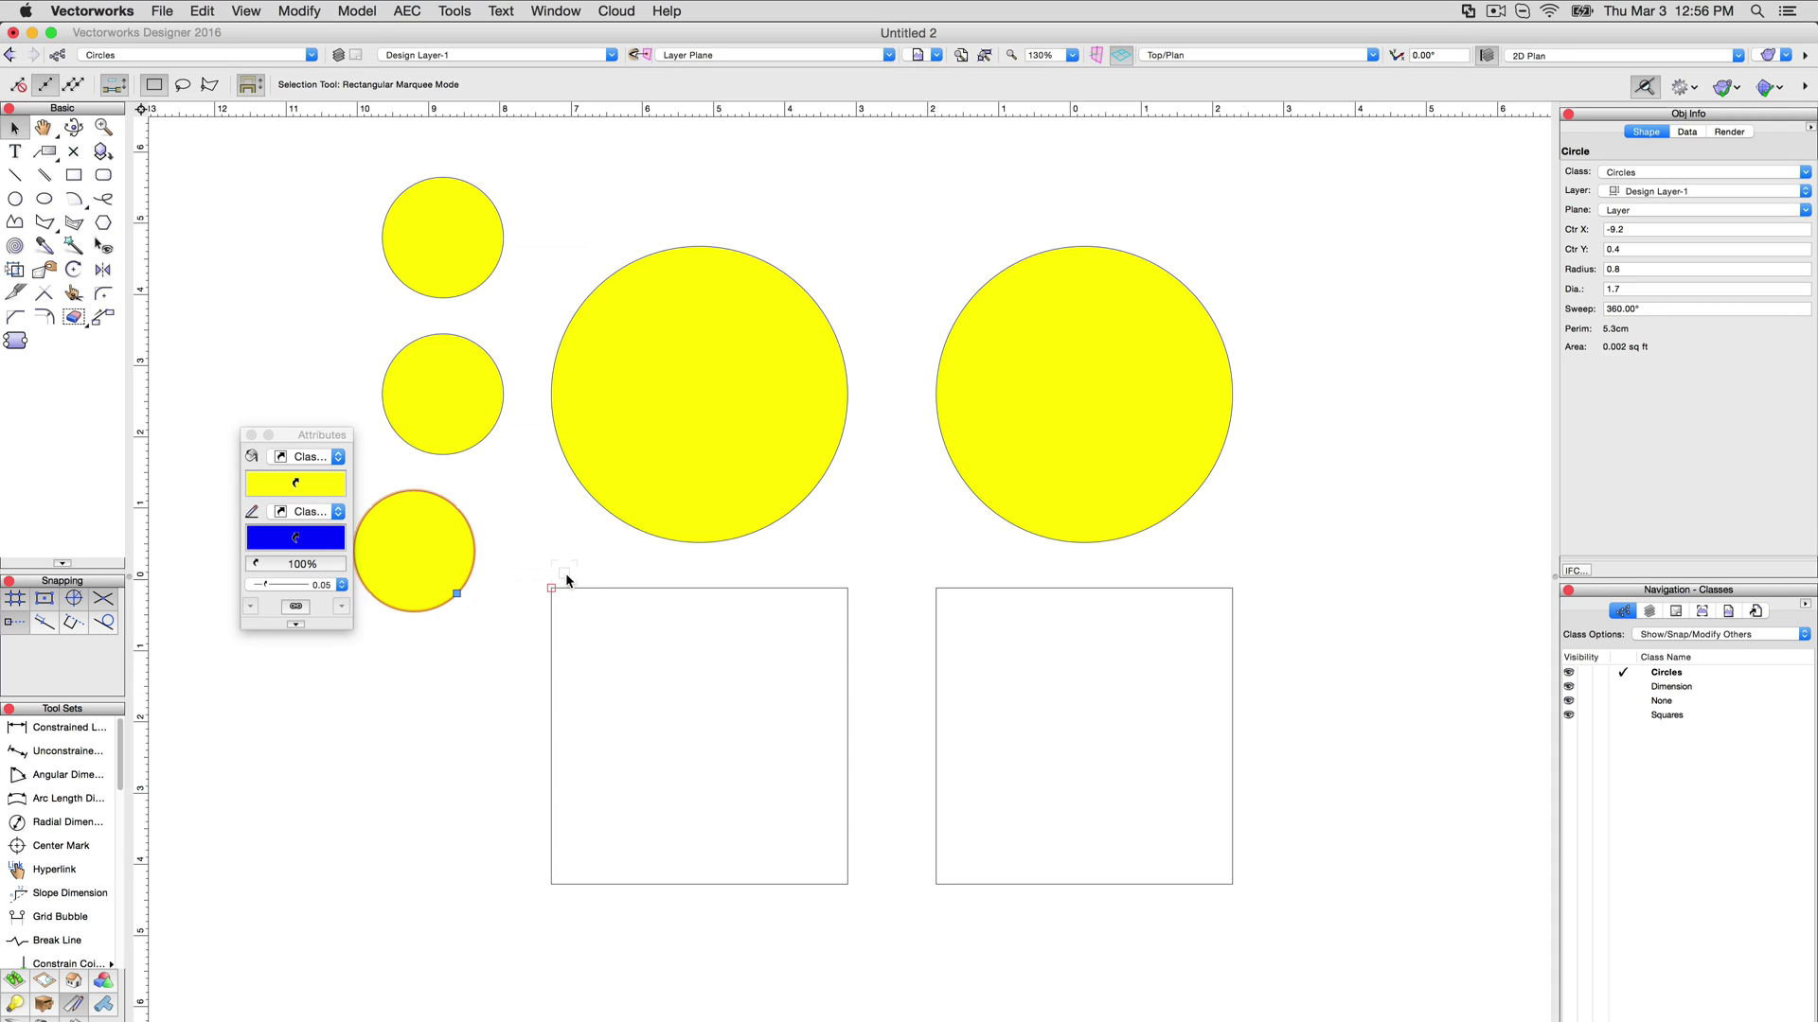
- Put both squares in the Circles class, accepting its yellow graphic attributes
left_click(554, 585)
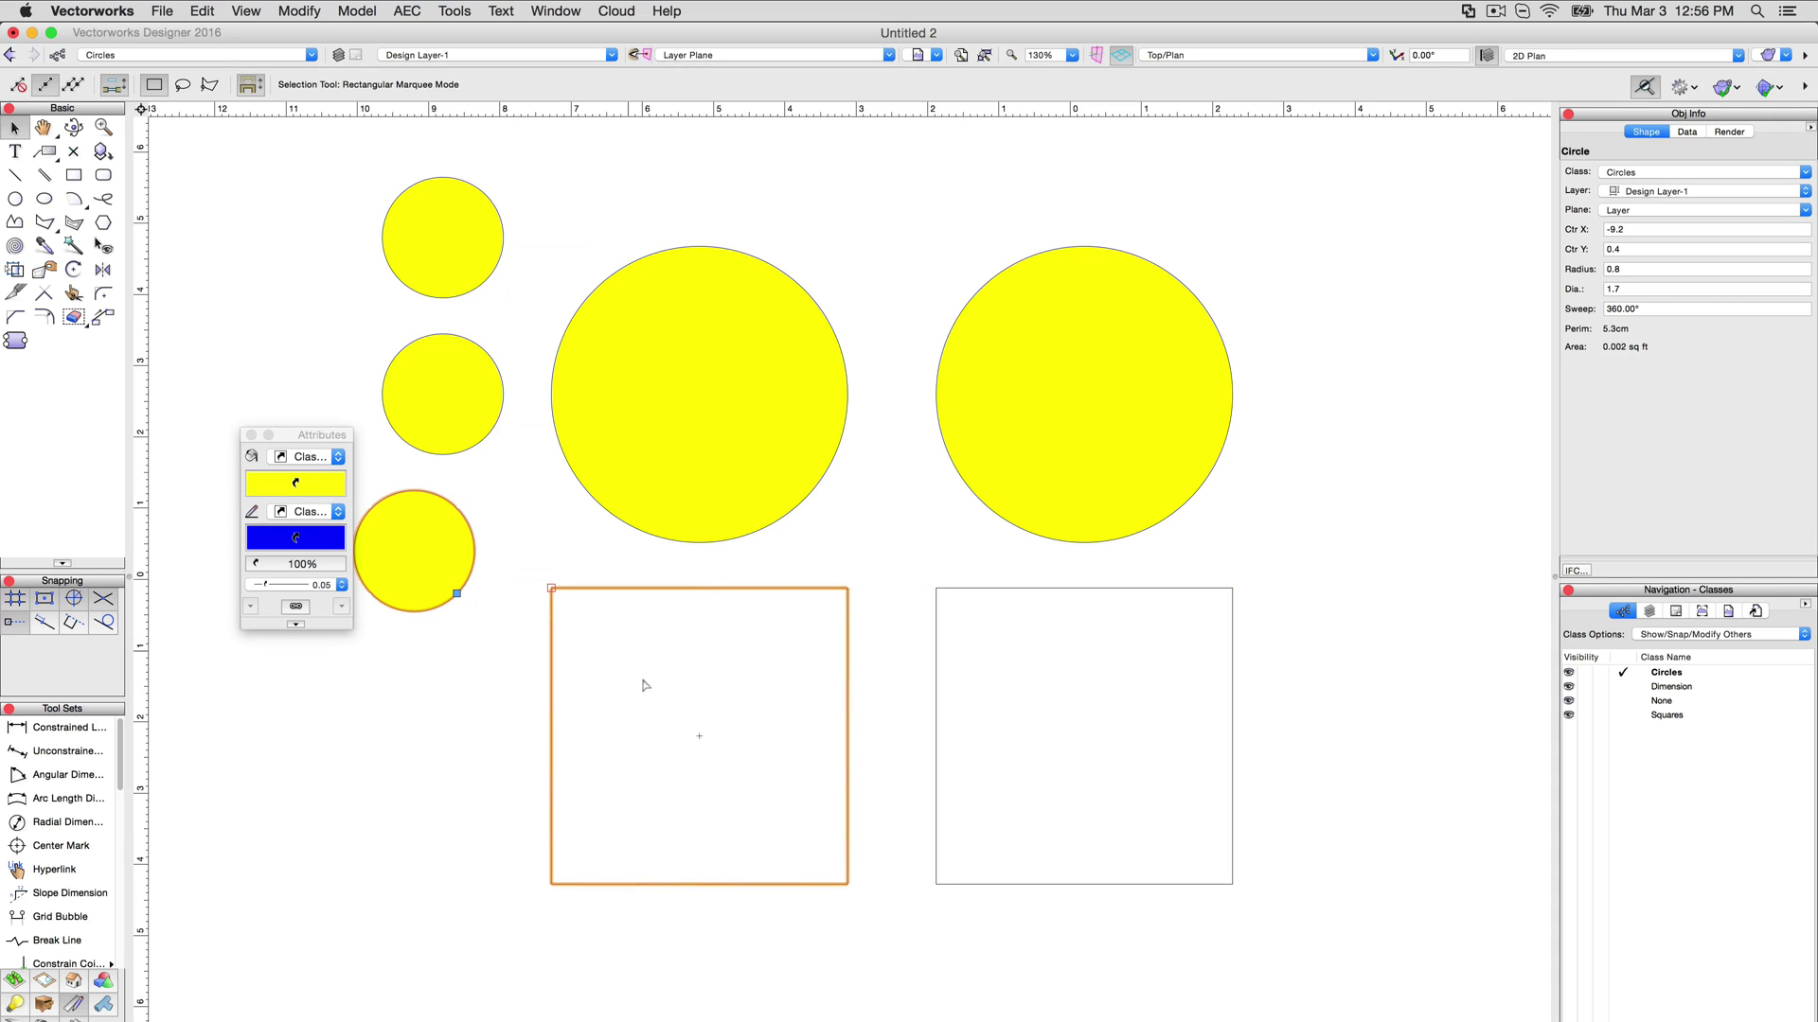
left_click(678, 718)
left_click(1001, 739, "shift")
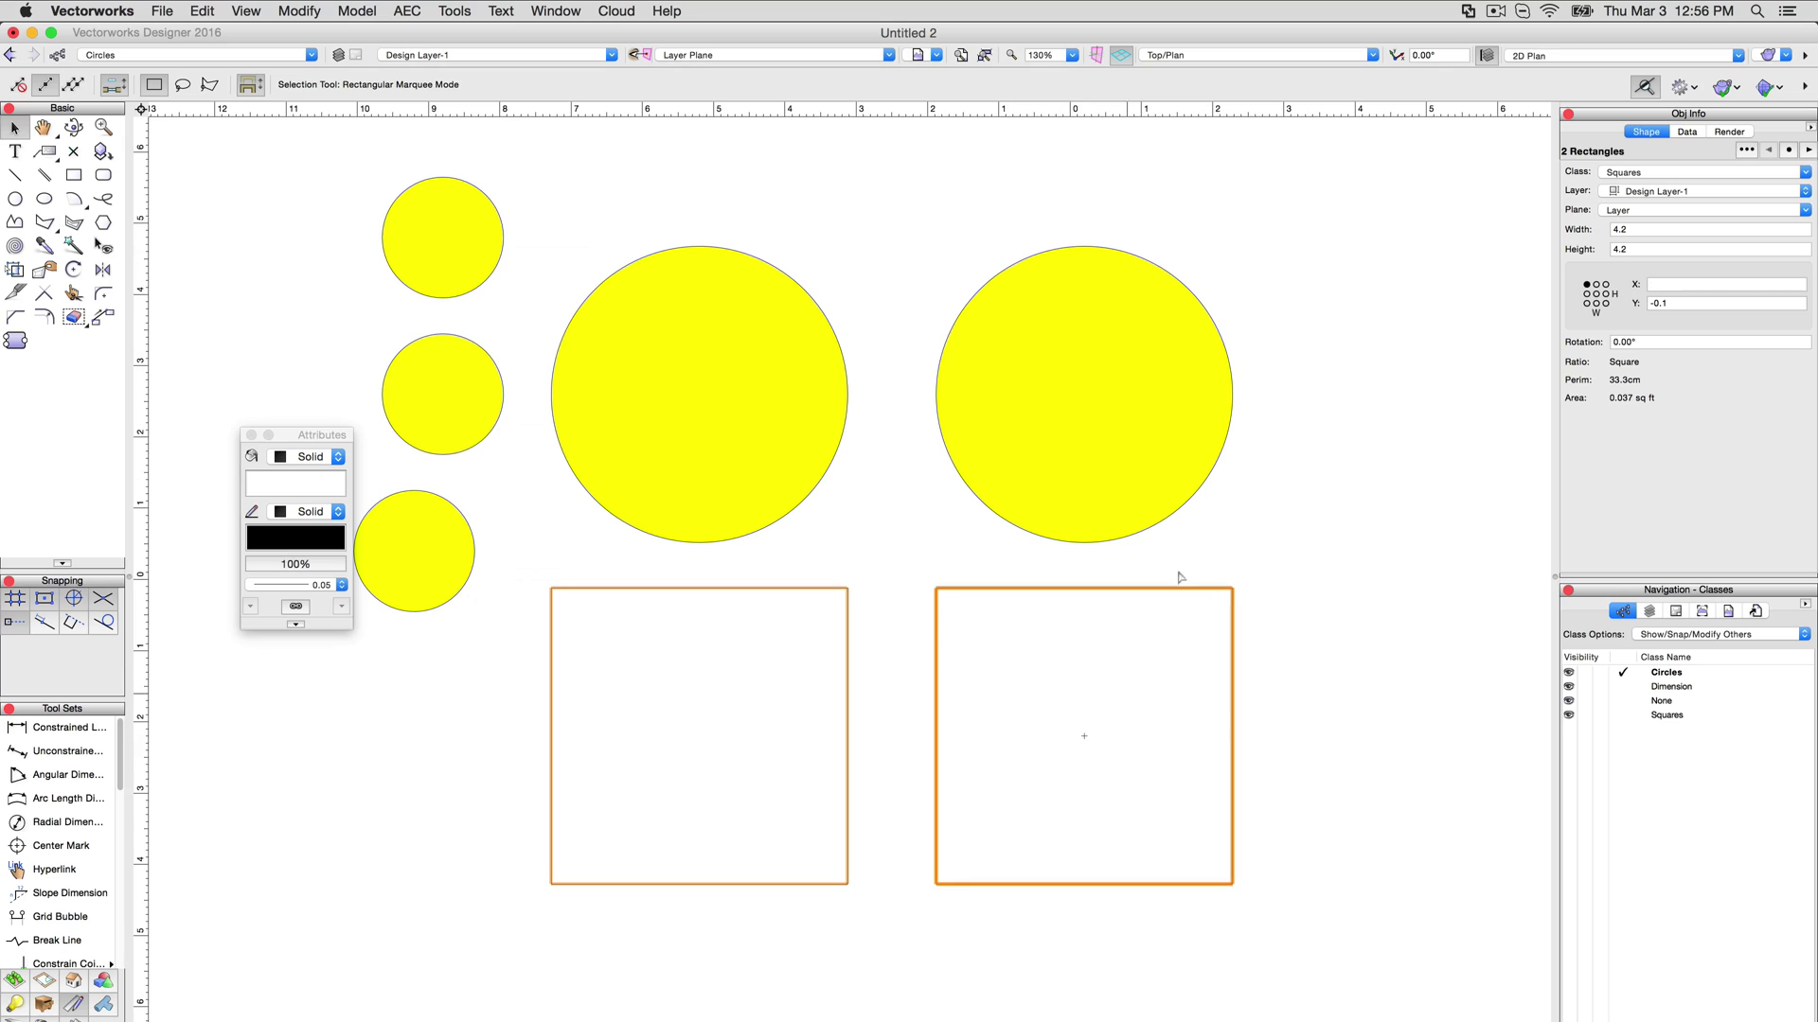
left_click(1613, 174)
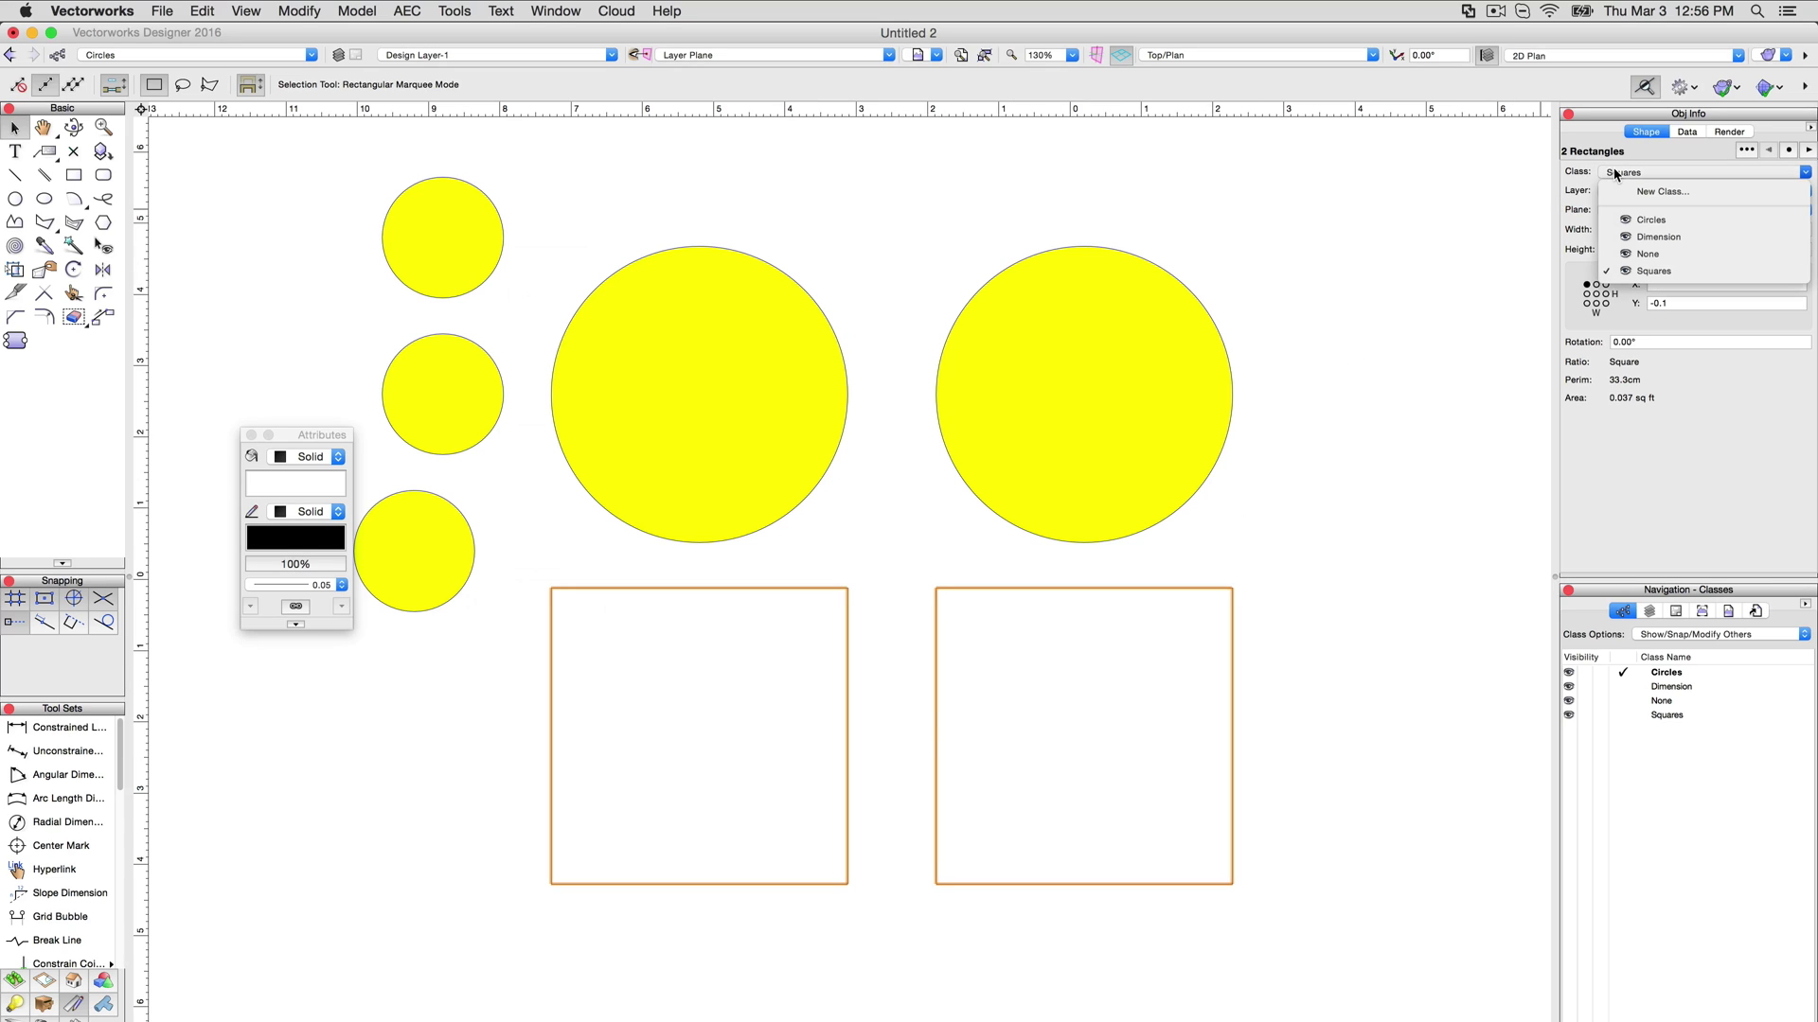
left_click(1624, 222)
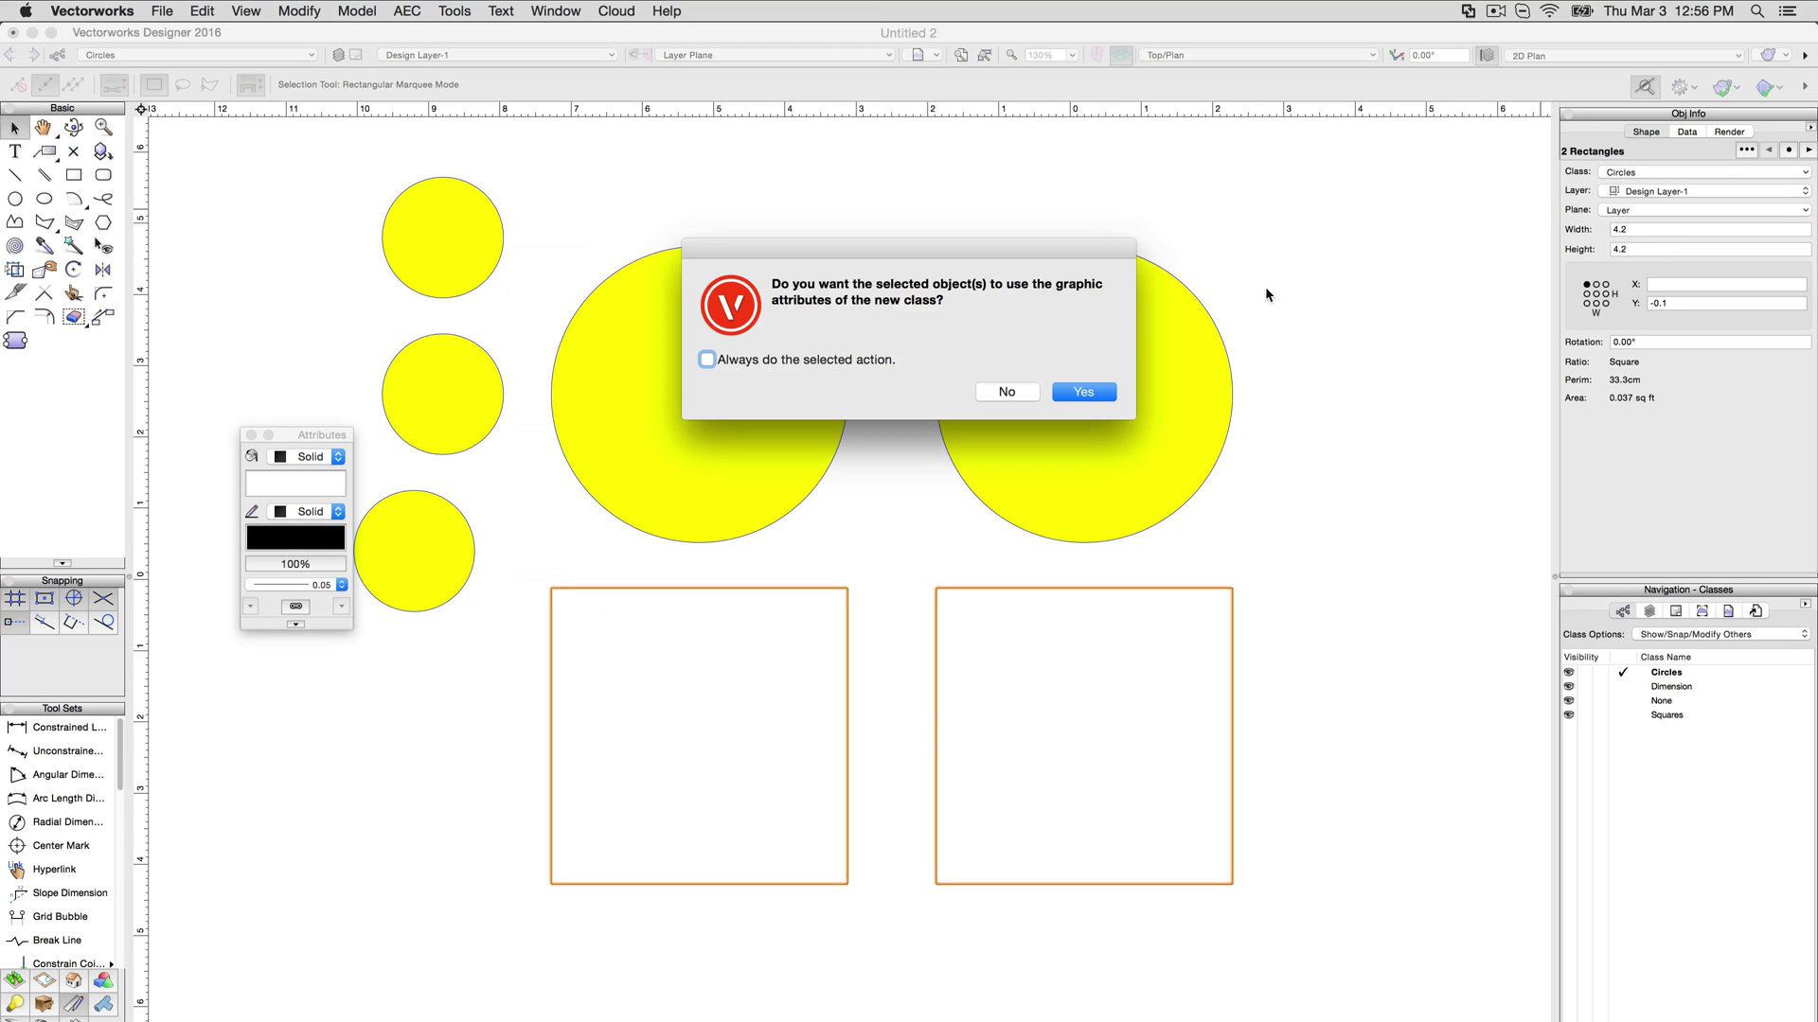
left_click(1084, 393)
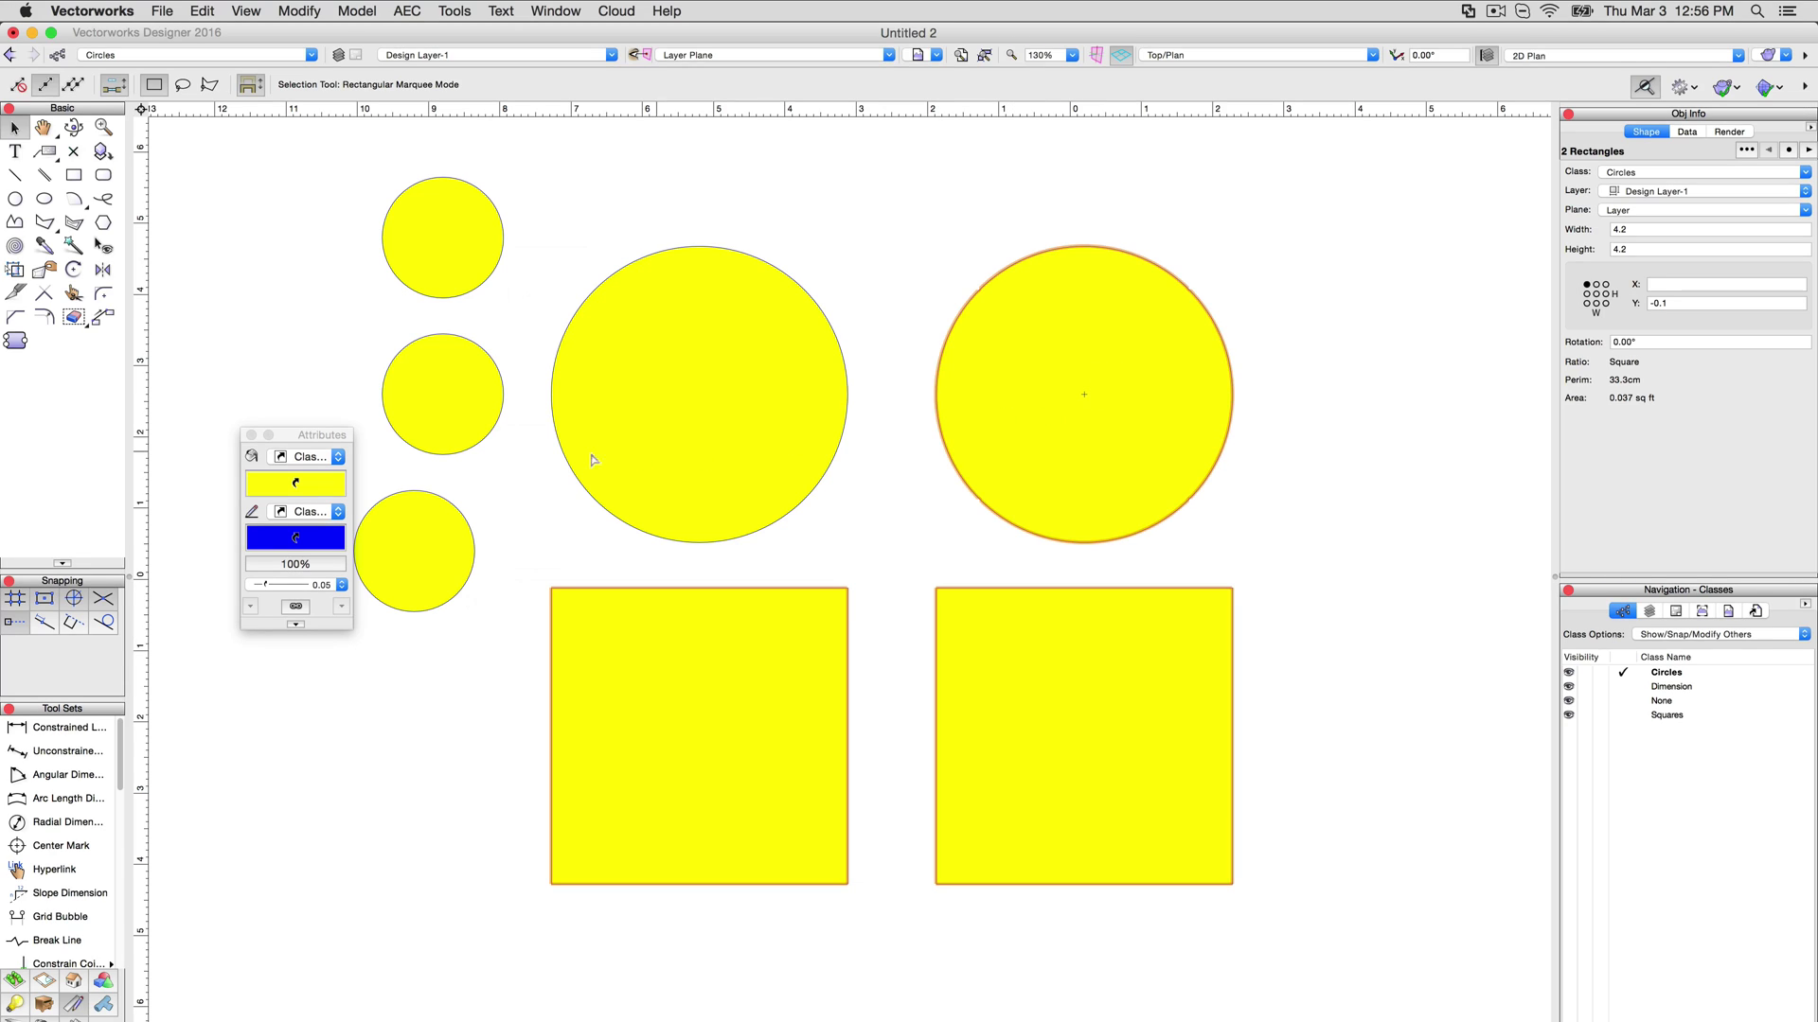
- Set the default fill style to Class Style and make all attributes By Class
left_click(299, 479)
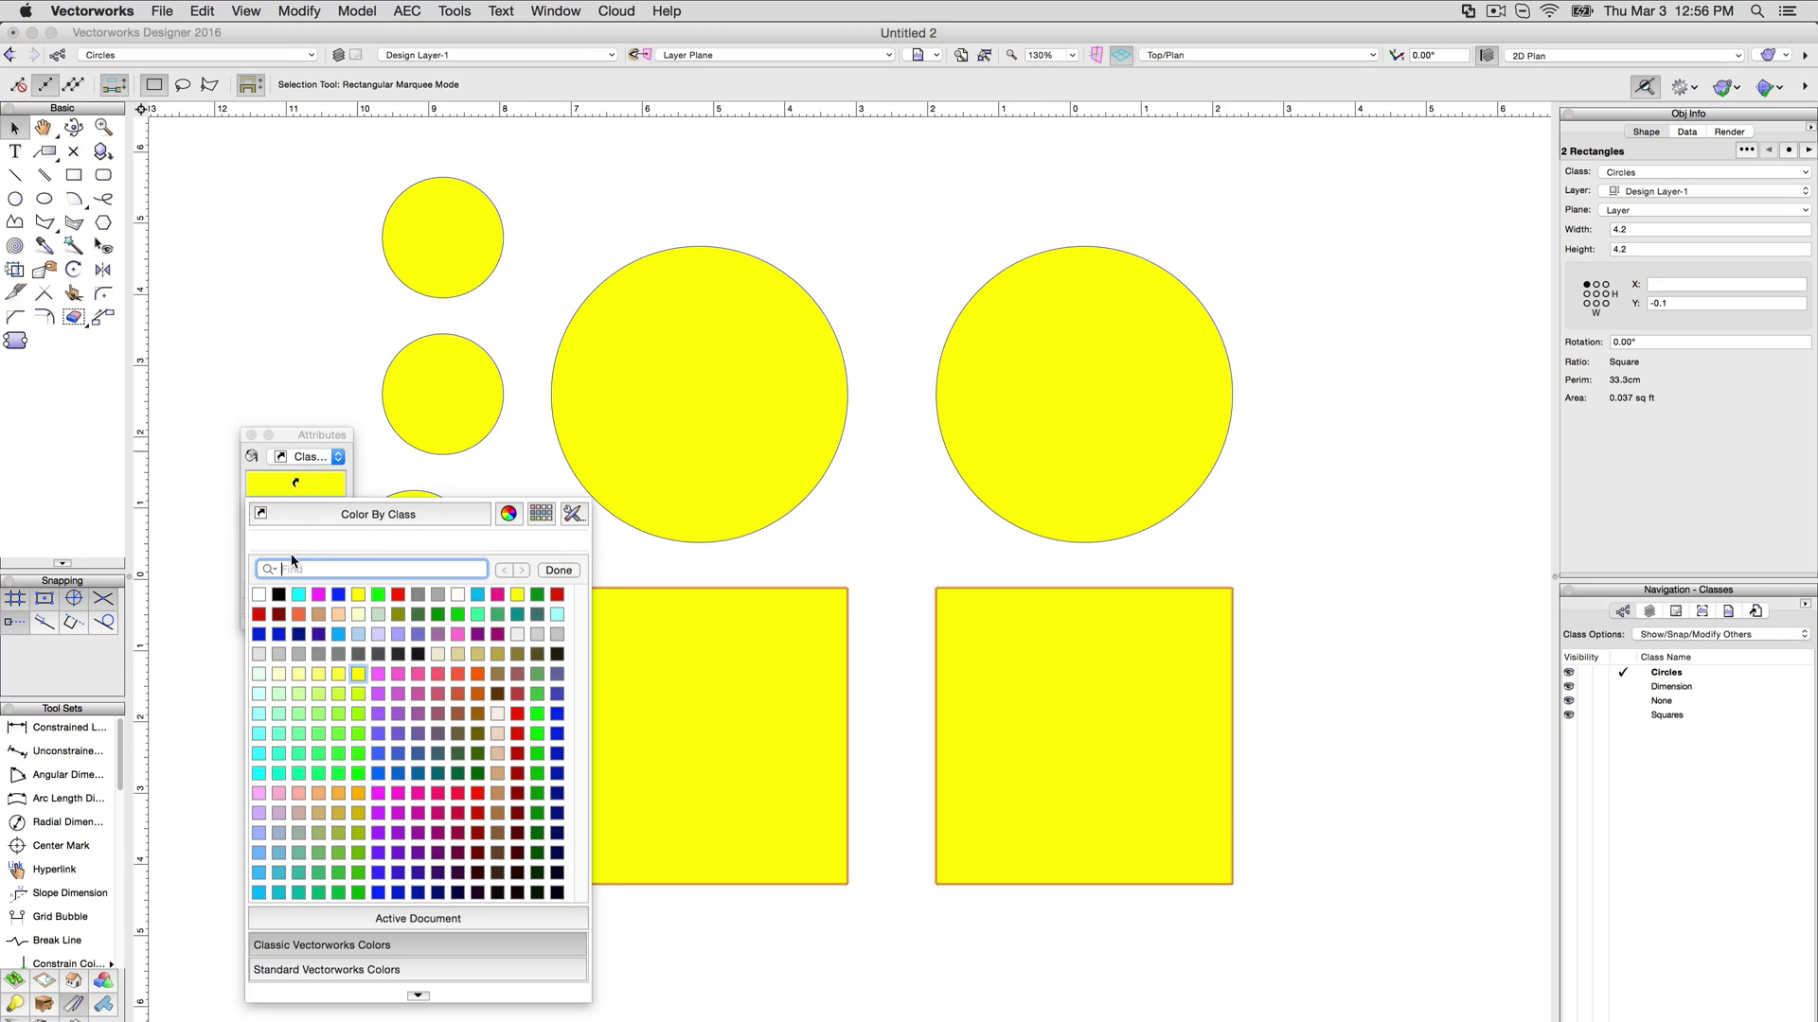
left_click(265, 607)
left_click(291, 485)
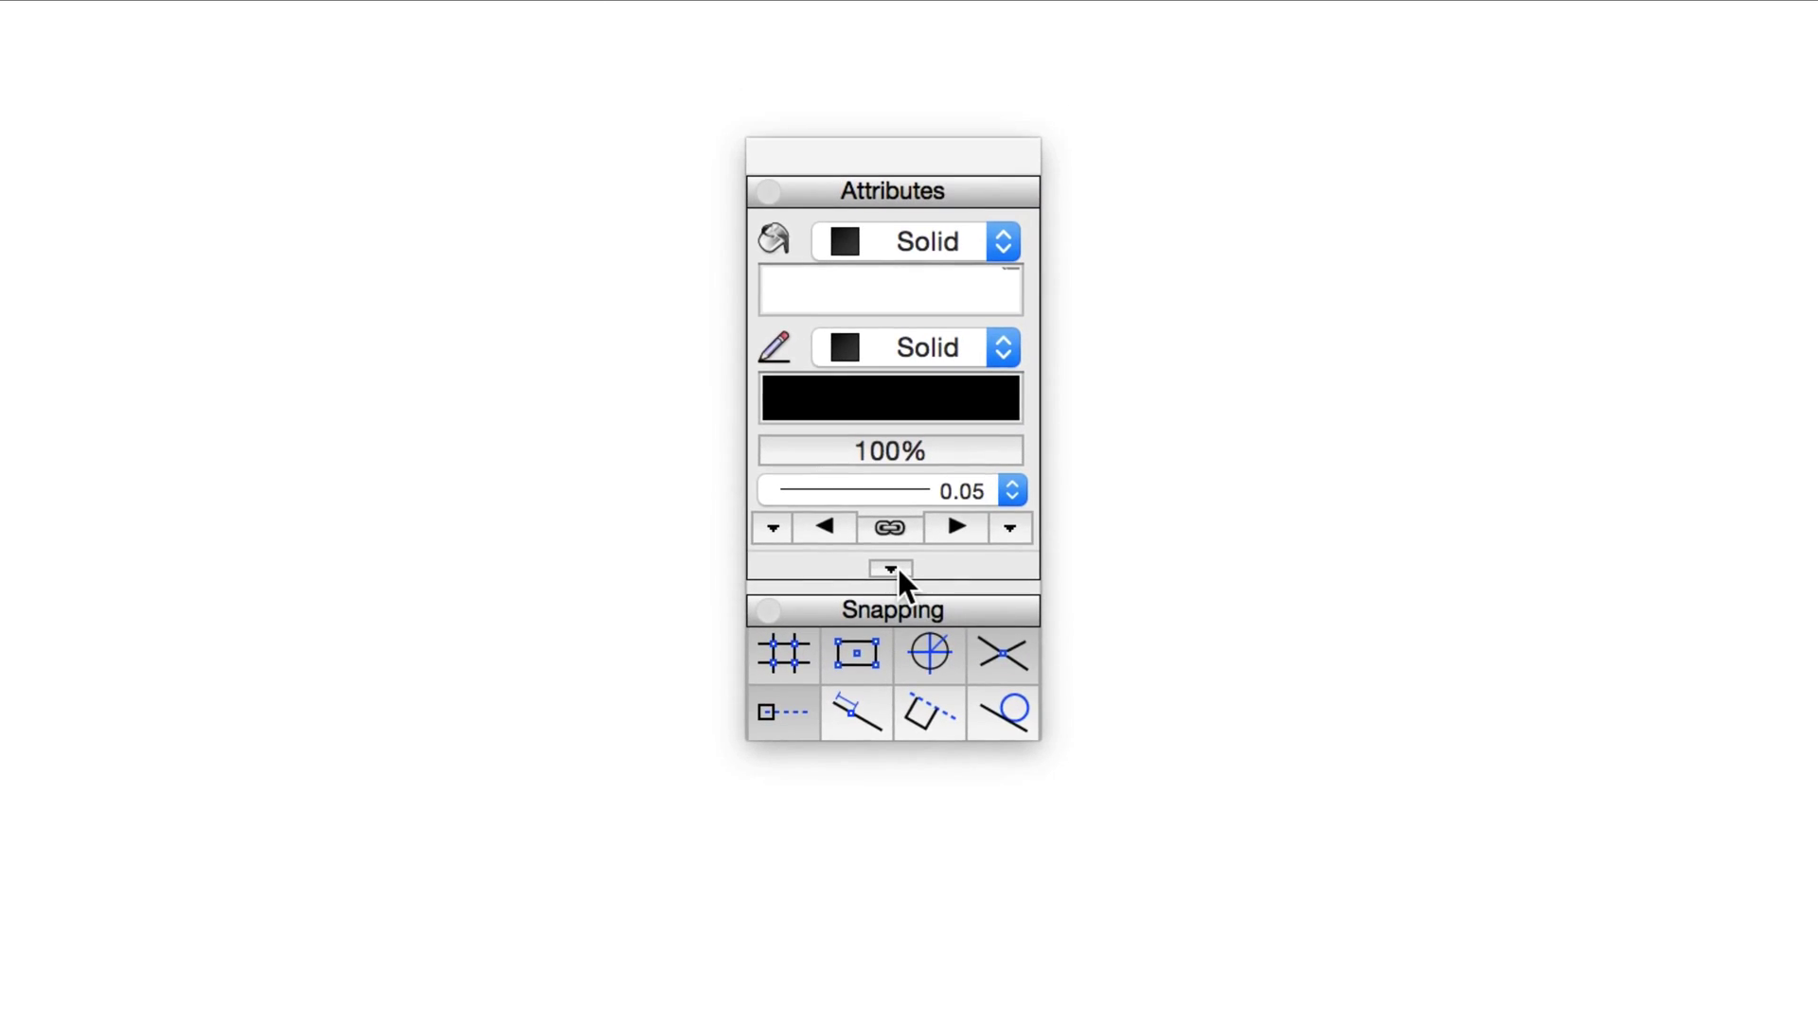
left_click(896, 242)
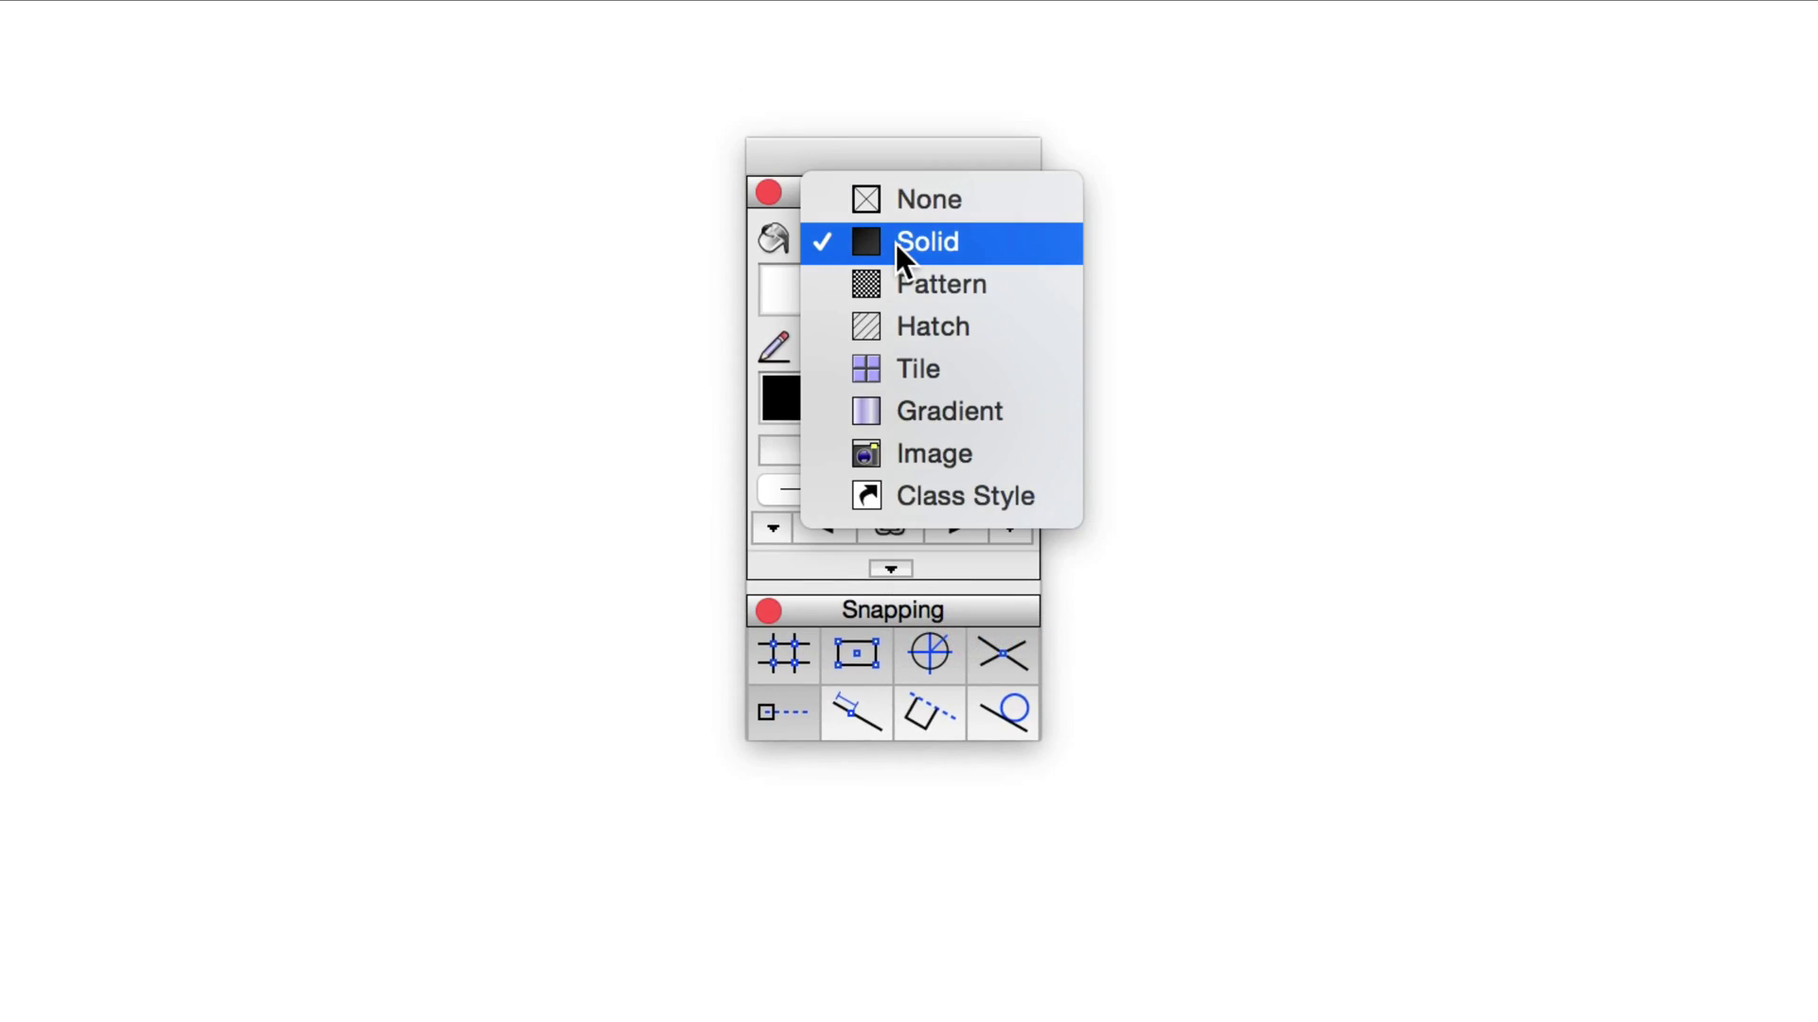
left_click(956, 486)
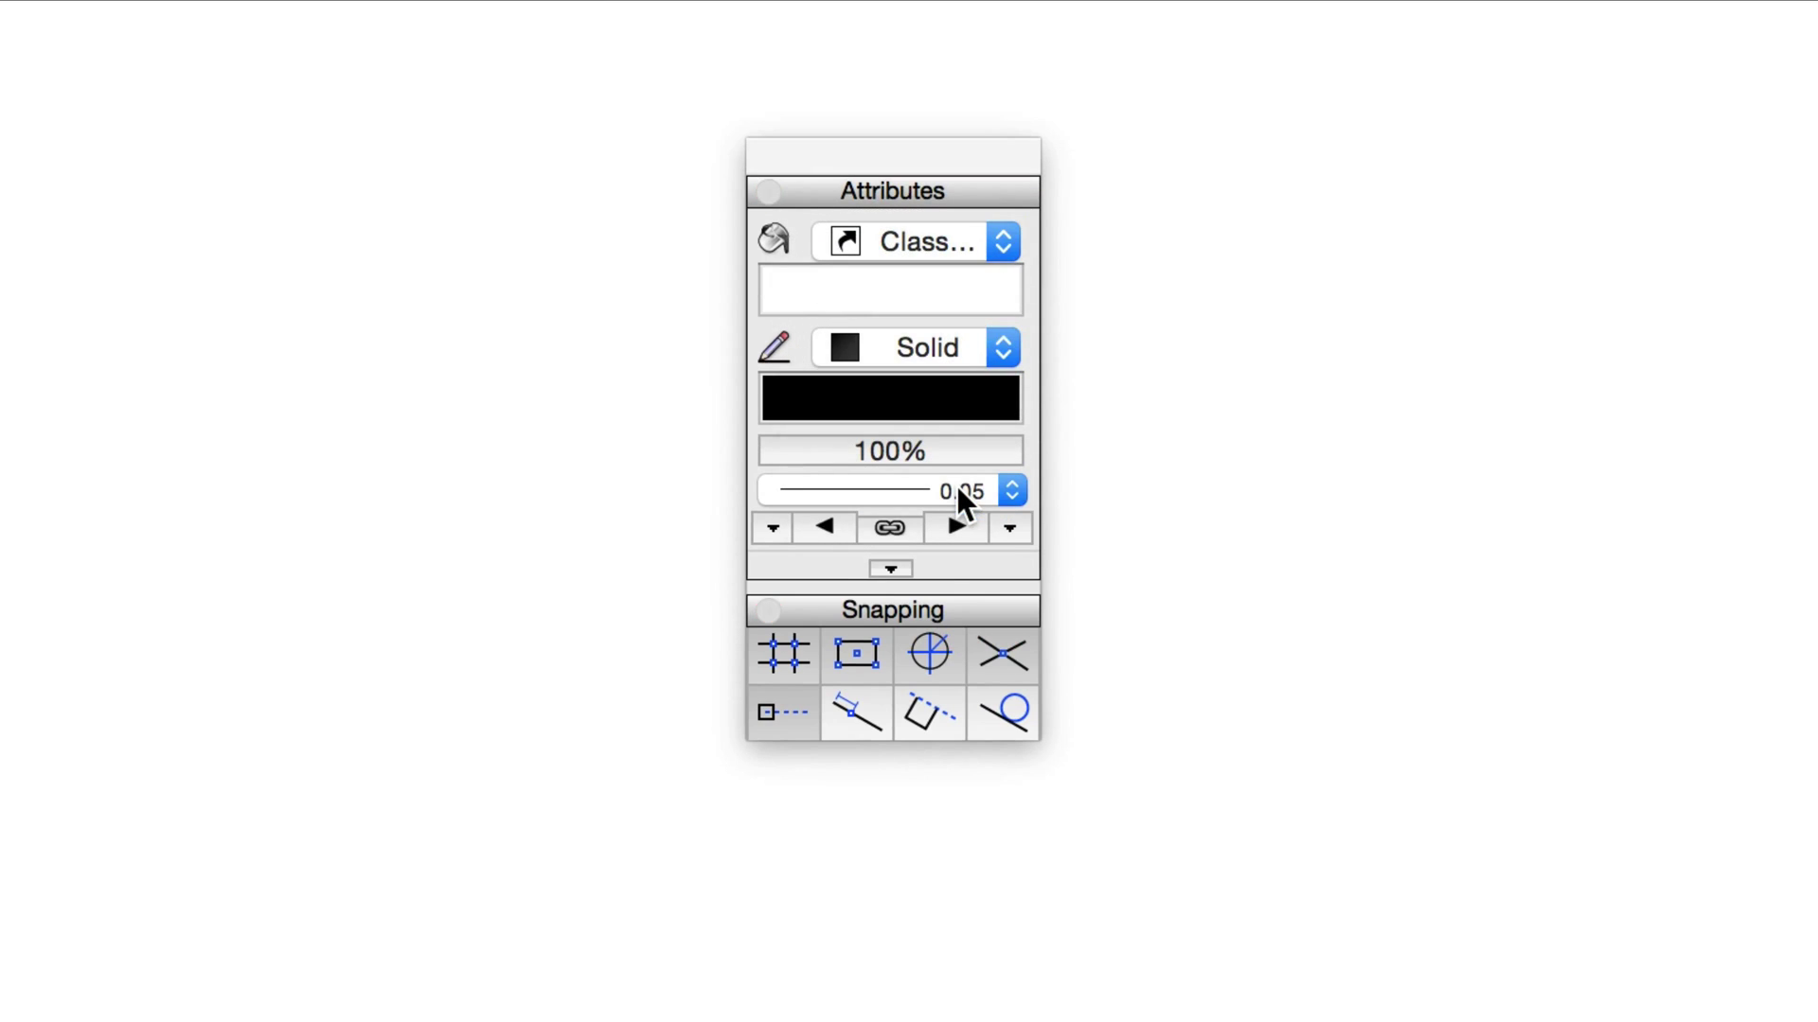
left_click(892, 569)
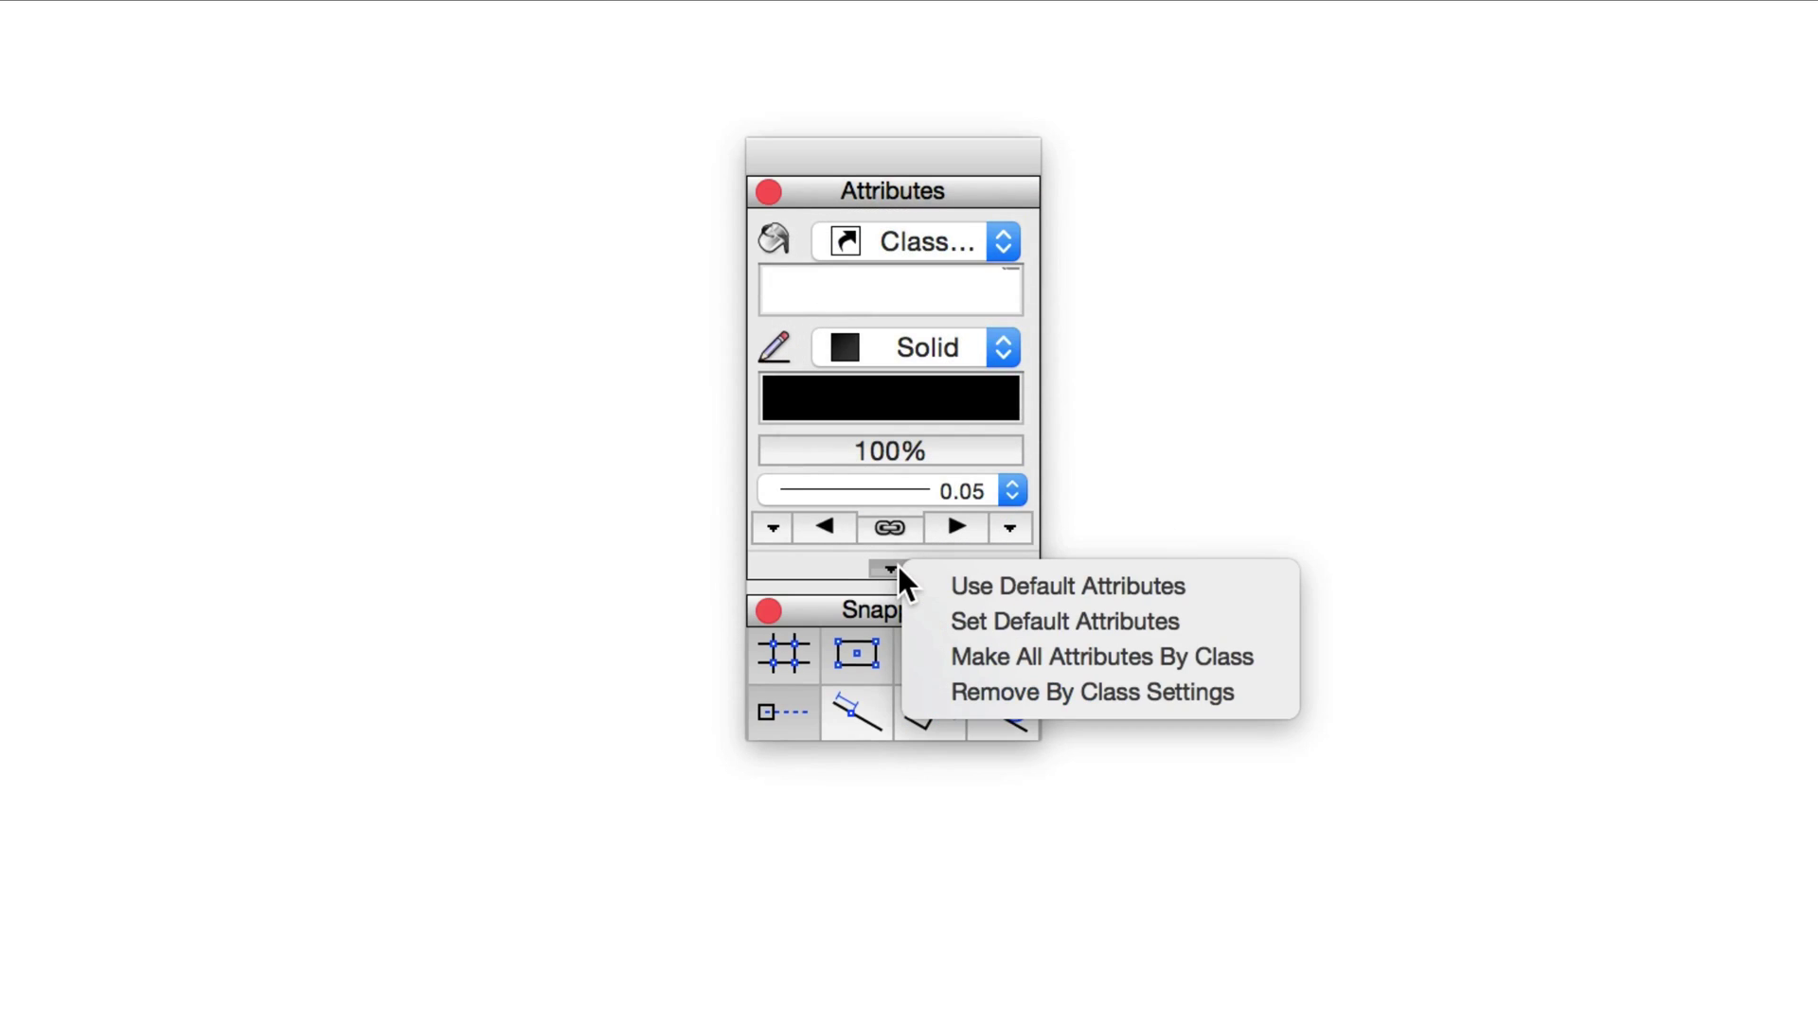
left_click(989, 658)
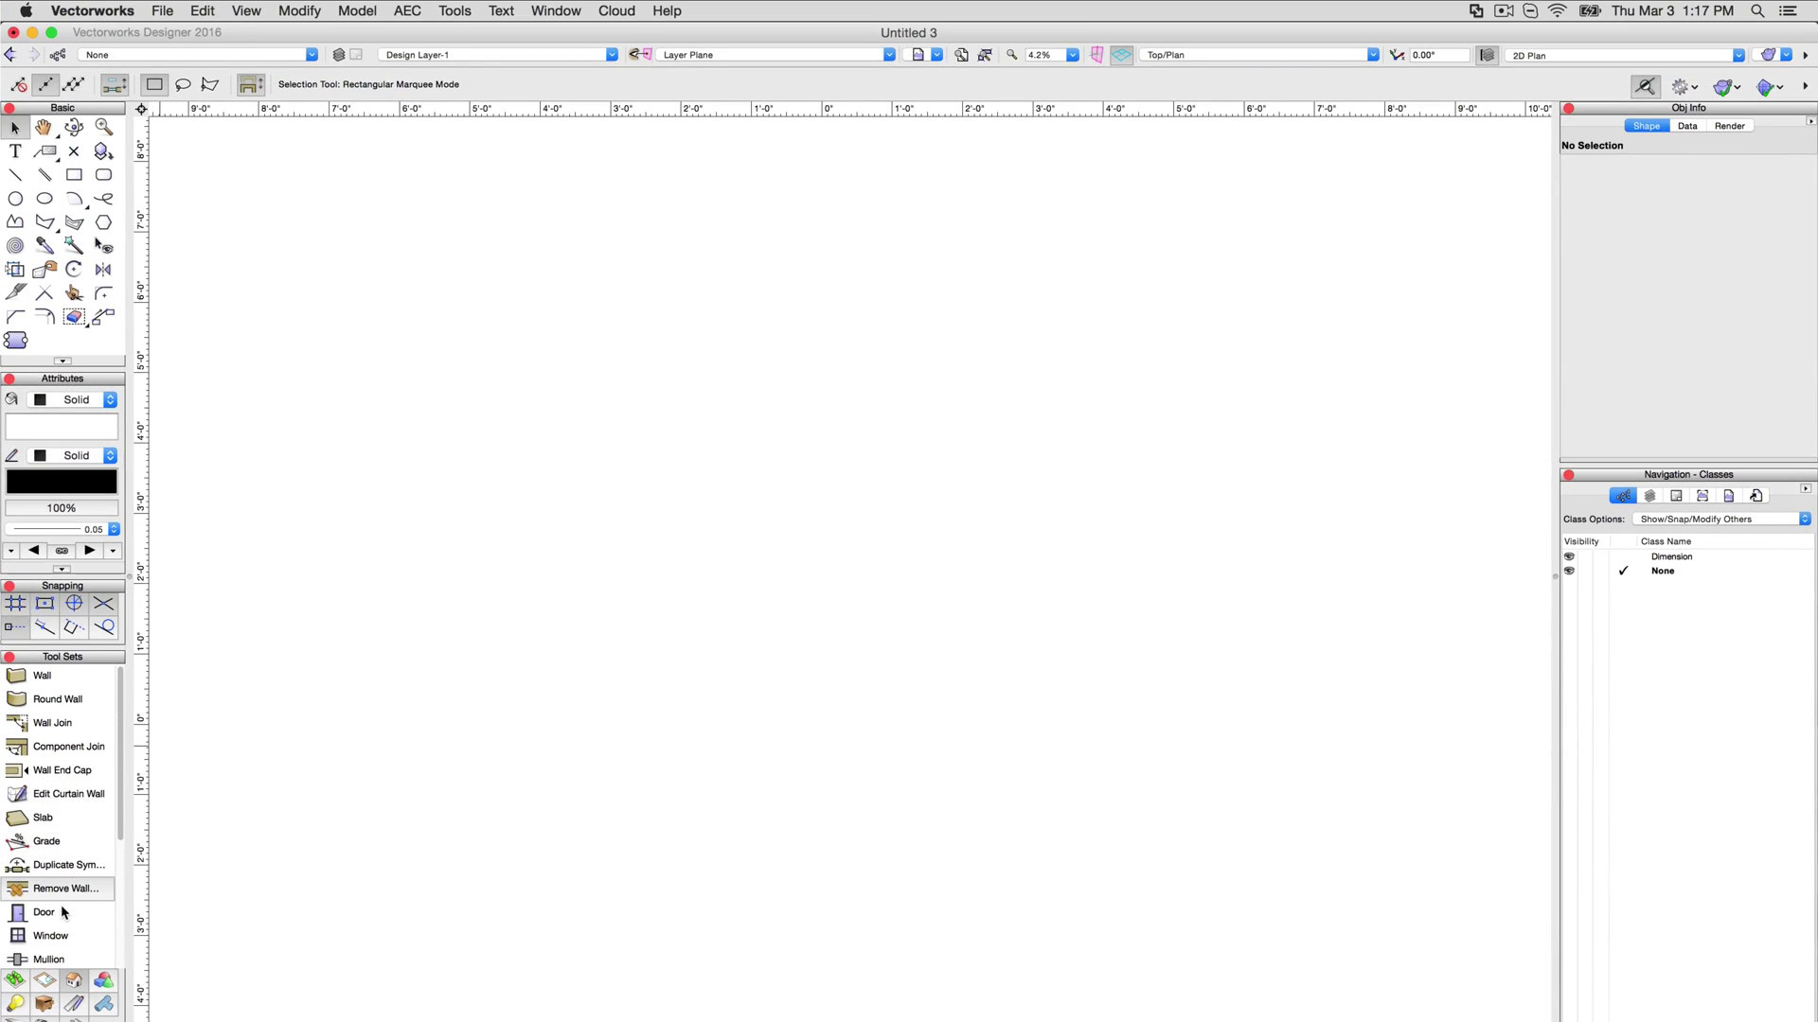
- Place a door in the floor plan with the Door tool, setting its rotation
left_click(57, 910)
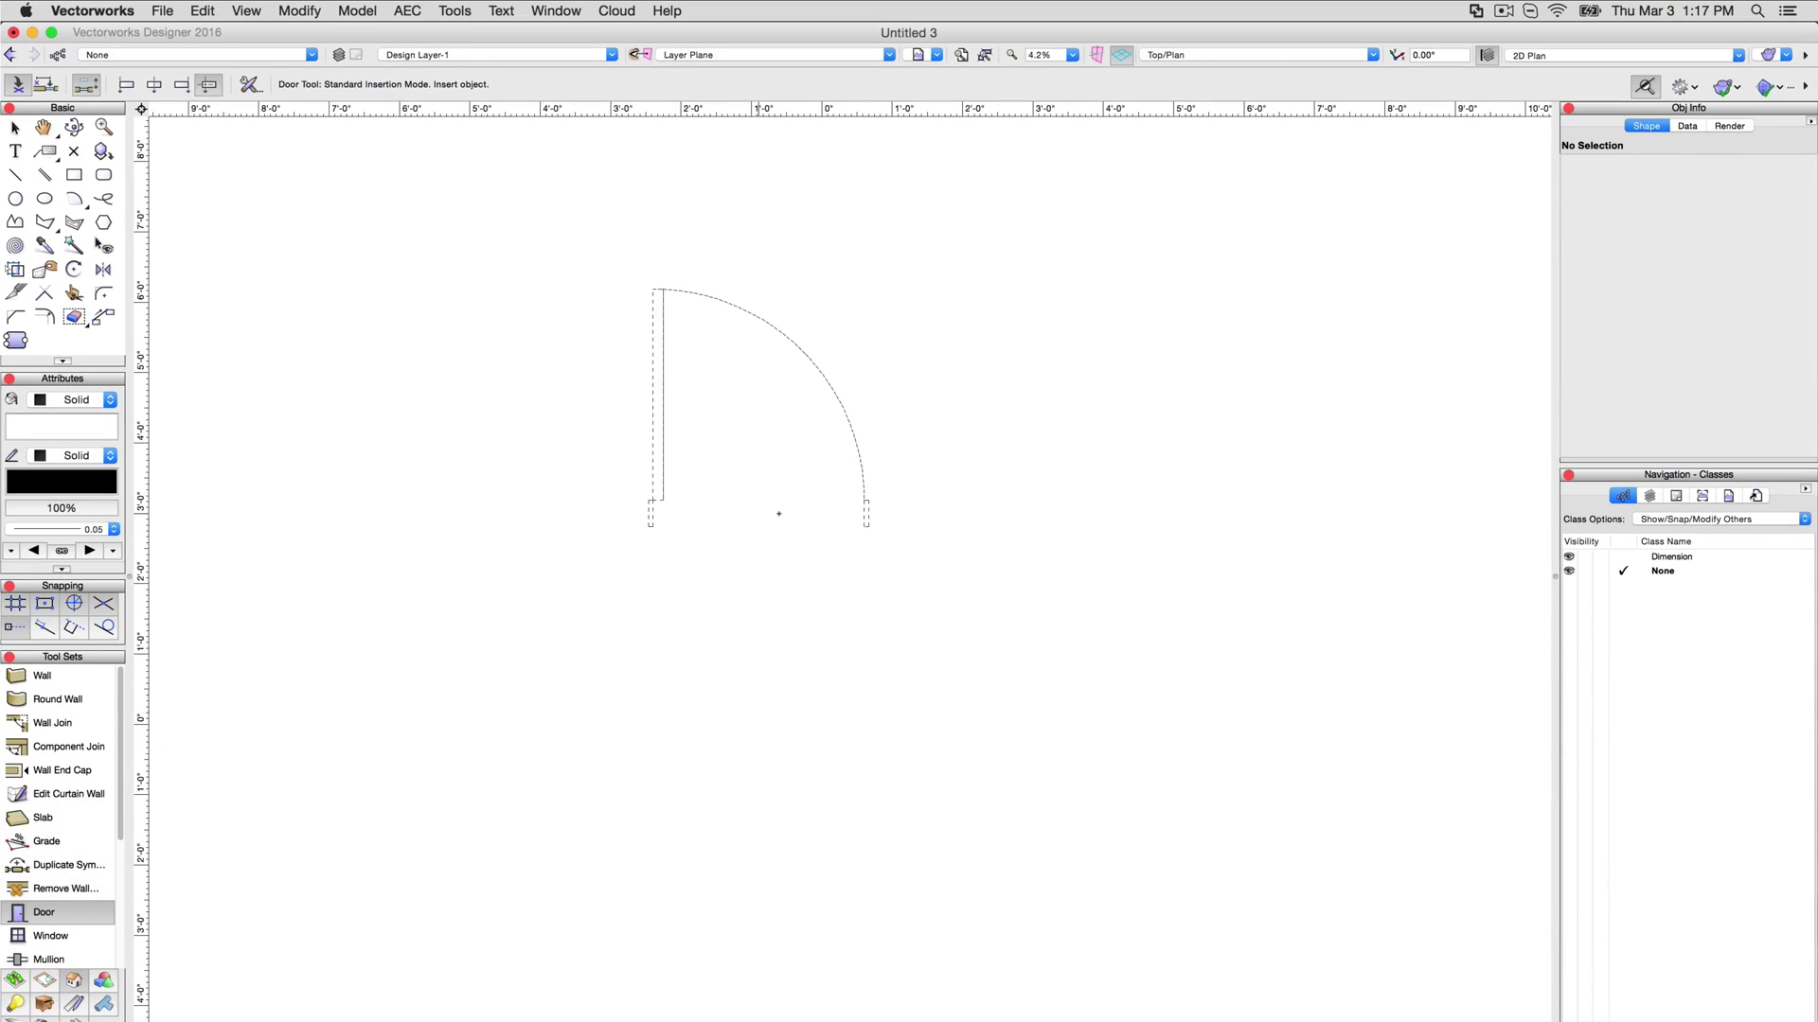
left_click(811, 581)
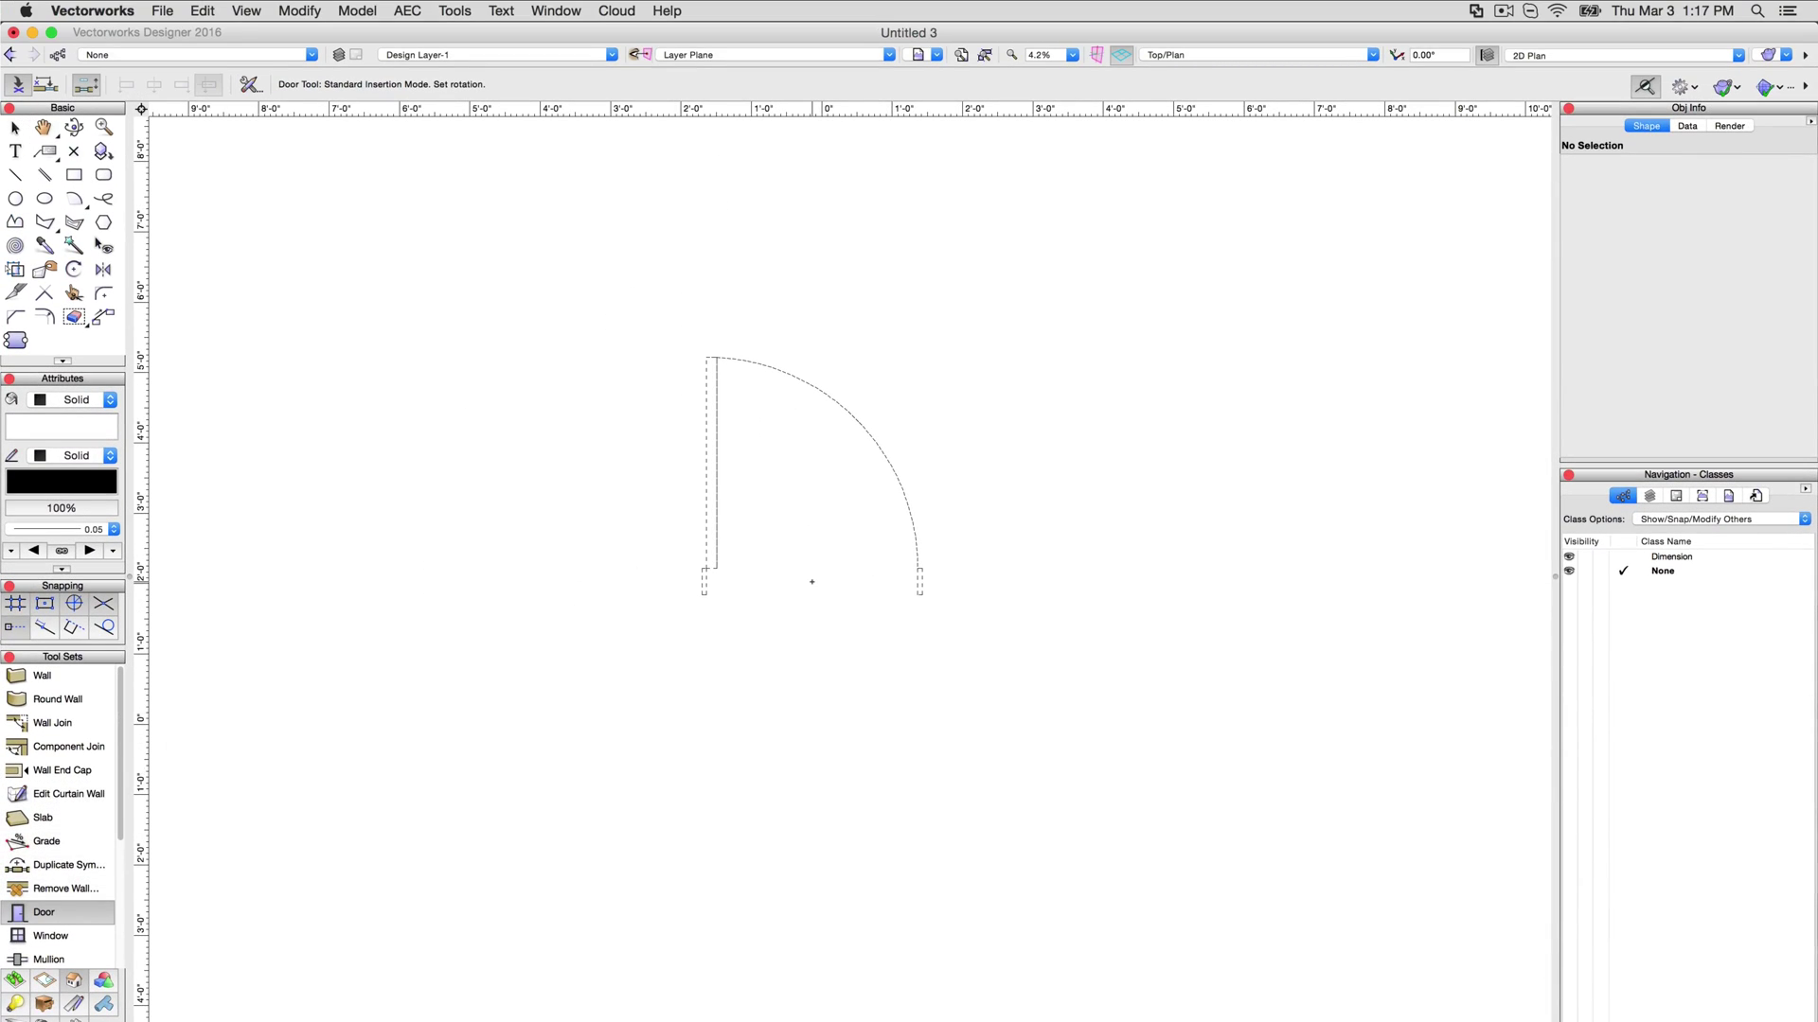
left_click(811, 582)
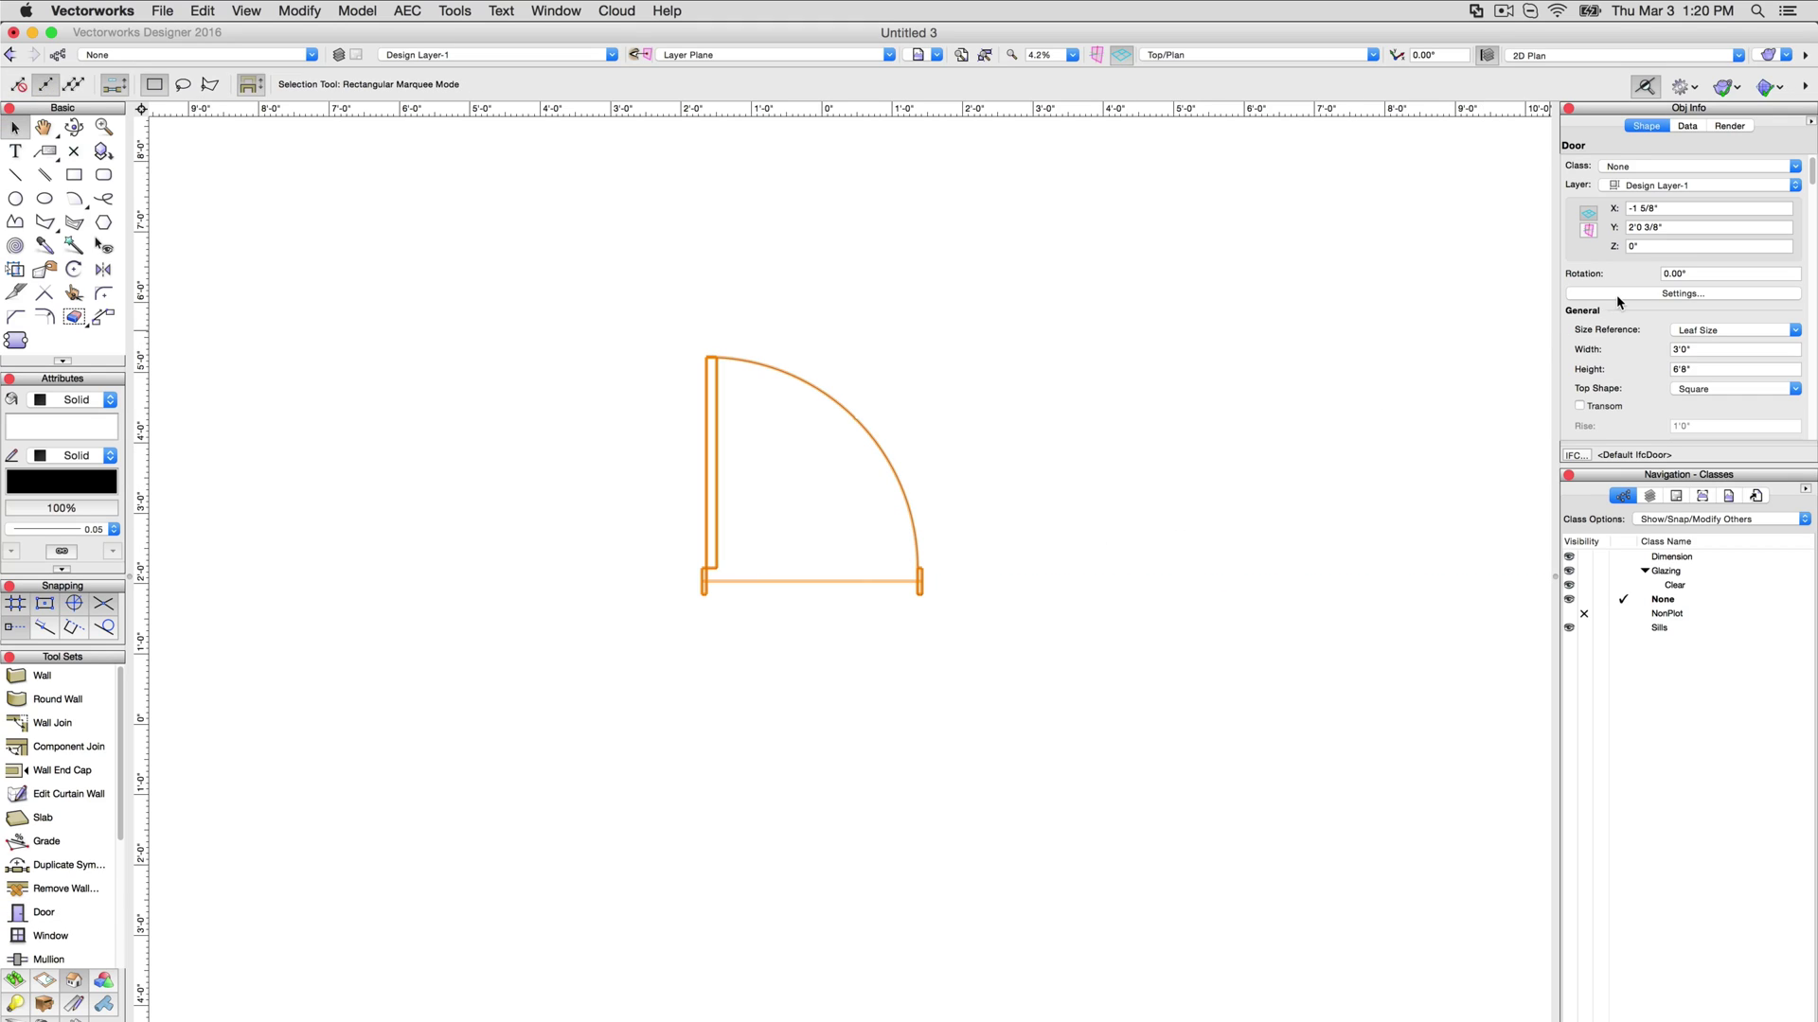
- In the door's Classes settings, start a new class for Int. Rail/Stiles
left_click(1618, 292)
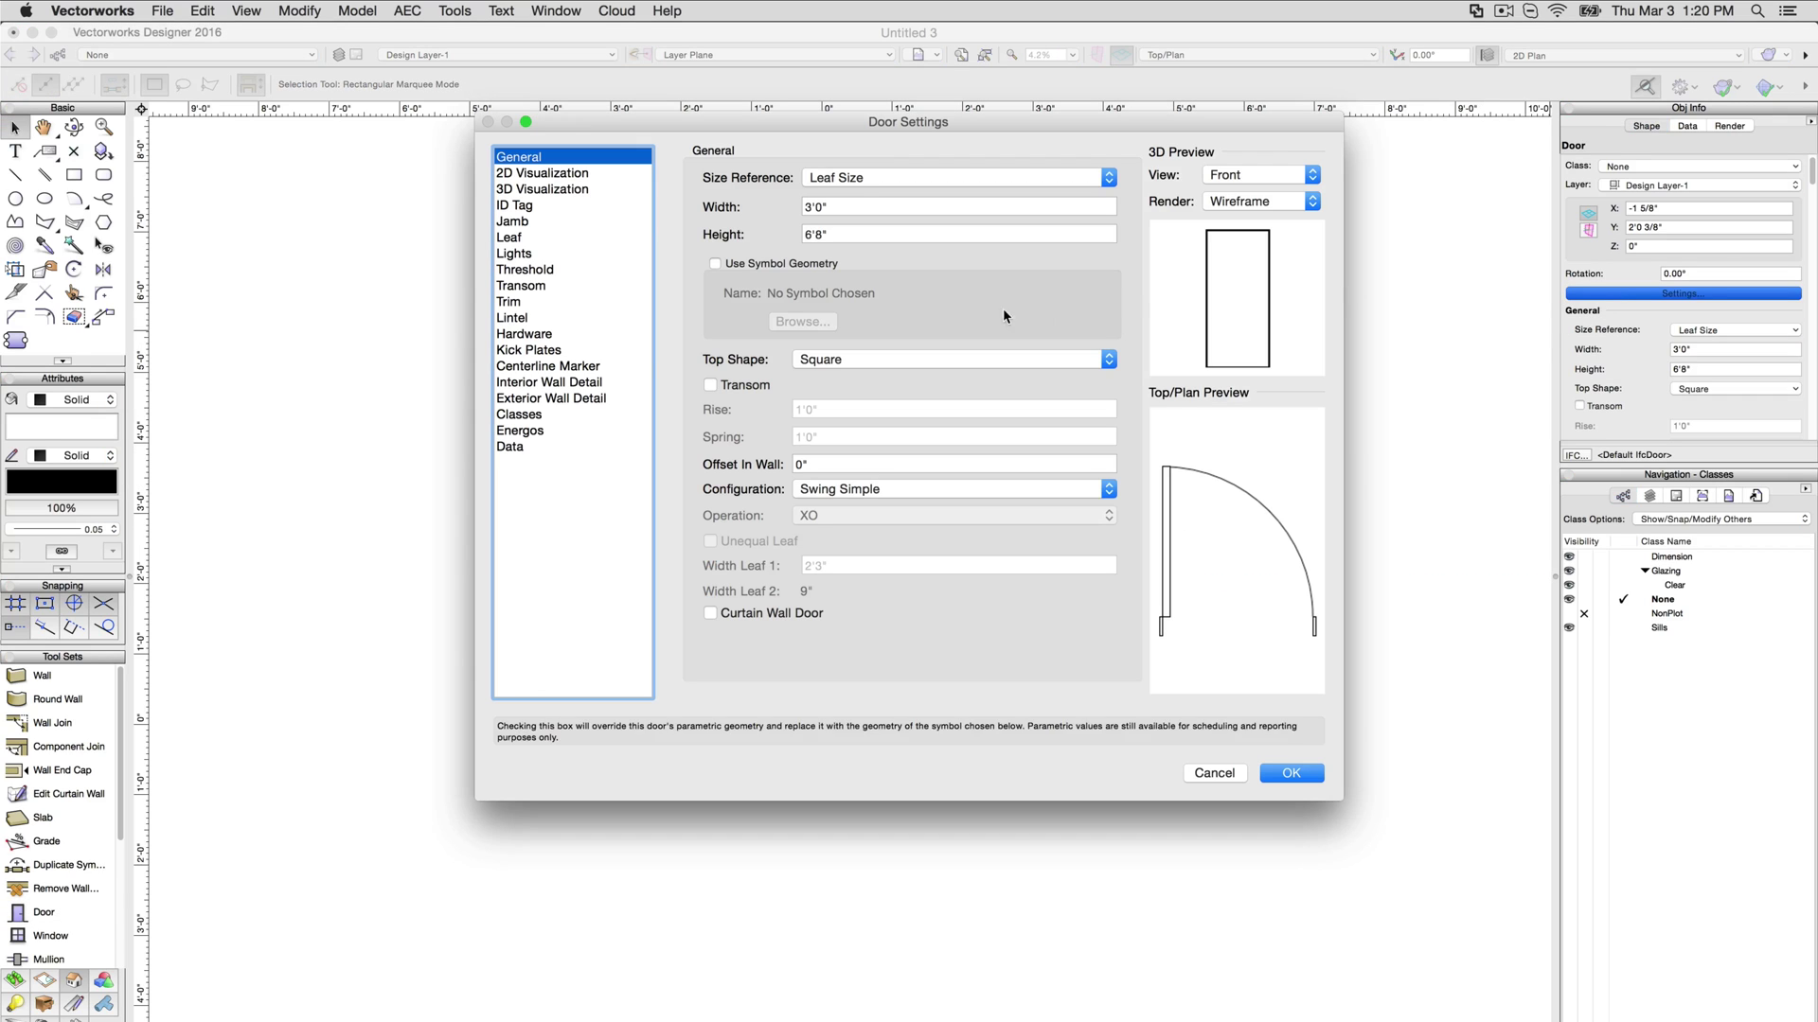
left_click(536, 415)
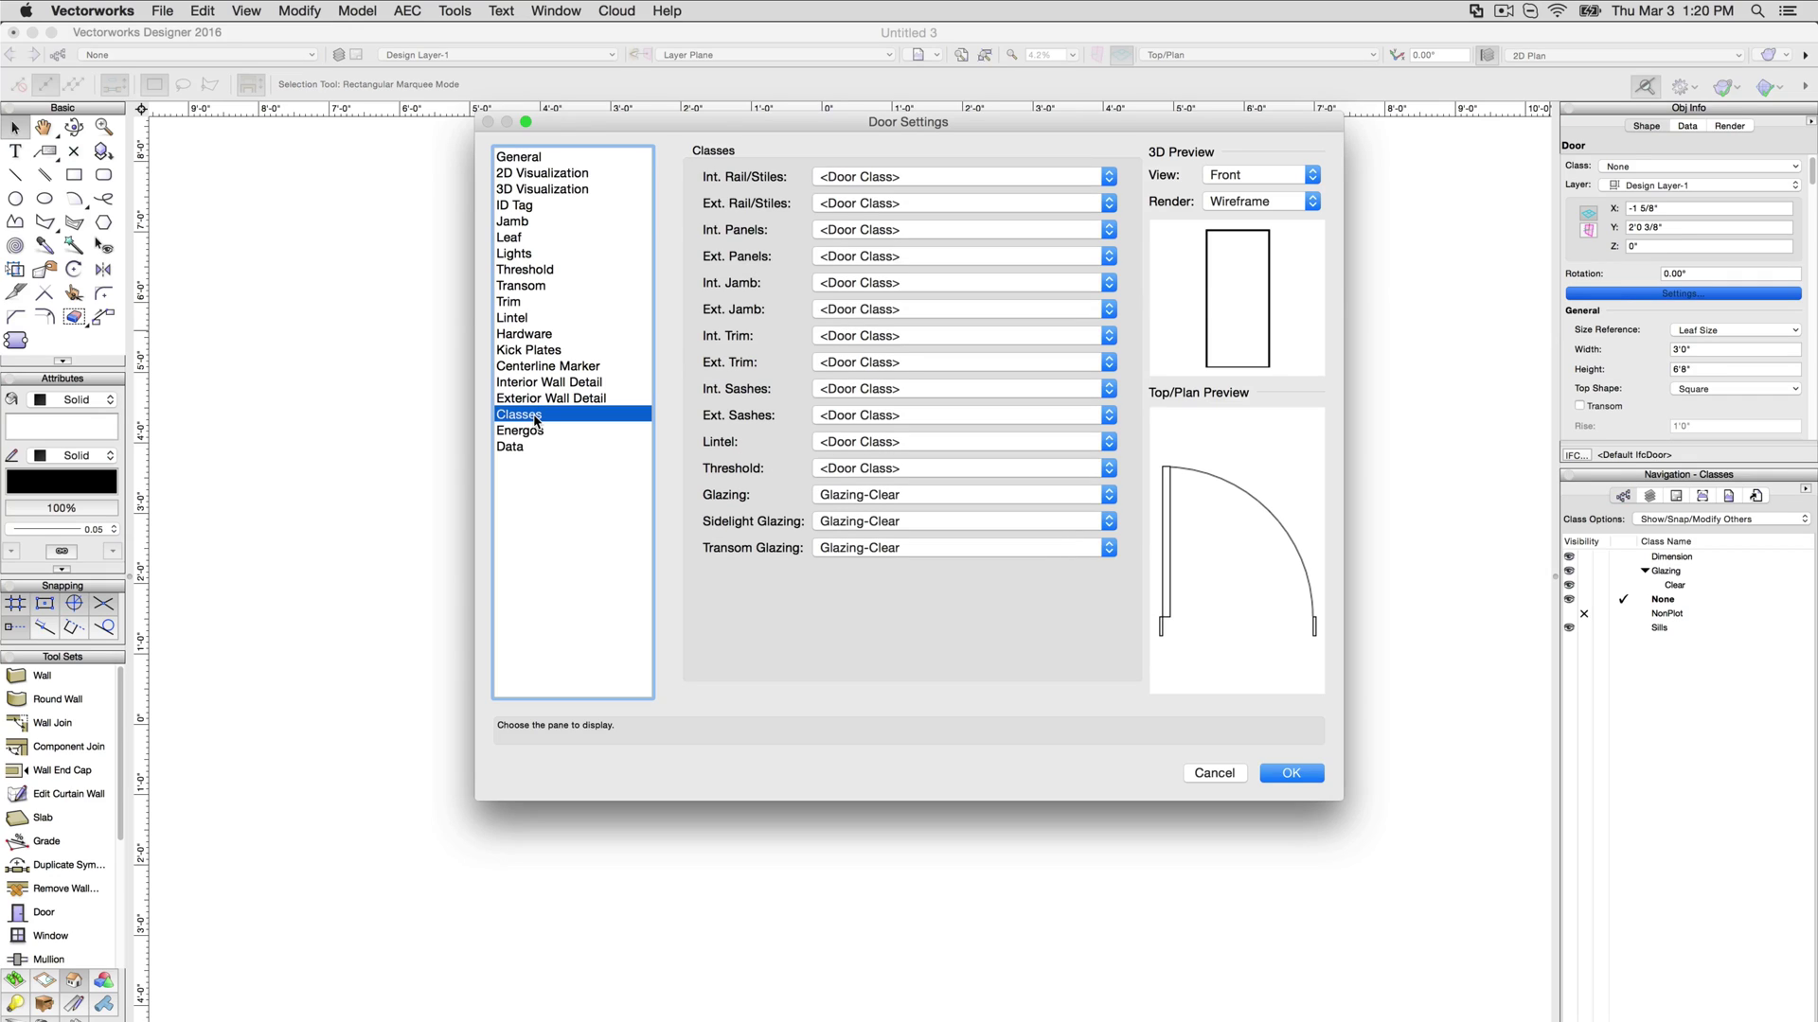
left_click(930, 175)
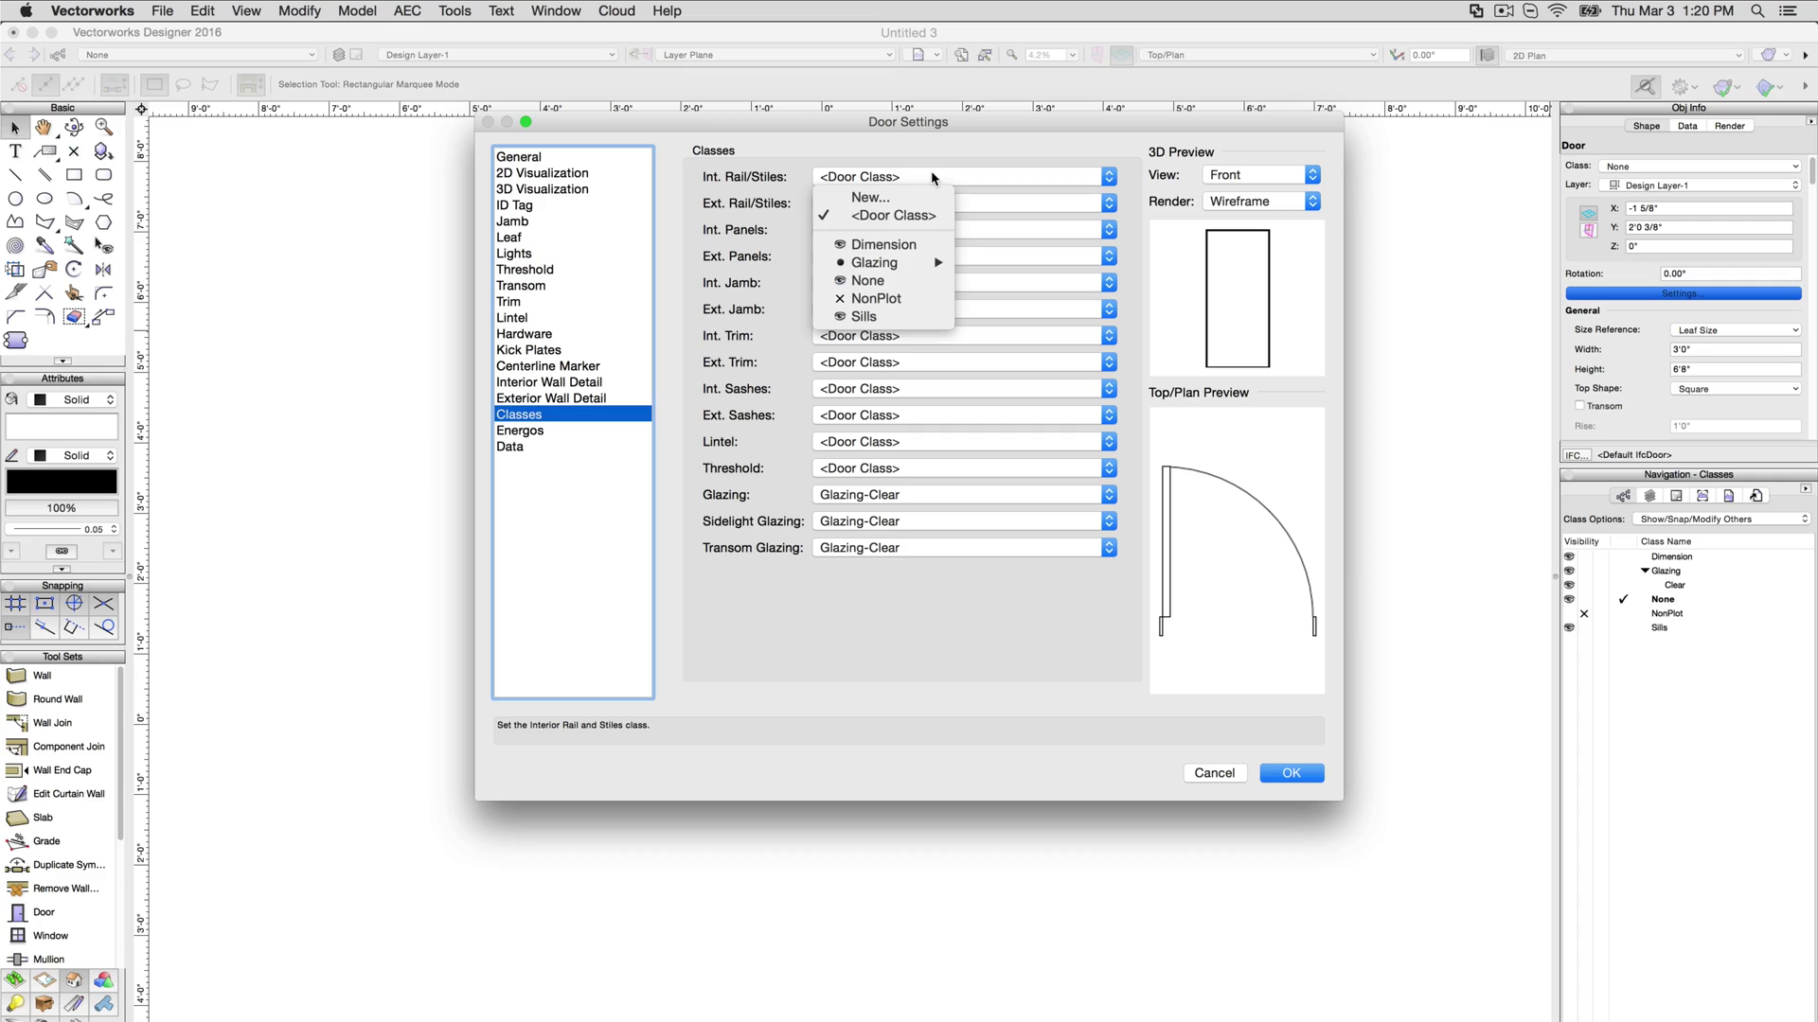
left_click(924, 196)
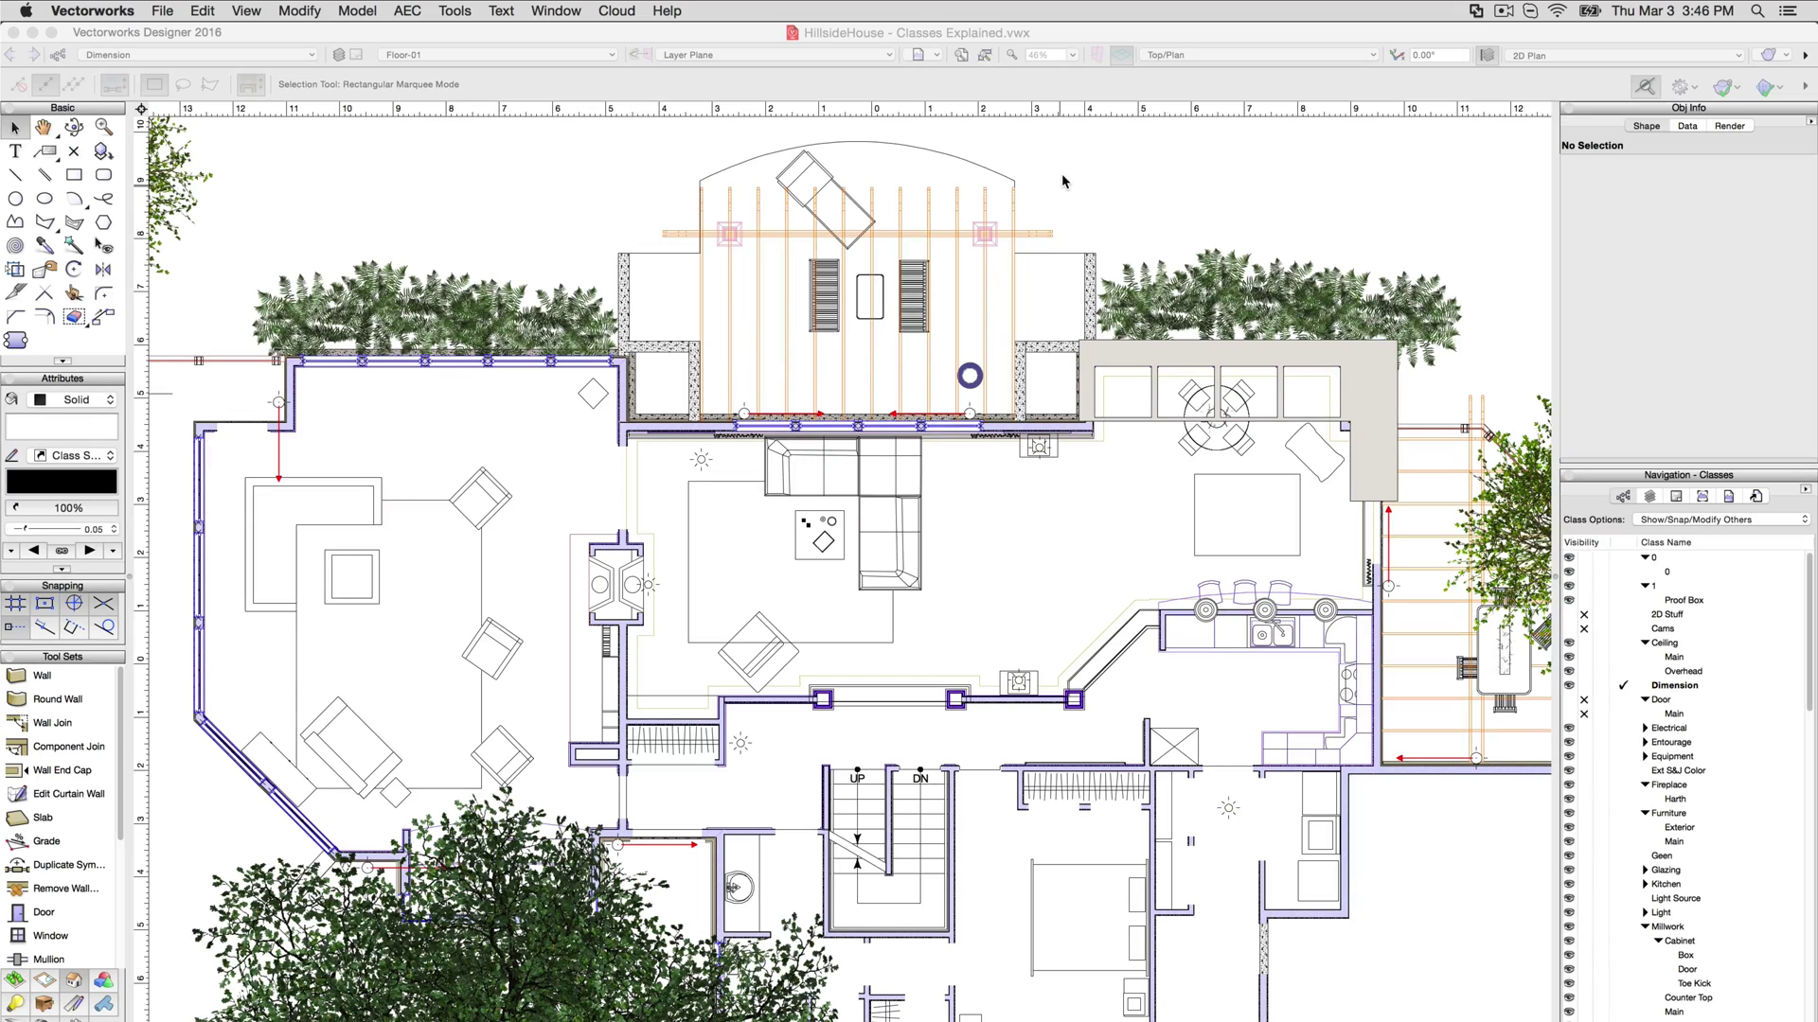
- Open the Organization dialog from the Tools menu
left_click(1084, 166)
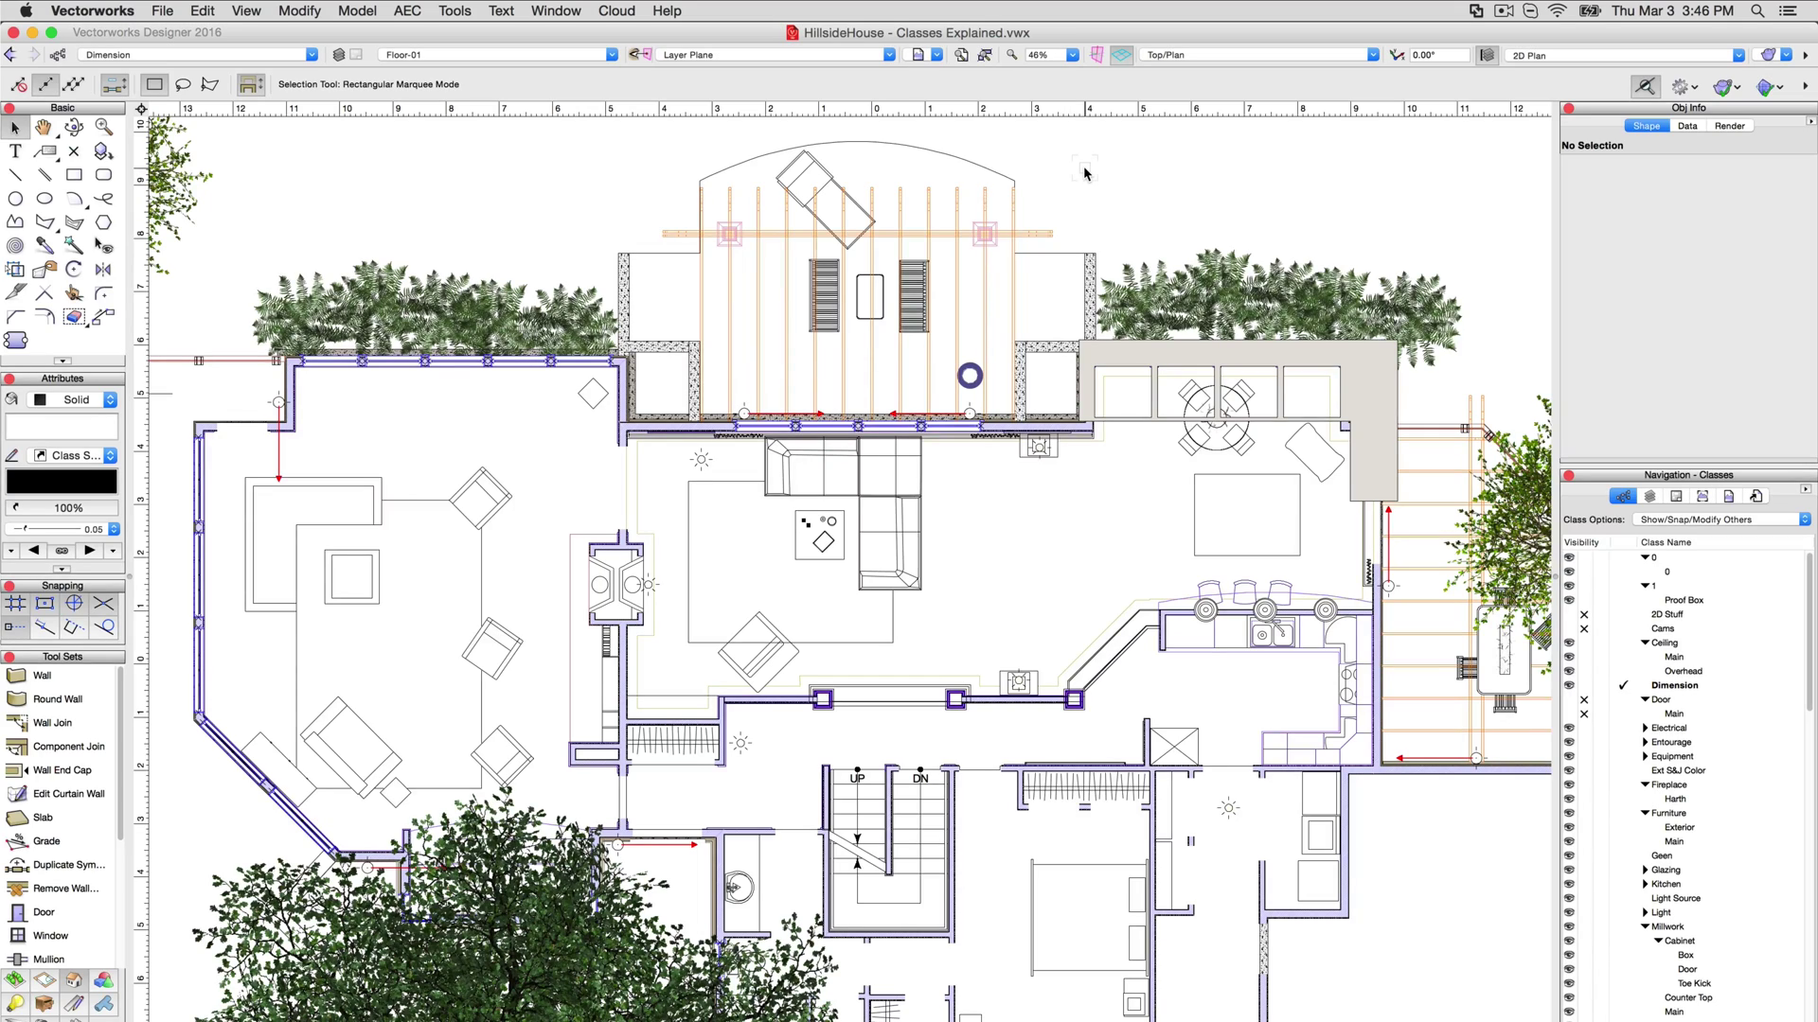
left_click(472, 12)
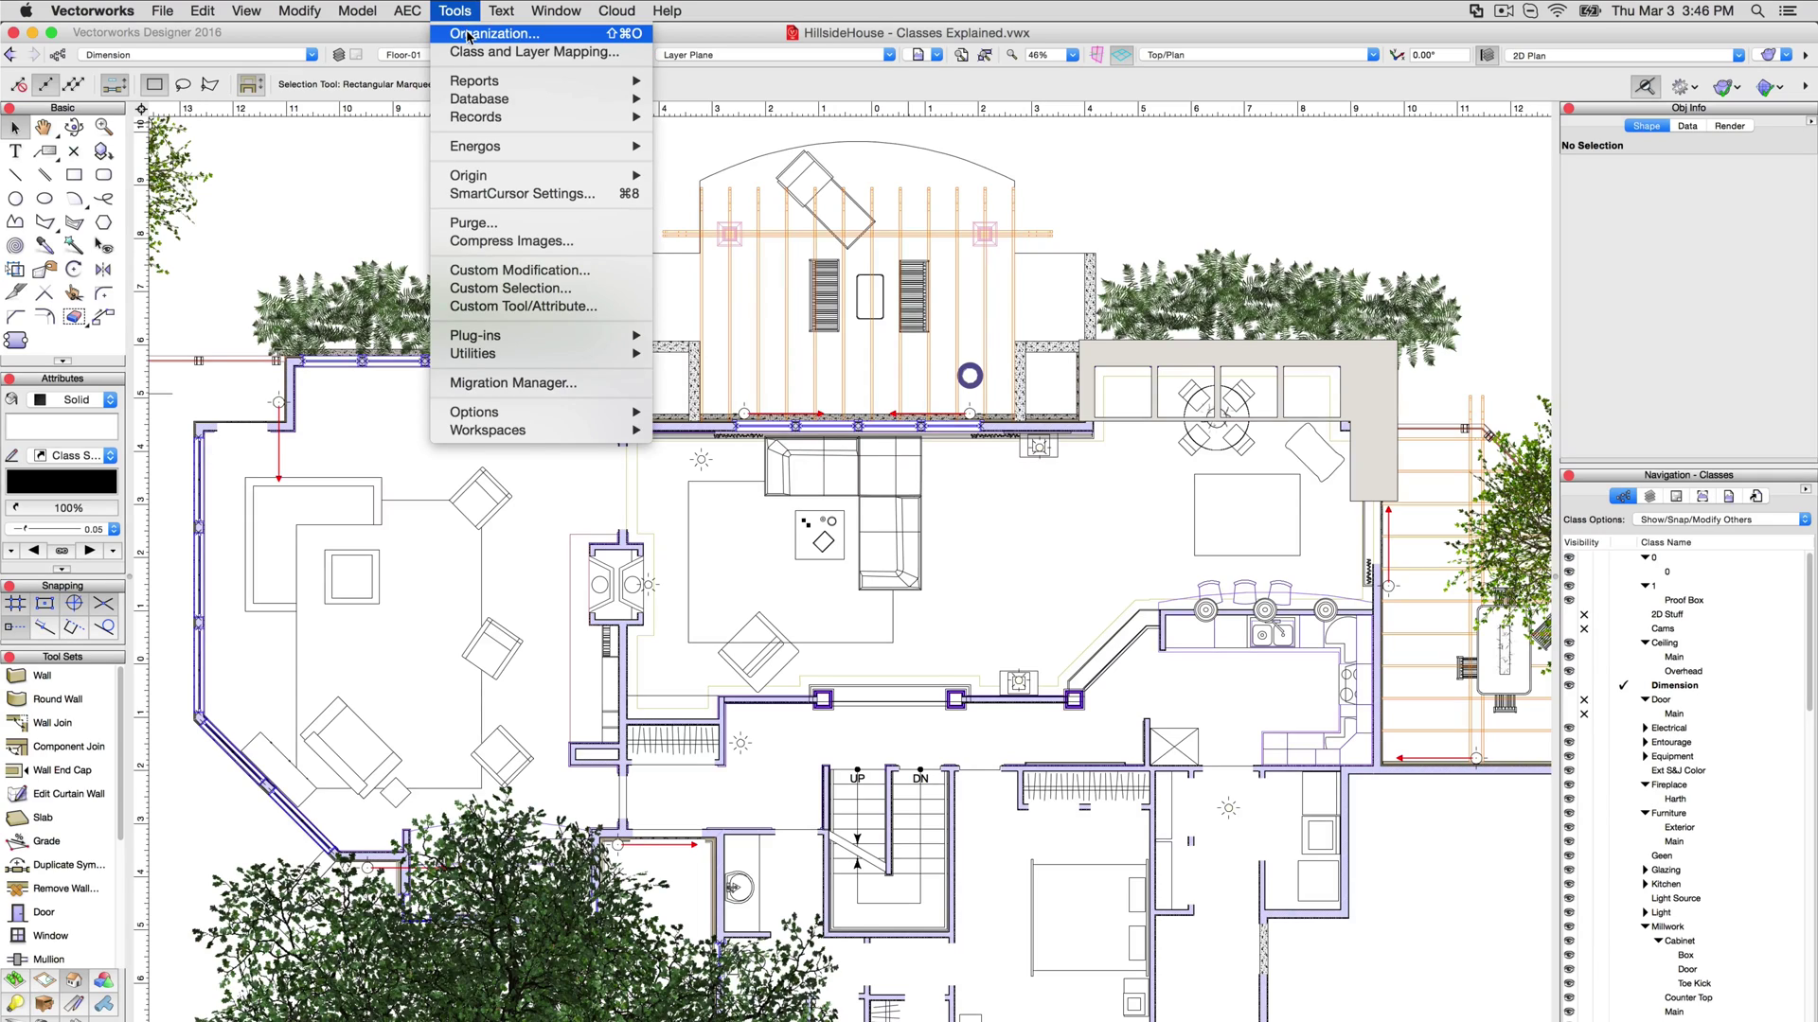
left_click(468, 39)
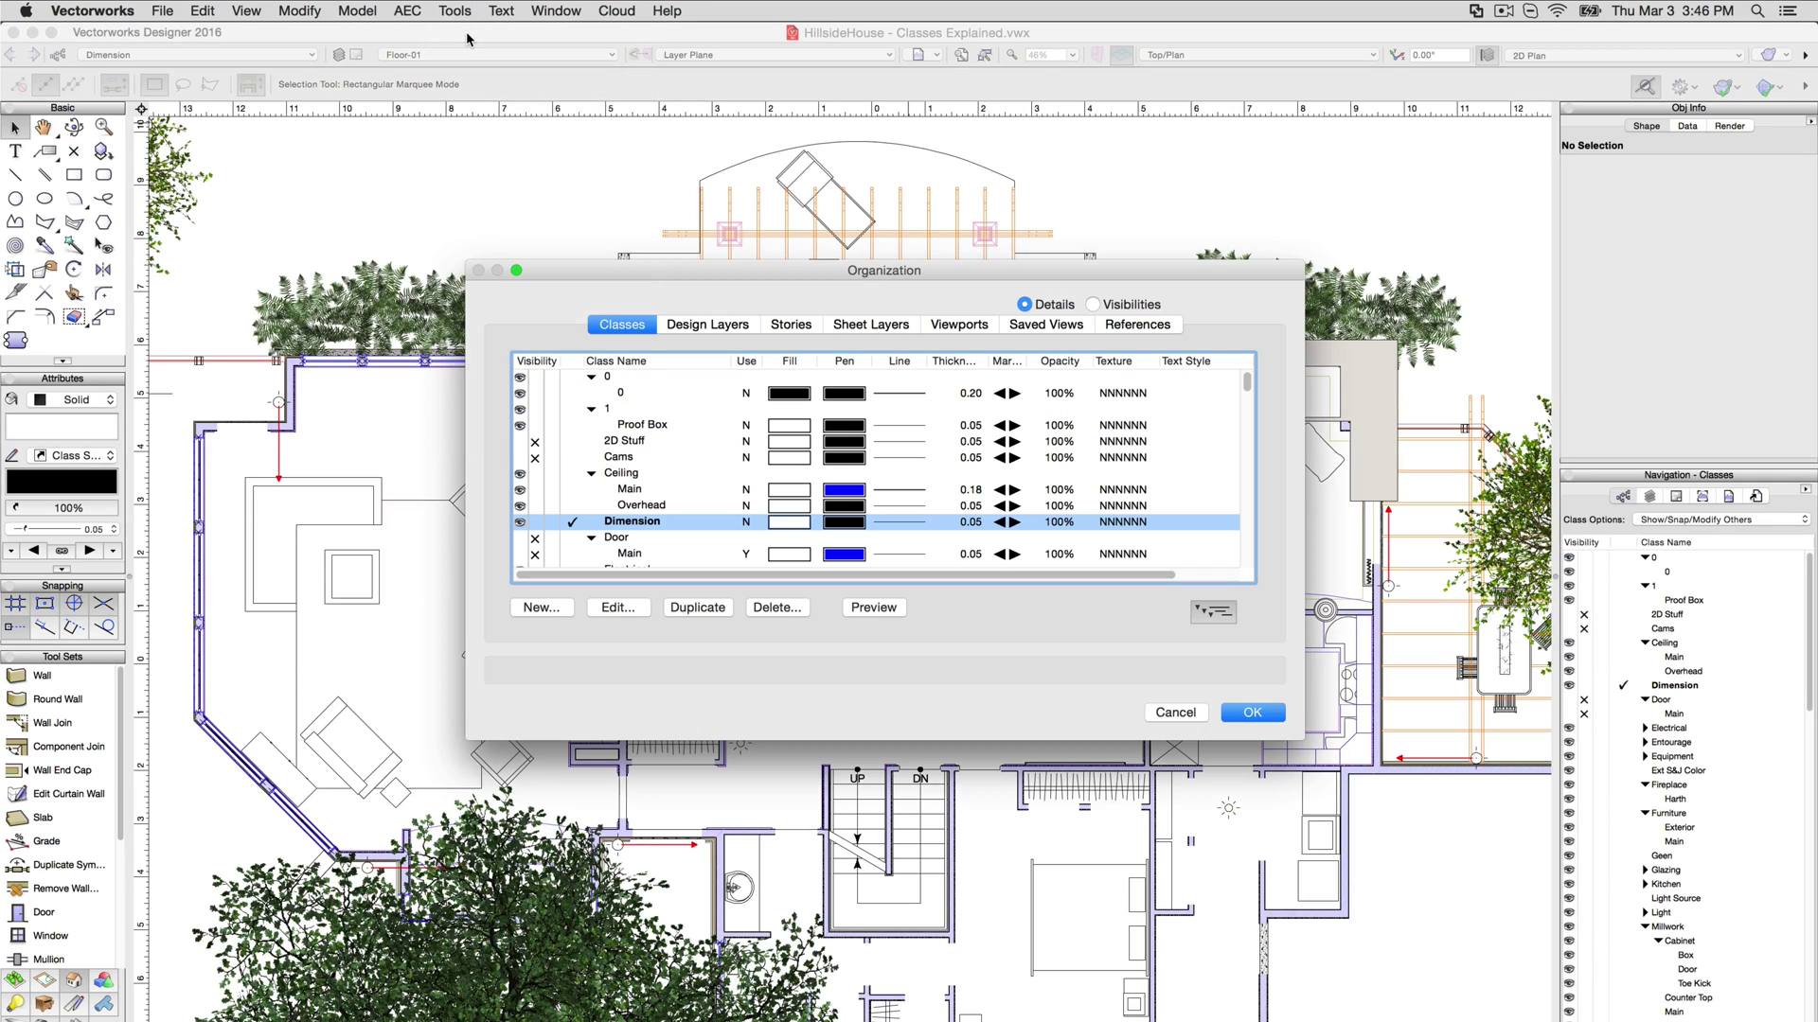
scroll(691, 520, "down", 2)
scroll(692, 520, "down", 2)
scroll(691, 521, "down", 2)
scroll(692, 519, "down", 2)
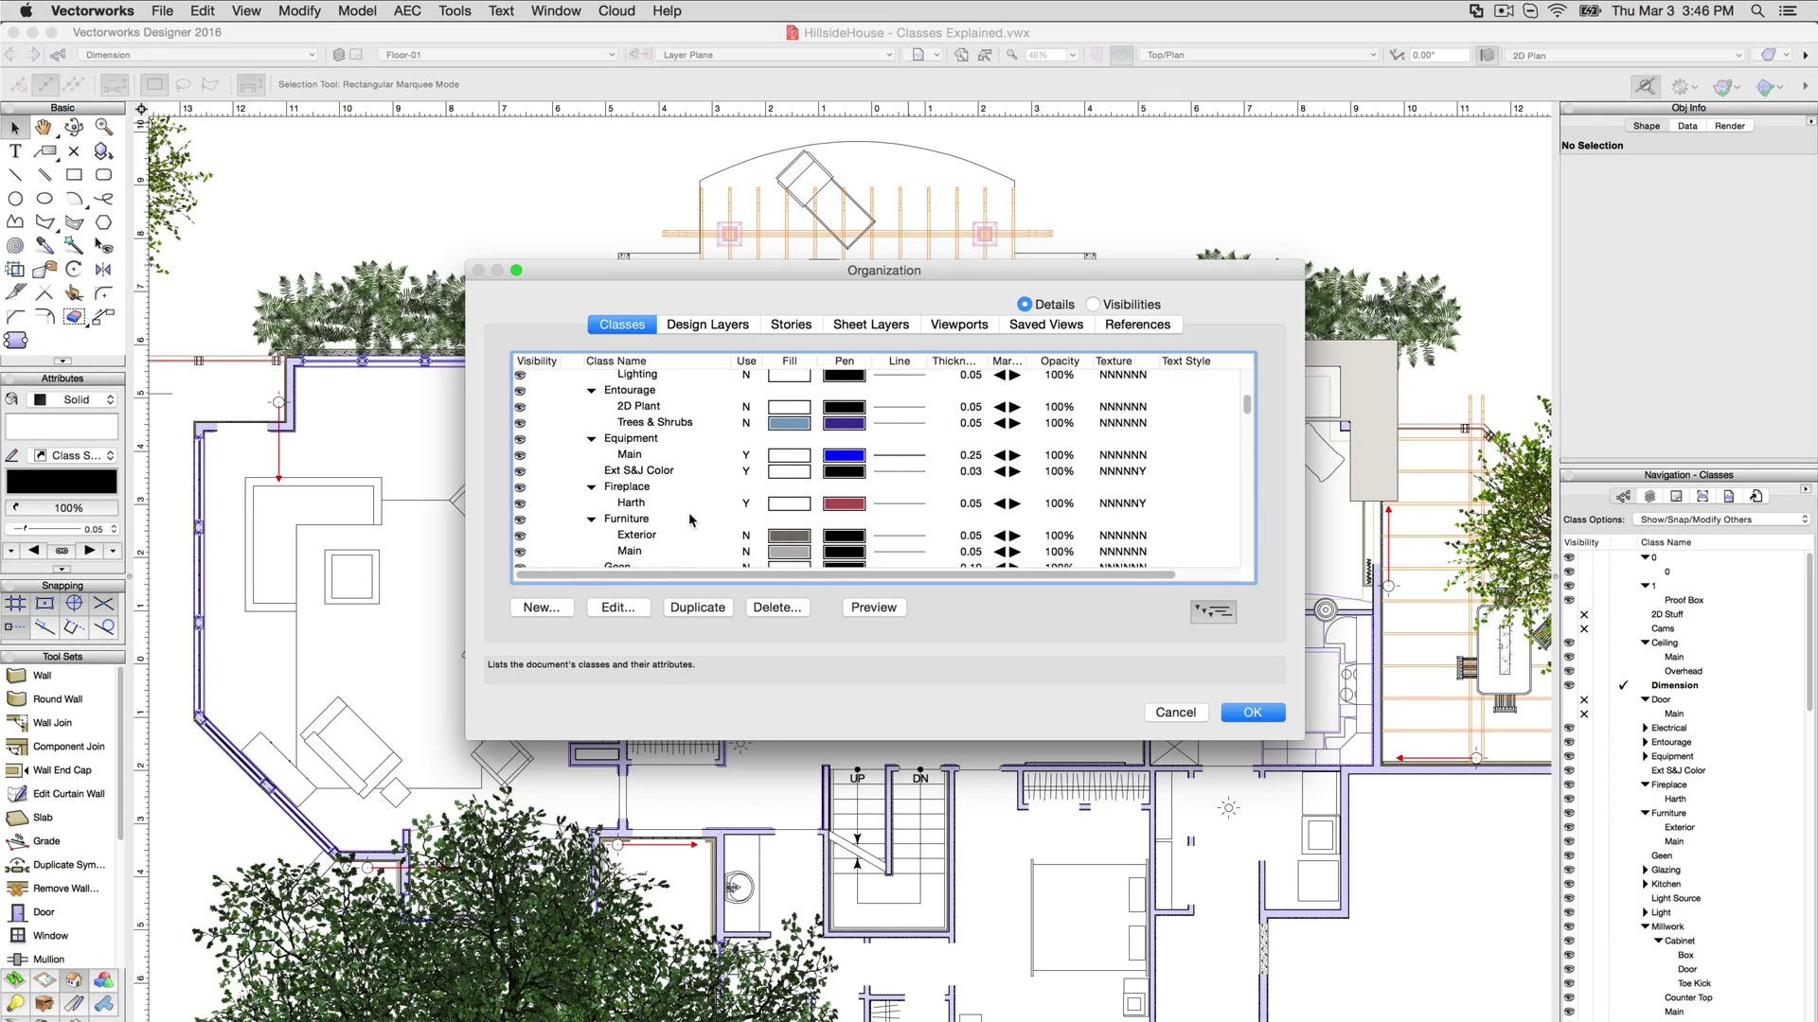
scroll(692, 520, "down", 2)
- Delete the Furniture-Exterior class, reassigning its objects to Furniture-Main
left_click(631, 499)
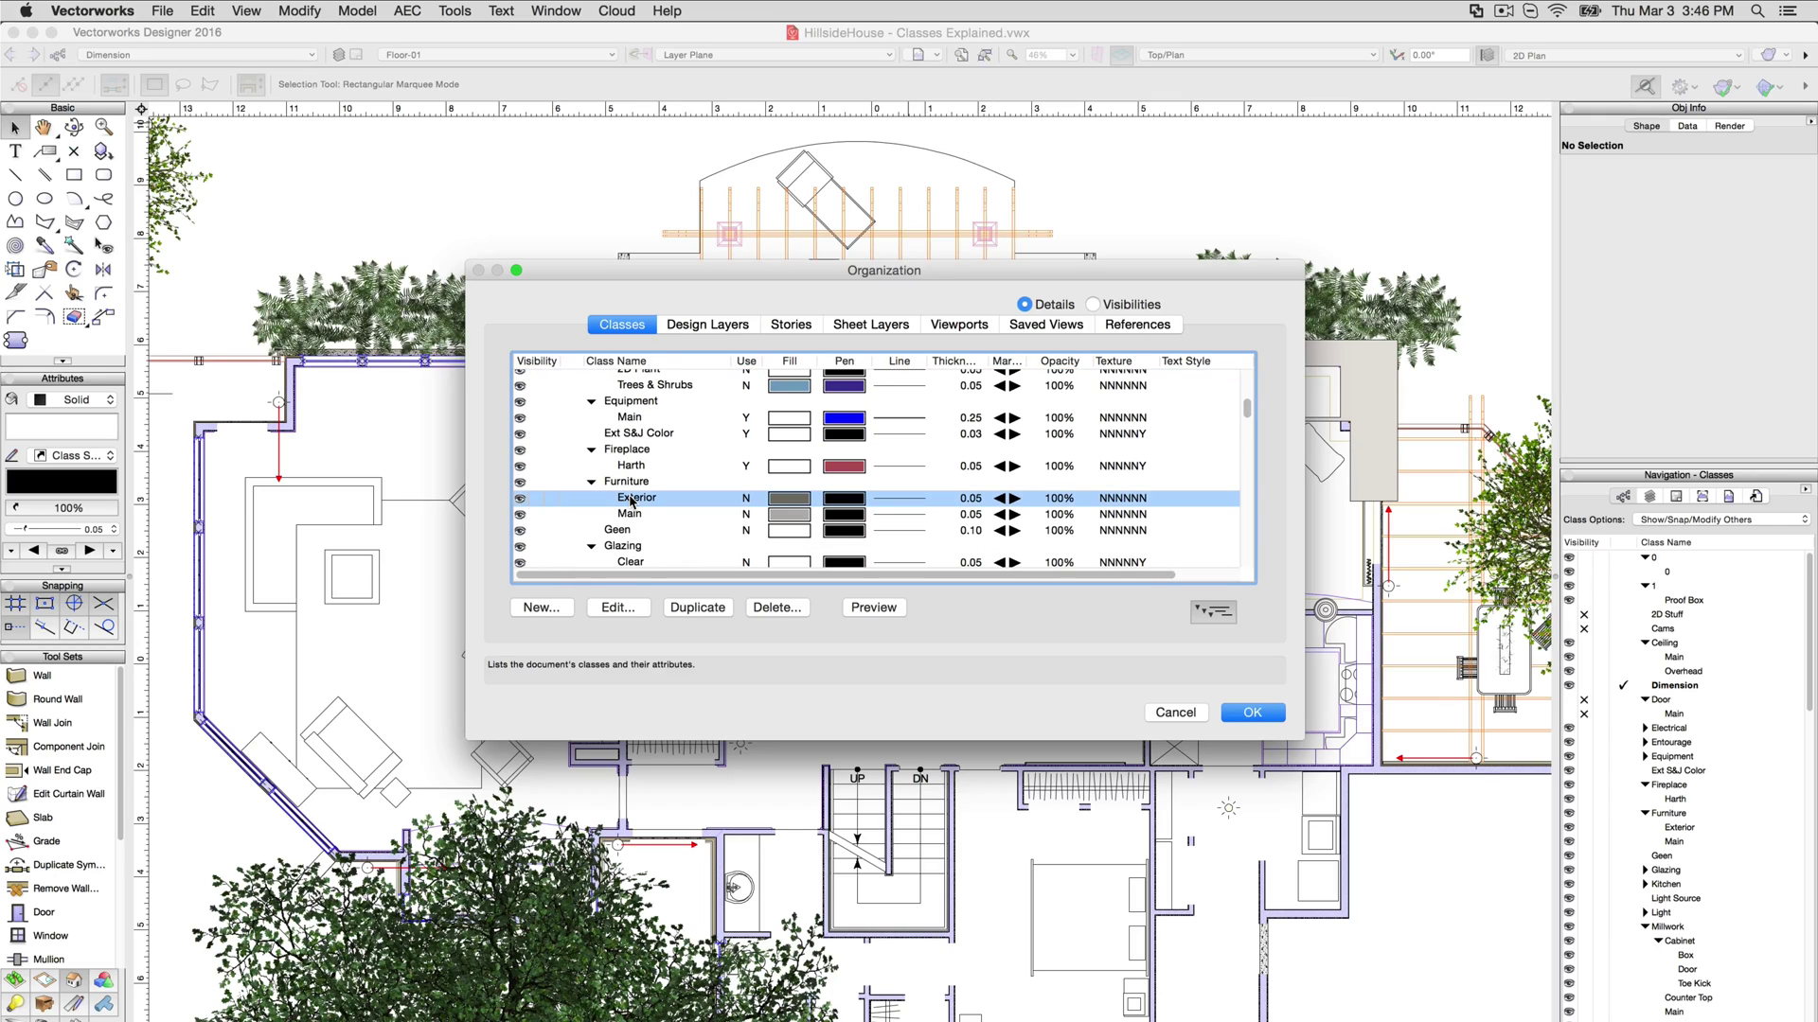
left_click(783, 609)
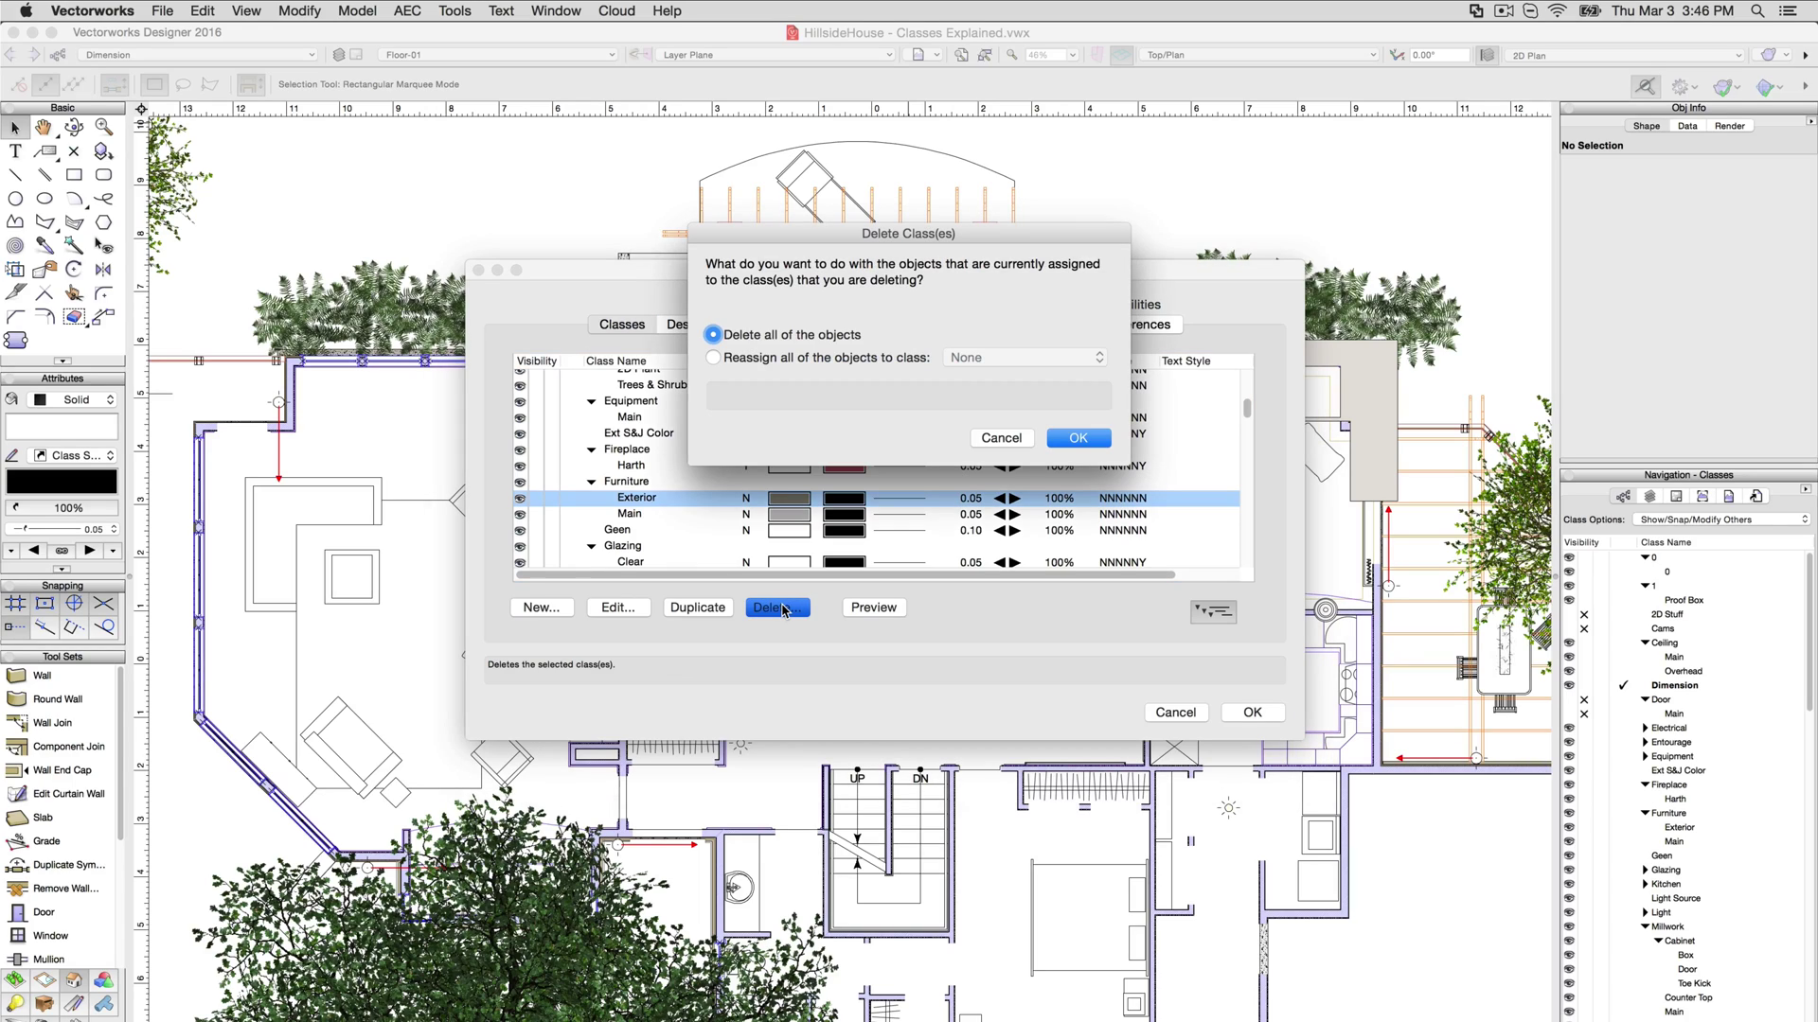
left_click(834, 359)
left_click(986, 365)
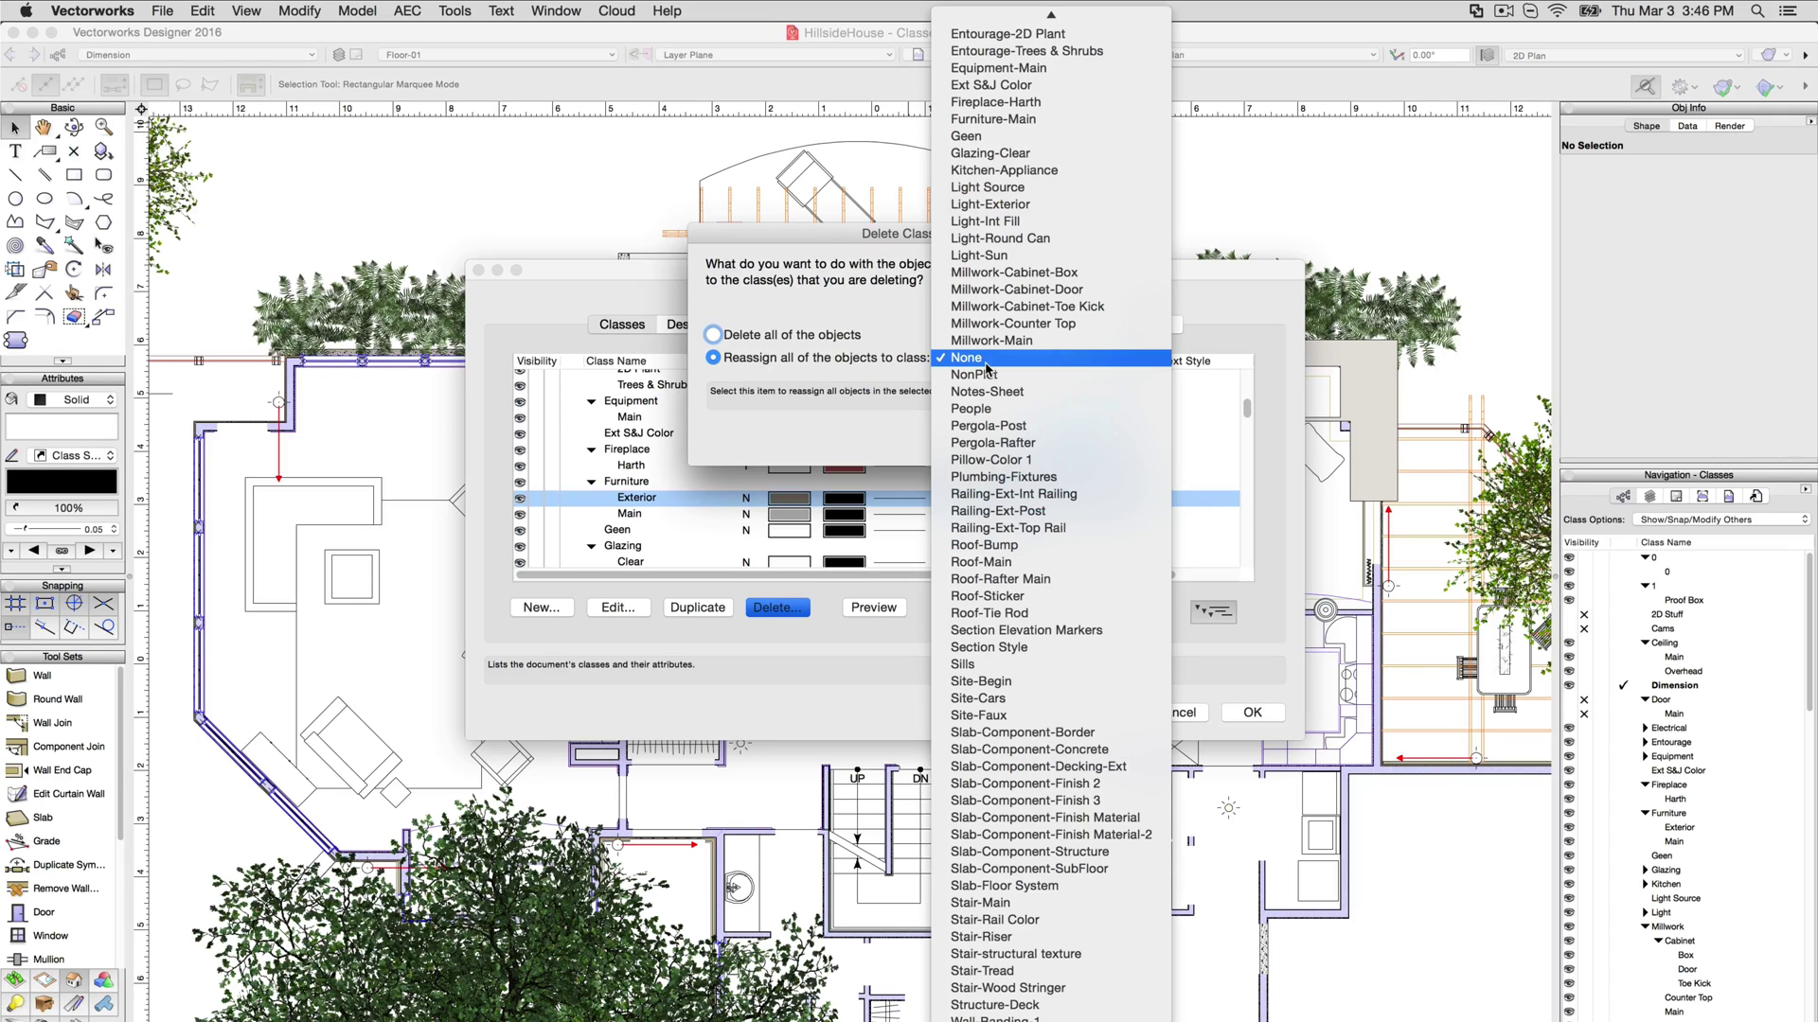
left_click(1019, 119)
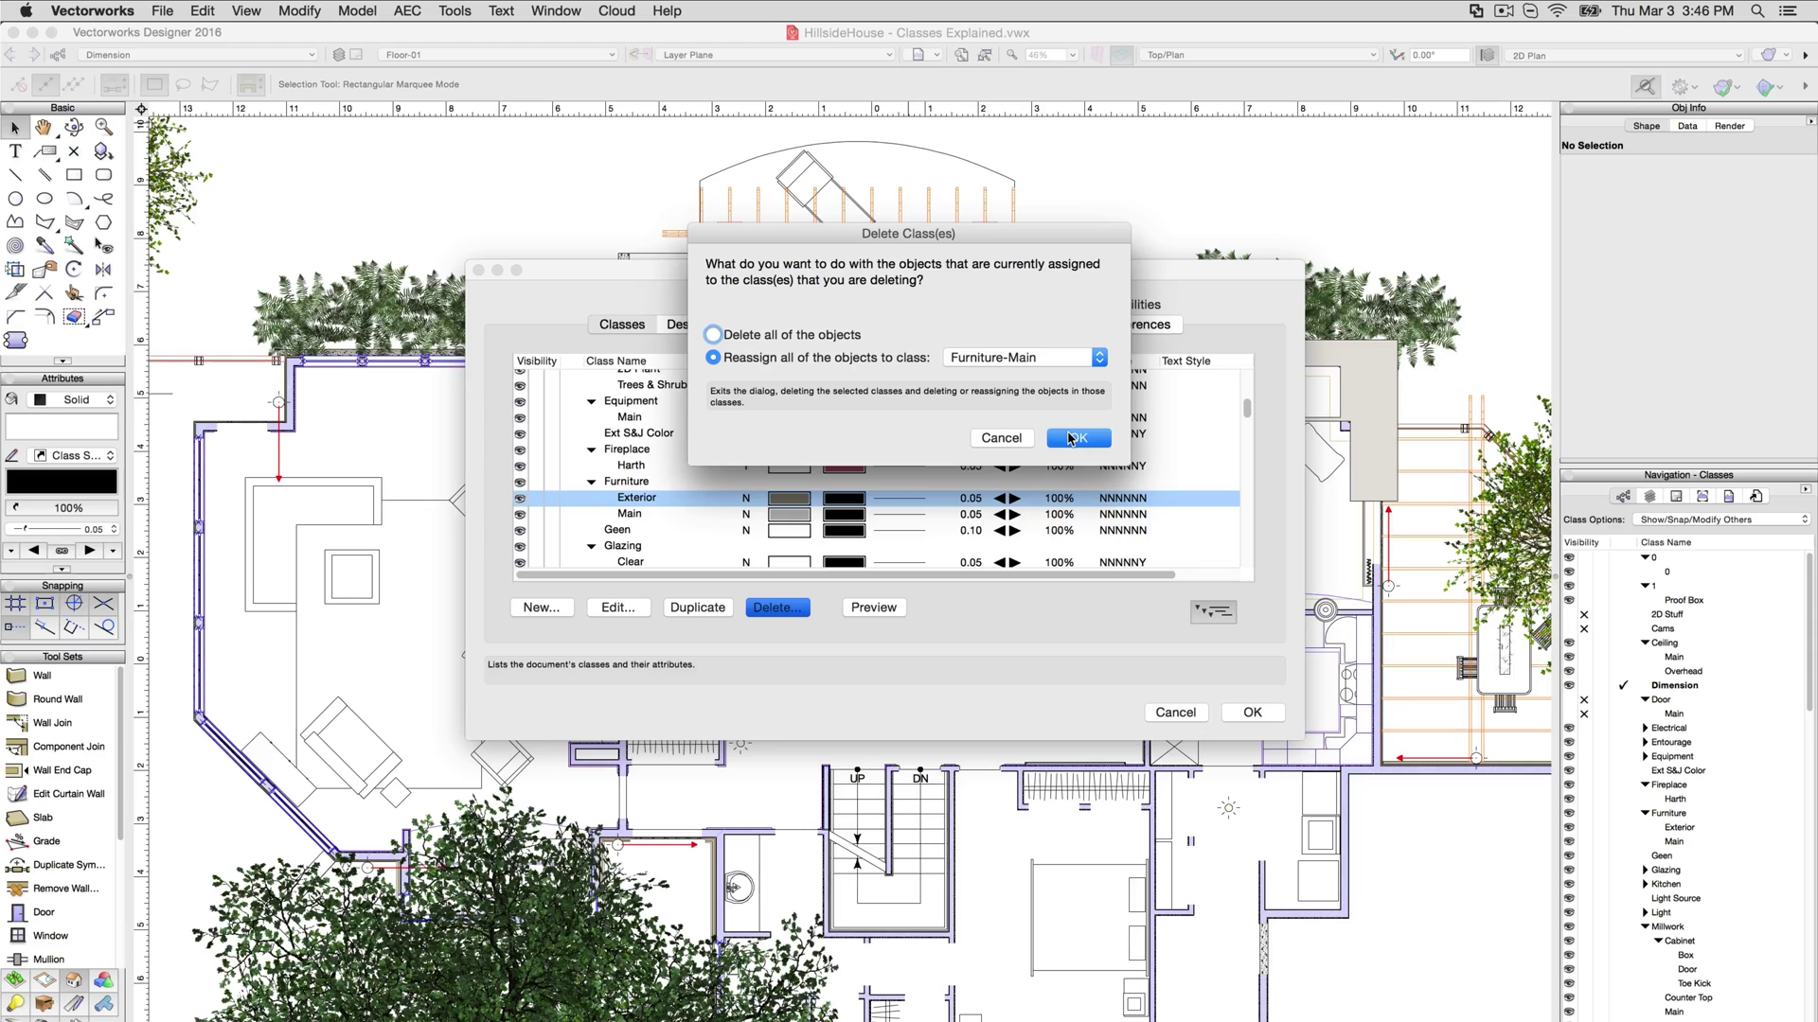
left_click(1072, 441)
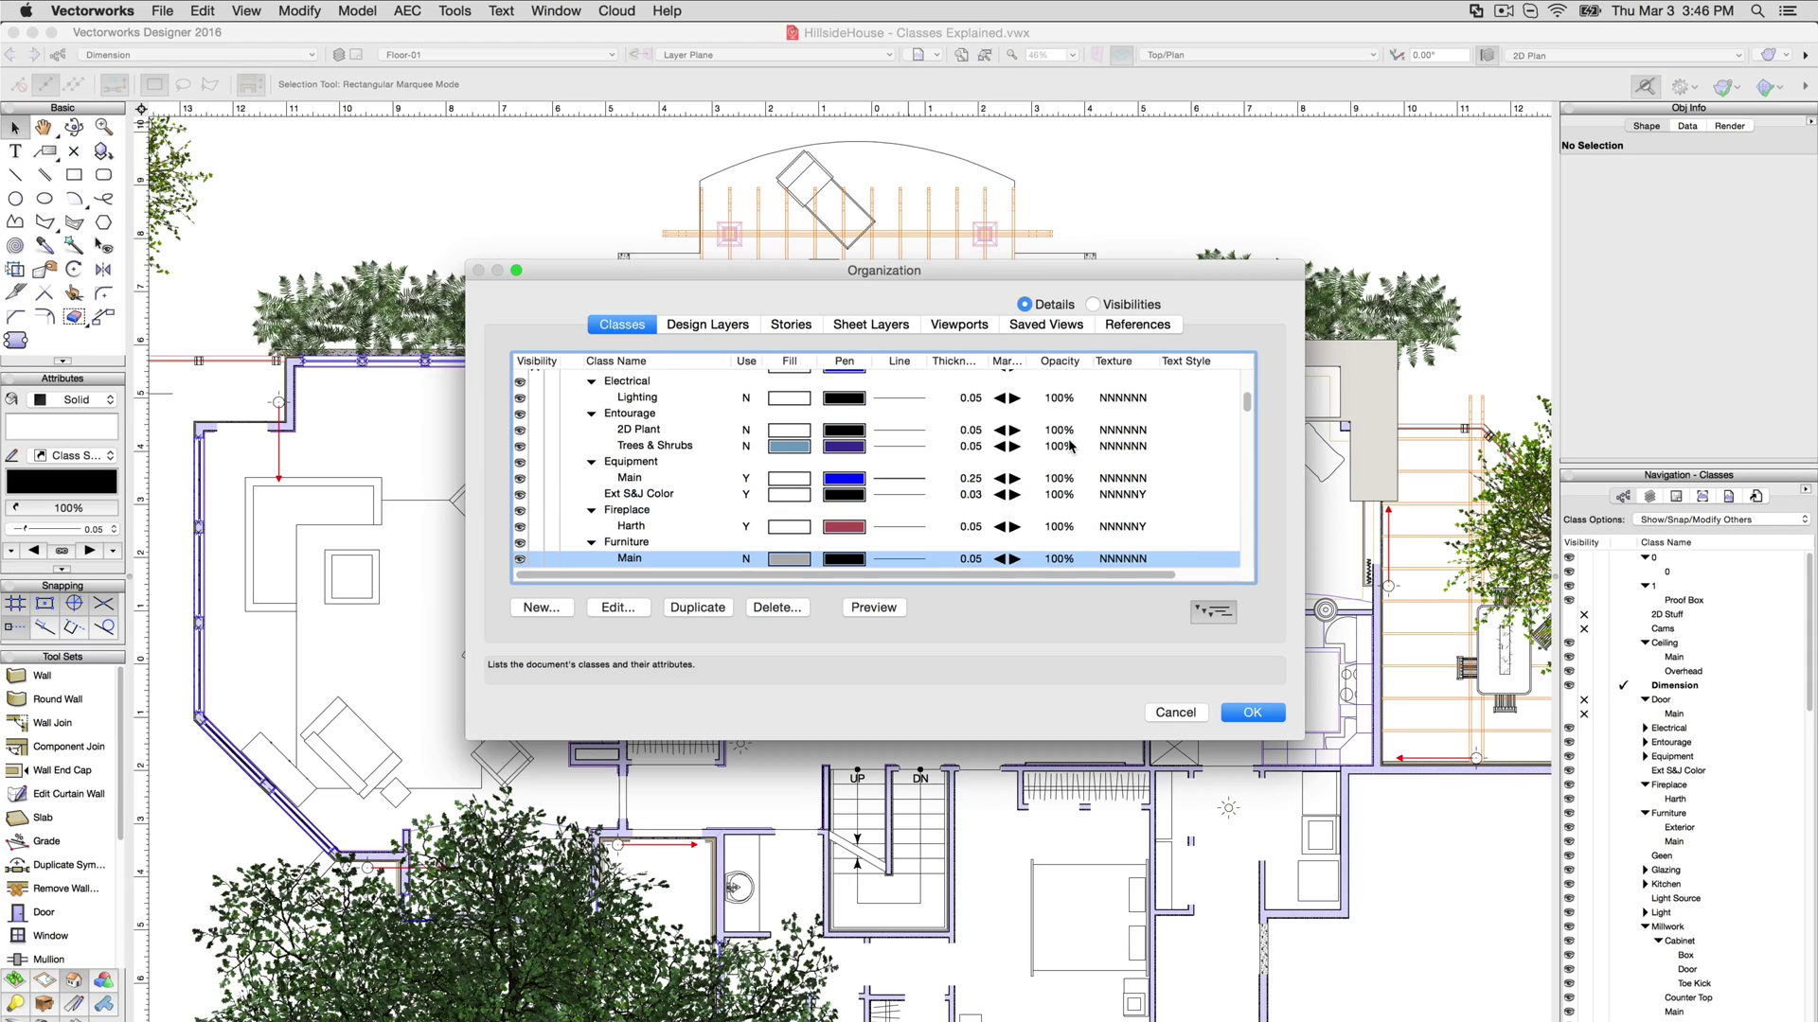
scroll(1071, 446, "down", 2)
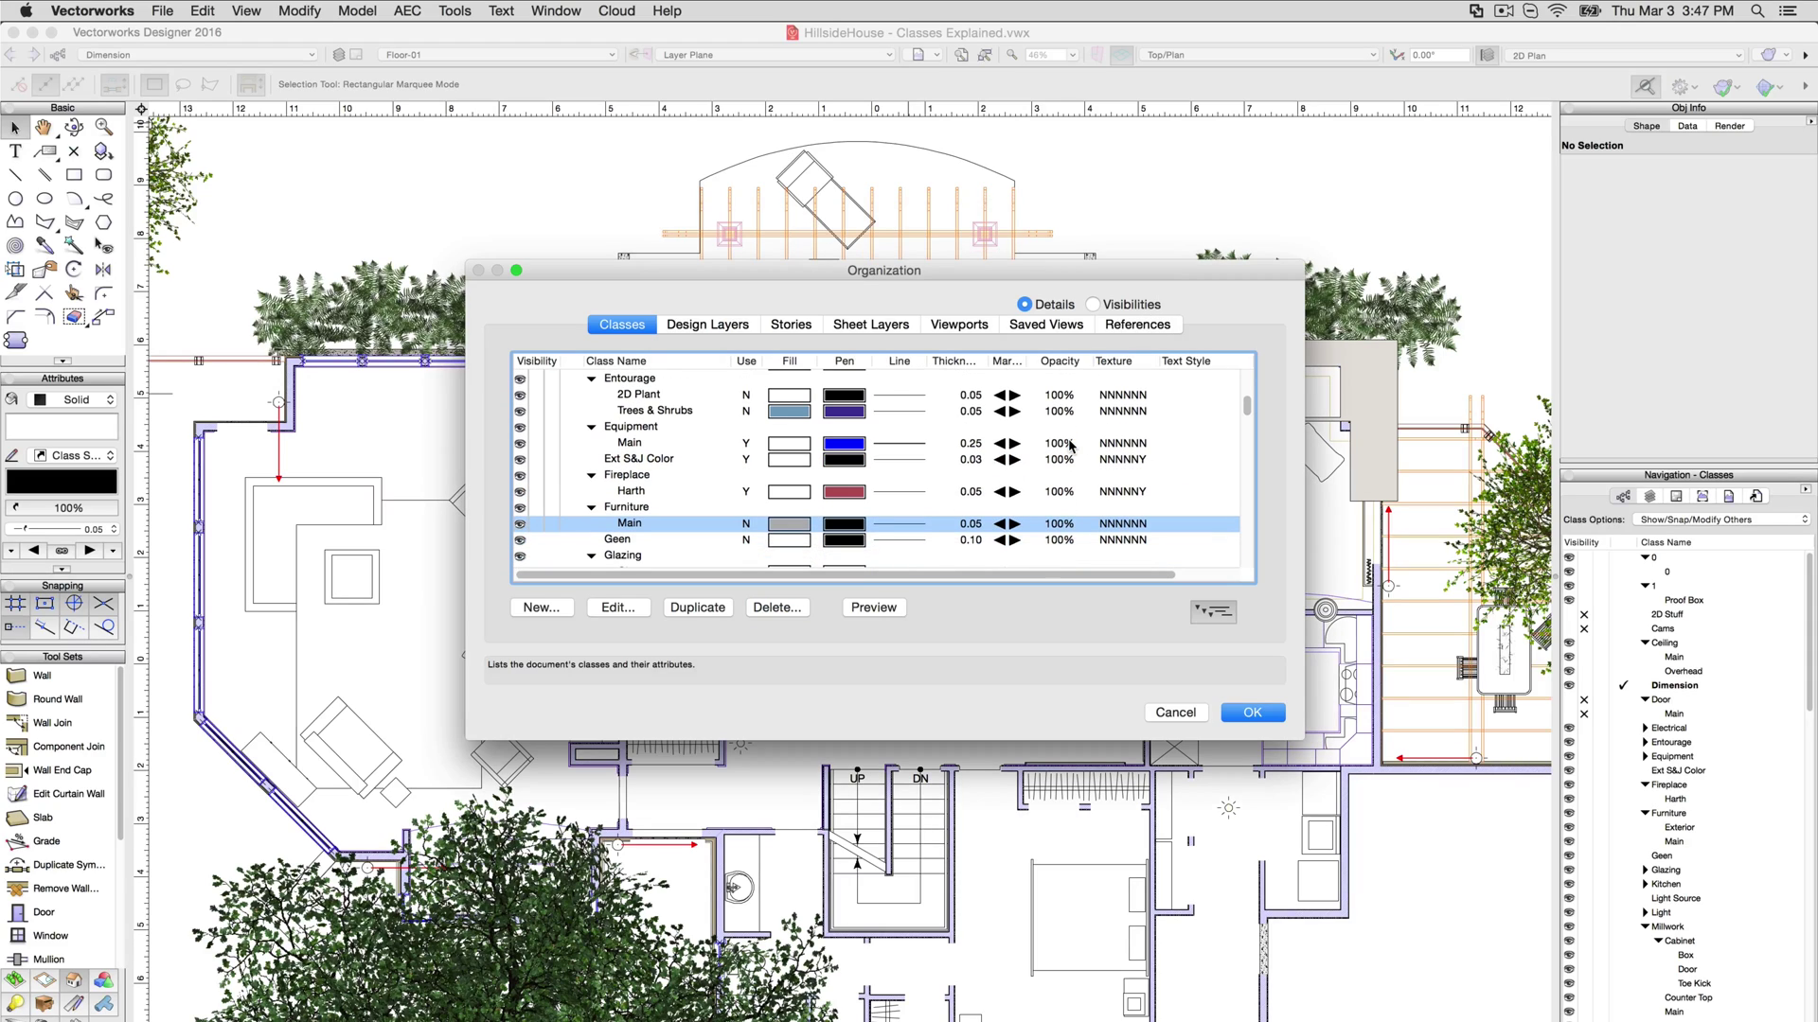